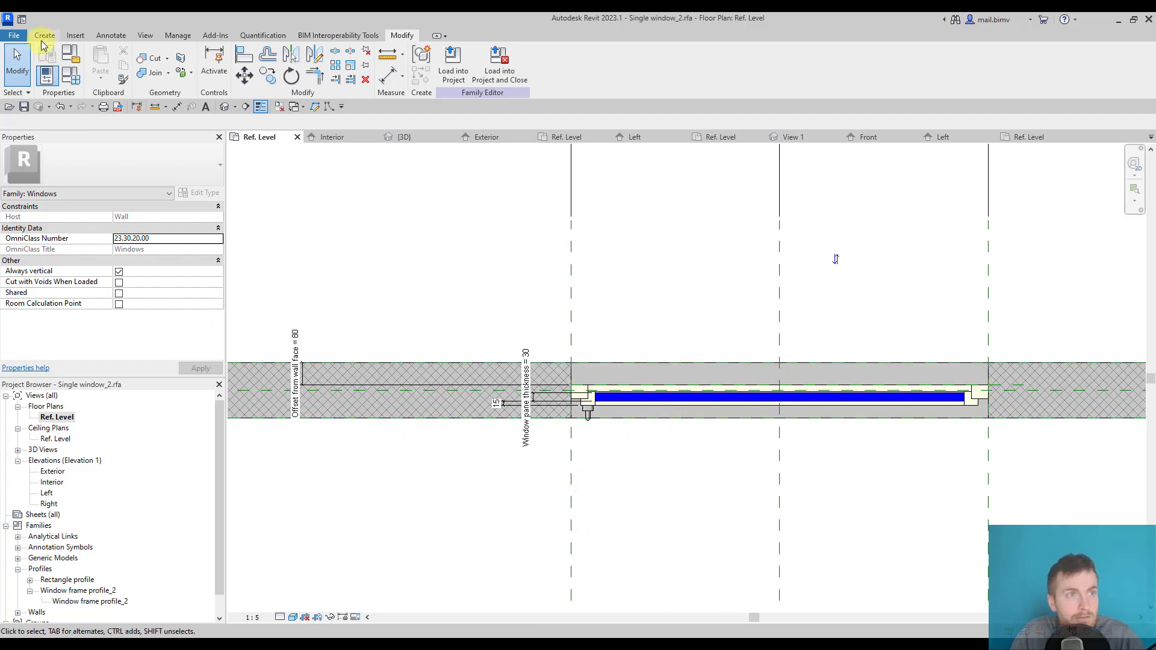
Start an extrusion and sketch a 1500-wide rectangle between the window's left and right reference planes
{"action": "left_click", "coordinate": [45, 35]}
{"action": "left_click", "coordinate": [96, 59]}
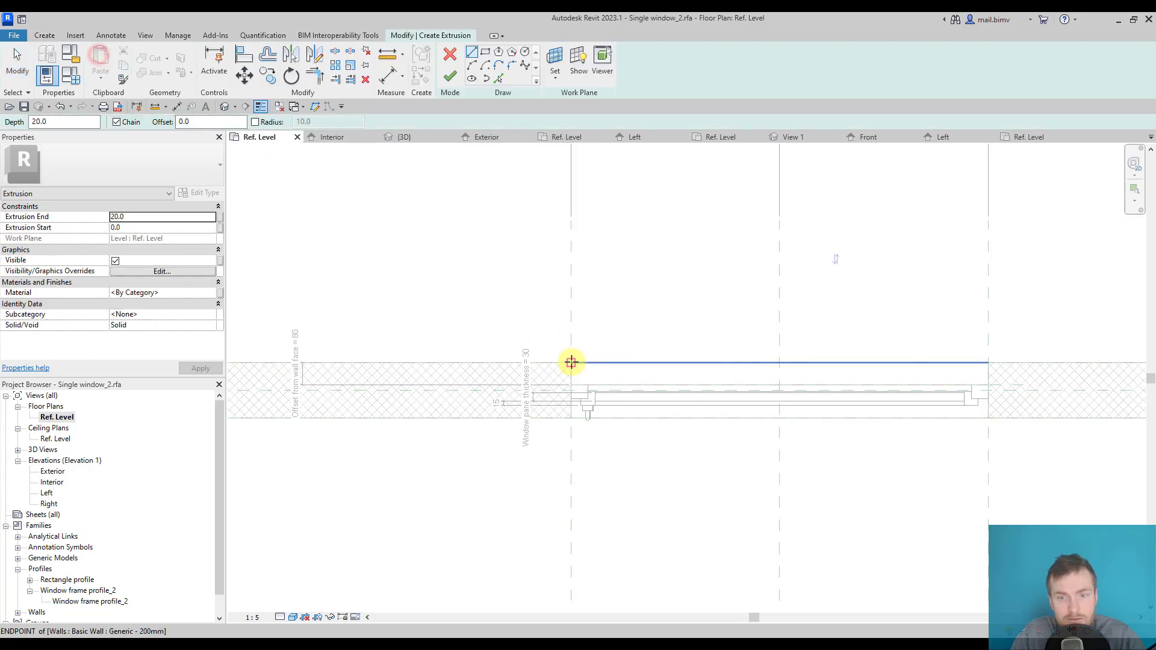
{"action": "scroll", "coordinate": [373, 376], "scroll_direction": "down", "scroll_amount": 2}
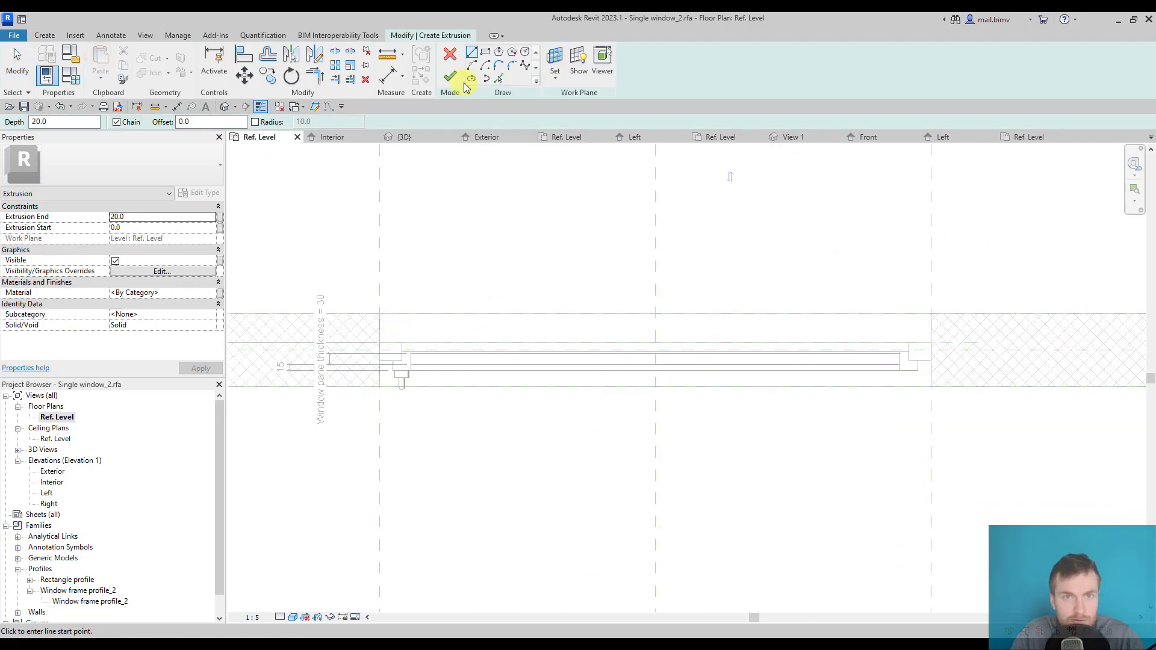
{"action": "left_click", "coordinate": [484, 53]}
{"action": "left_click", "coordinate": [379, 363]}
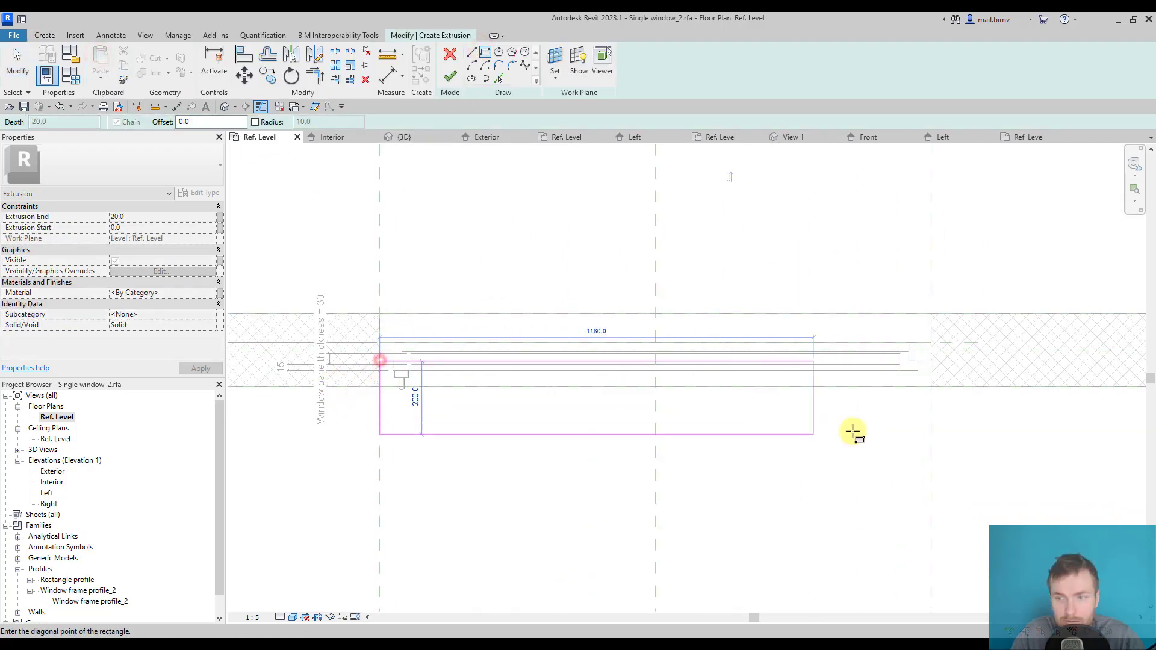
{"action": "left_click", "coordinate": [933, 414]}
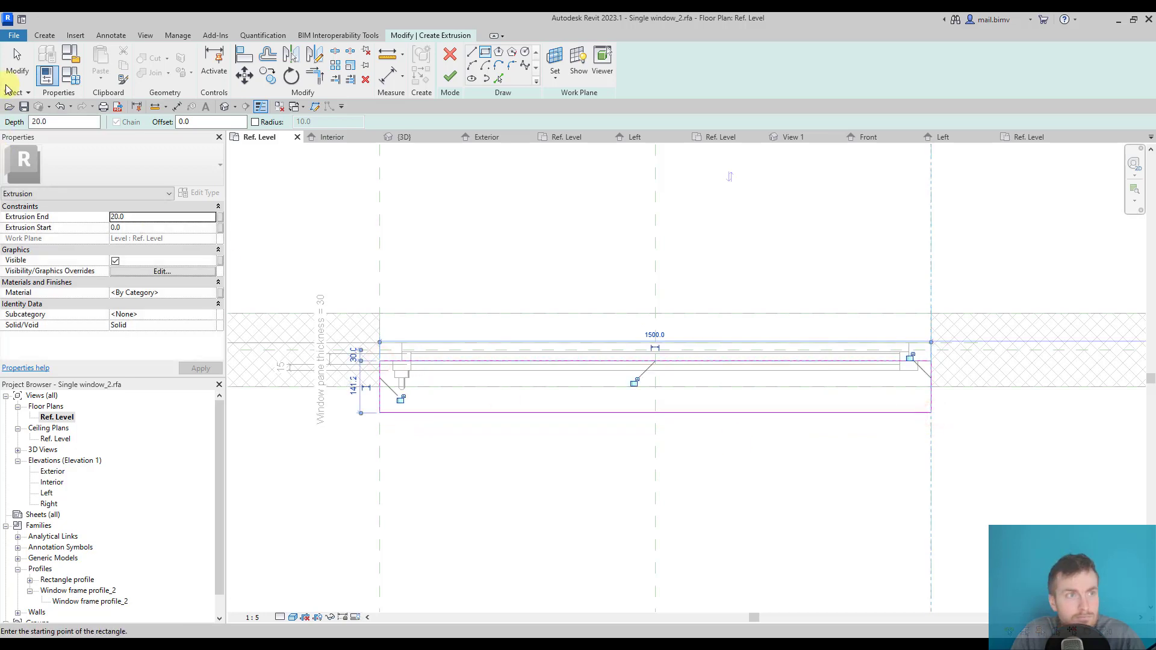
{"action": "left_click", "coordinate": [16, 63]}
{"action": "scroll", "coordinate": [554, 353], "scroll_direction": "up", "scroll_amount": 2}
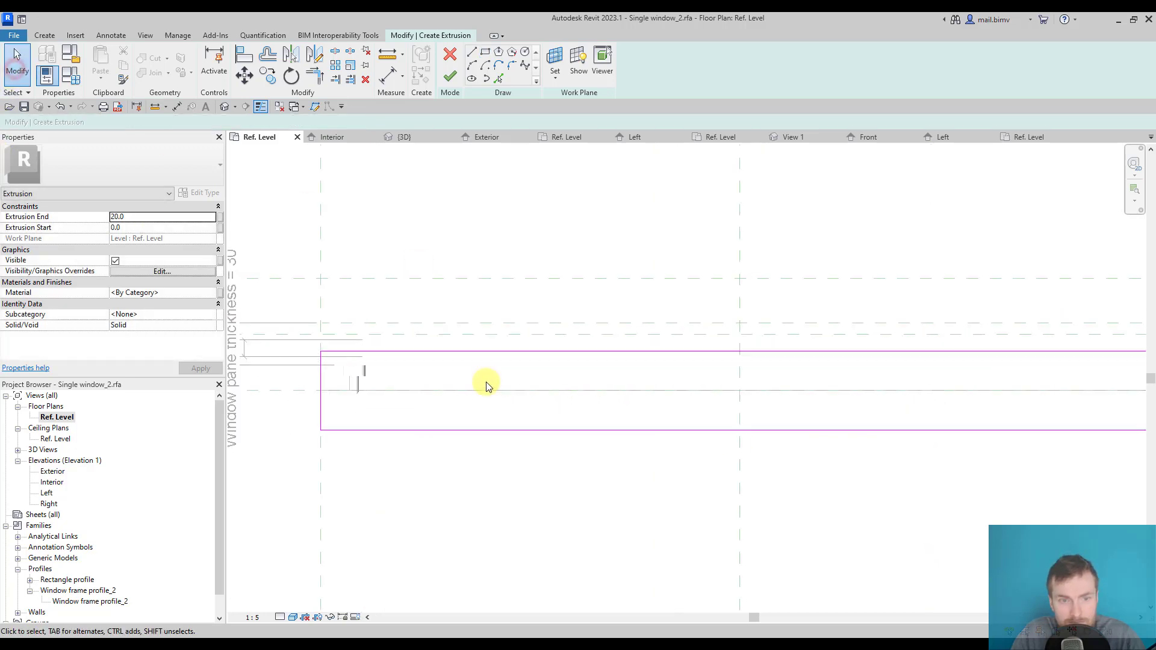
Align the sketch's left and right edges to the window's side reference planes
{"action": "left_click", "coordinate": [409, 351]}
{"action": "type", "text": "al"}
{"action": "scroll", "coordinate": [379, 401], "scroll_direction": "down", "scroll_amount": 1}
{"action": "left_click", "coordinate": [387, 213]}
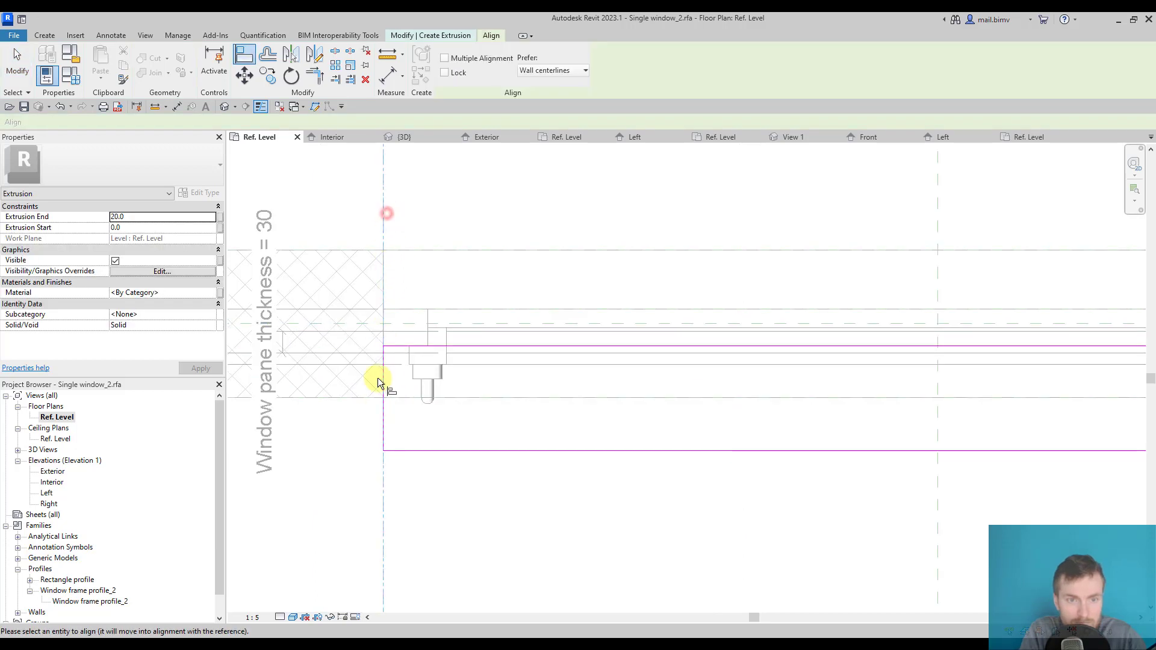
{"action": "left_click", "coordinate": [386, 387]}
{"action": "scroll", "coordinate": [406, 399], "scroll_direction": "up", "scroll_amount": 2}
{"action": "middle_click_drag", "start_coordinate": [253, 452], "coordinate": [518, 453]}
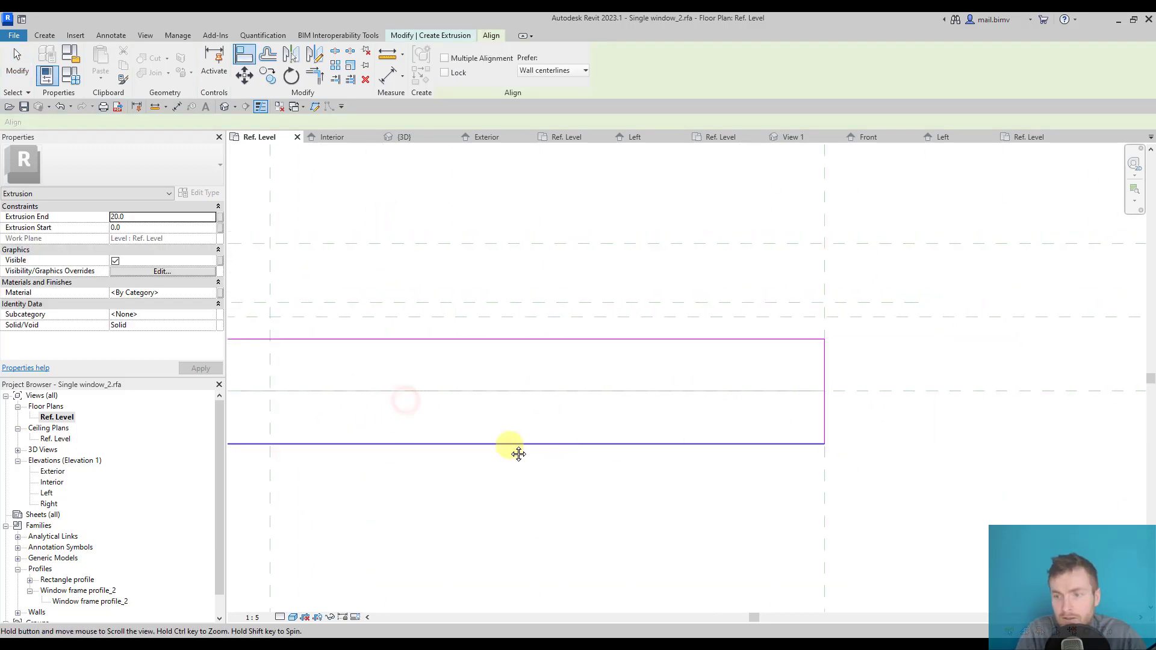
{"action": "scroll", "coordinate": [518, 452], "scroll_direction": "down", "scroll_amount": 2}
{"action": "left_click", "coordinate": [791, 489]}
{"action": "left_click", "coordinate": [787, 422]}
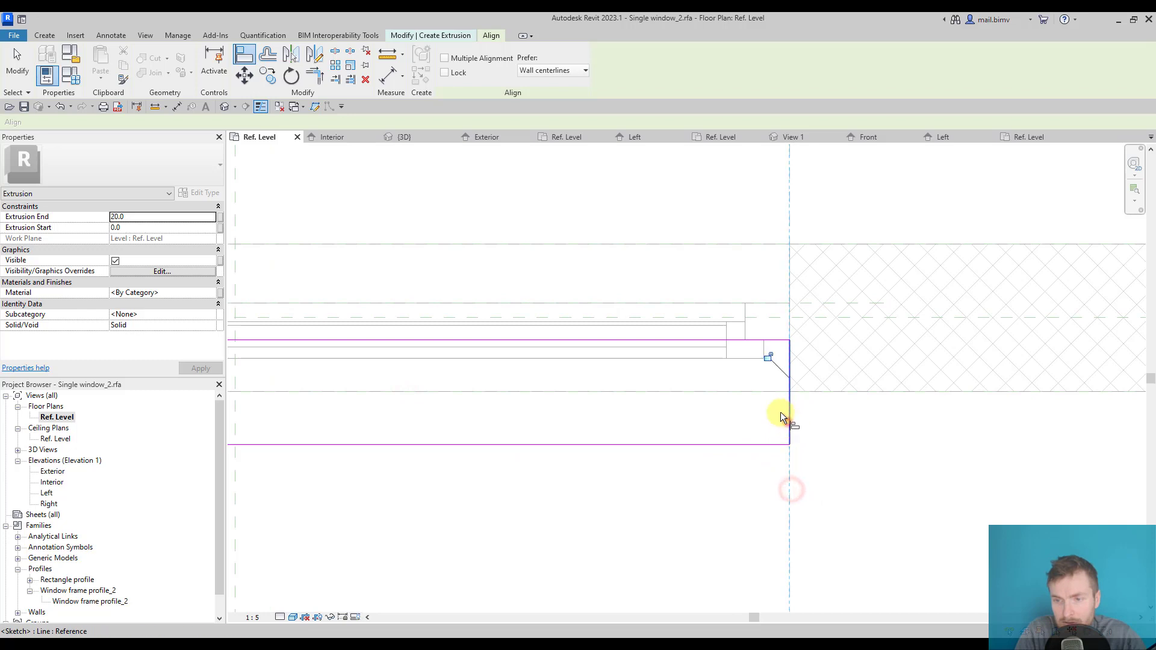
{"action": "scroll", "coordinate": [597, 402], "scroll_direction": "up", "scroll_amount": 1}
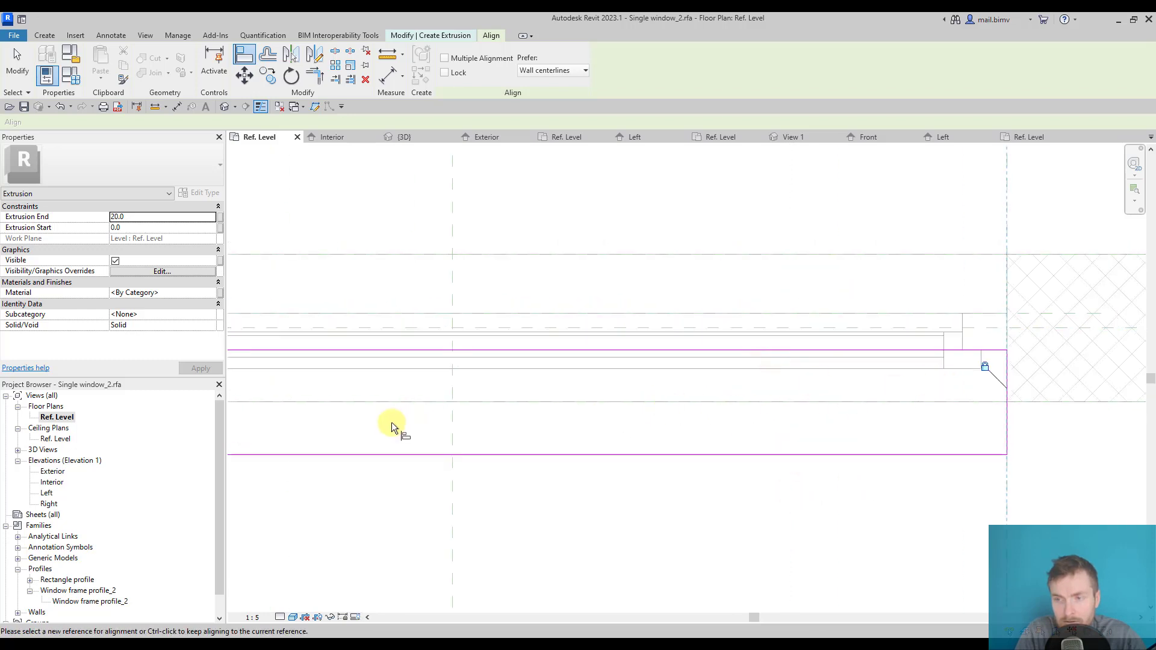
{"action": "scroll", "coordinate": [393, 426], "scroll_direction": "up", "scroll_amount": 1}
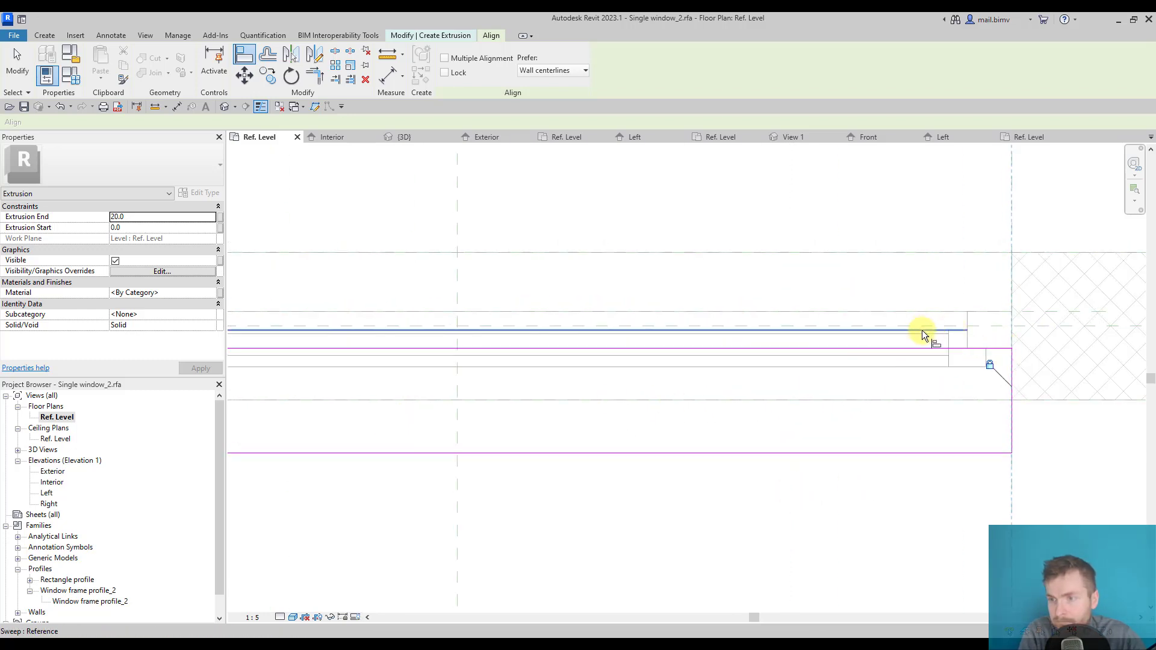
Align the right line end, then move the top sketch line onto the frame reference line
{"action": "left_click", "coordinate": [1005, 347]}
{"action": "left_click", "coordinate": [944, 361]}
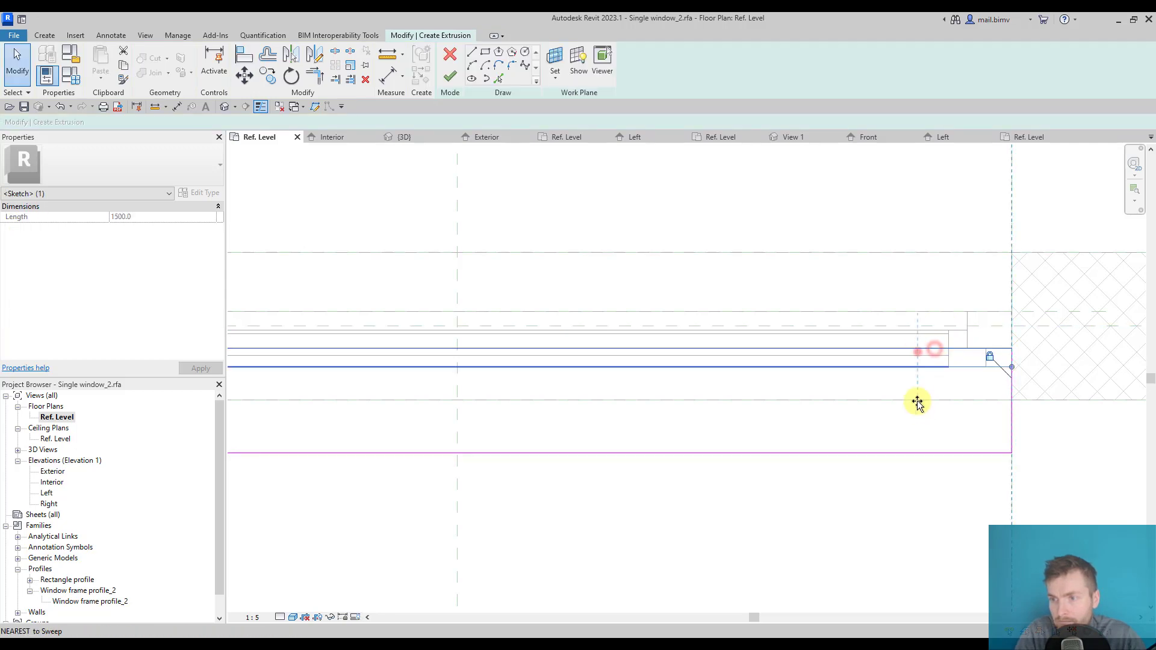
{"action": "left_click_drag", "start_coordinate": [918, 366], "coordinate": [915, 381]}
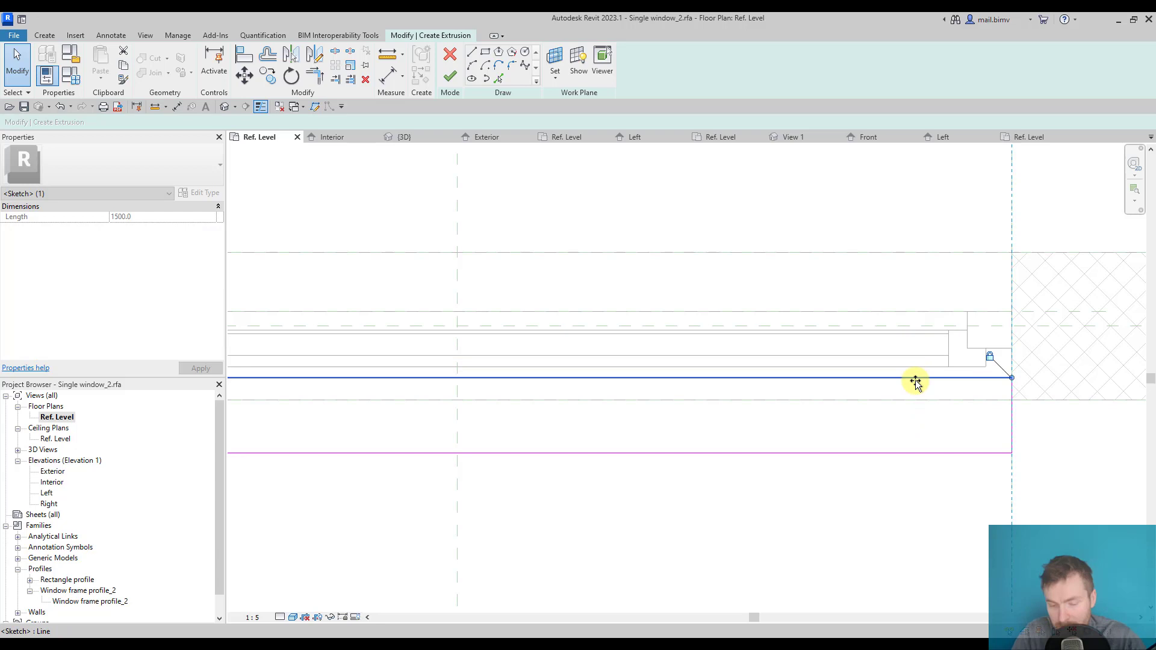
{"action": "key", "text": "a"}
{"action": "key", "text": "l"}
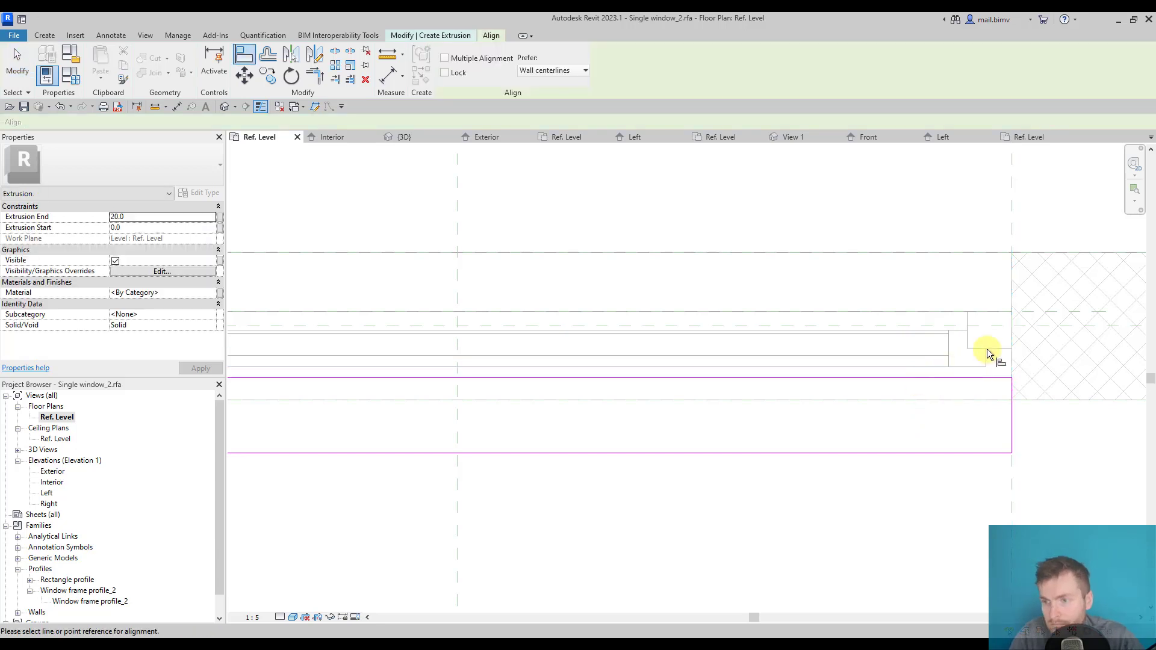
{"action": "left_click", "coordinate": [991, 349]}
{"action": "left_click", "coordinate": [996, 379]}
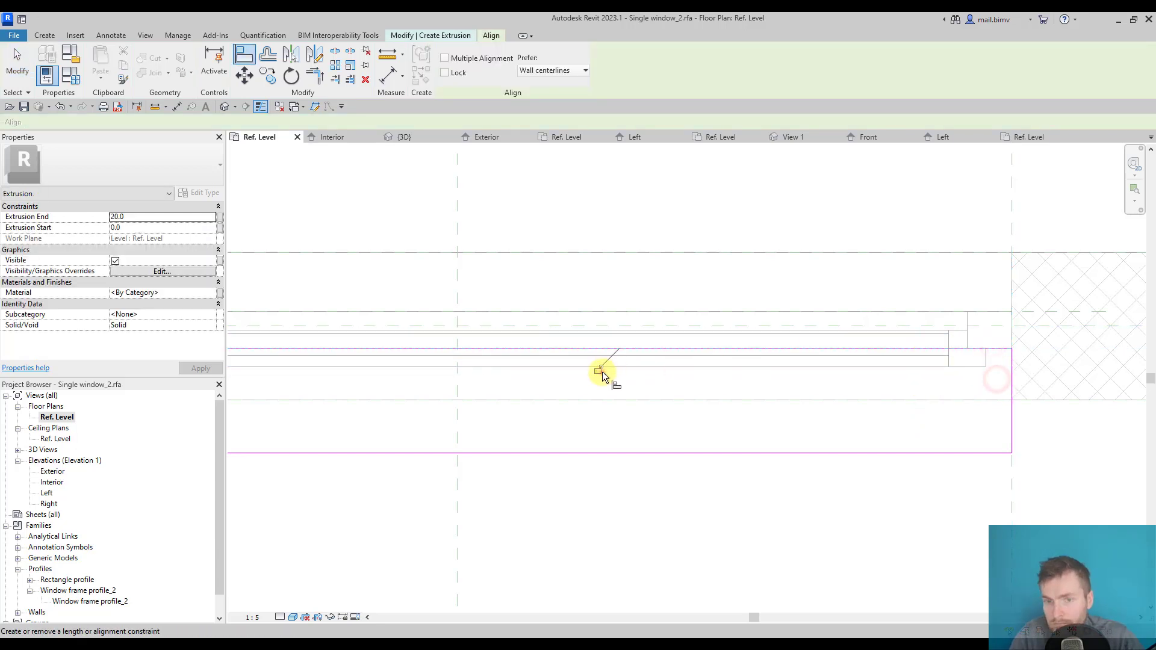
{"action": "scroll", "coordinate": [600, 373], "scroll_direction": "down", "scroll_amount": 2}
{"action": "scroll", "coordinate": [663, 425], "scroll_direction": "up", "scroll_amount": 2}
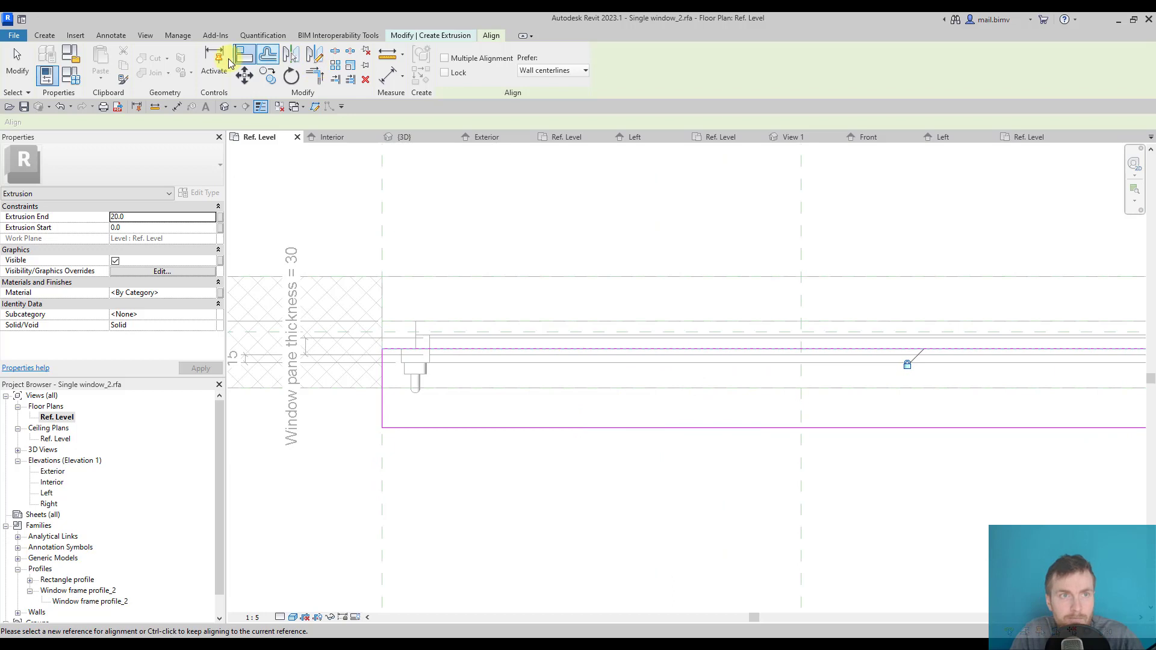
Place an aligned dimension between the bottom sketch line and the wall reference
{"action": "left_click", "coordinate": [179, 109]}
{"action": "left_click", "coordinate": [391, 427]}
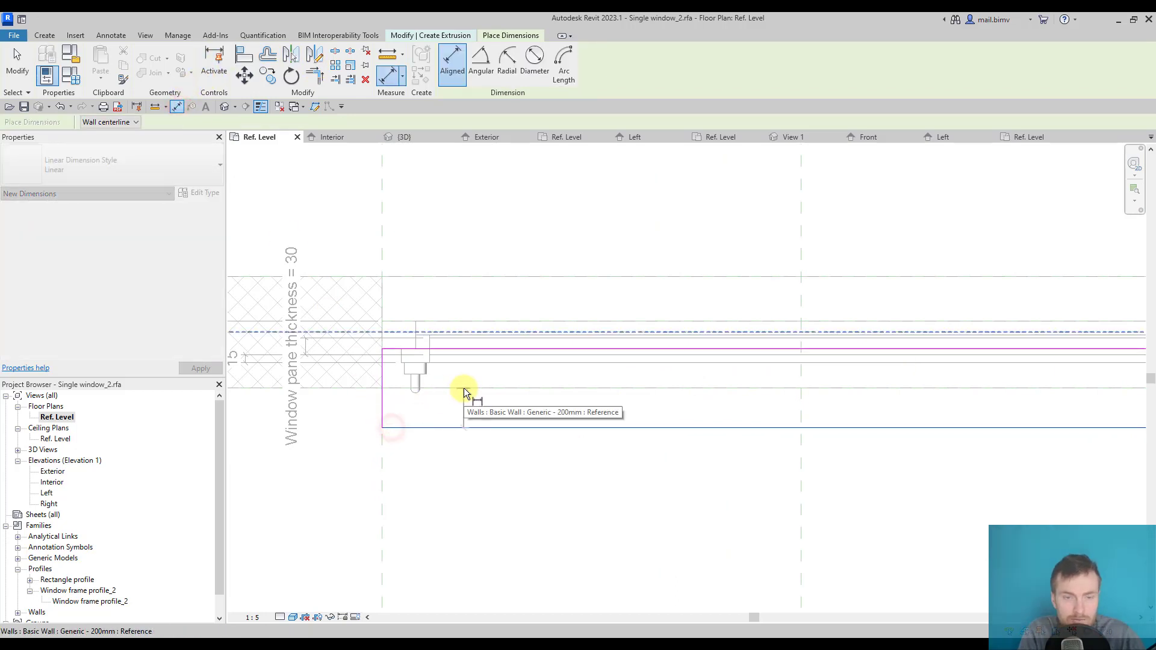
{"action": "left_click", "coordinate": [463, 390]}
{"action": "left_click", "coordinate": [343, 416]}
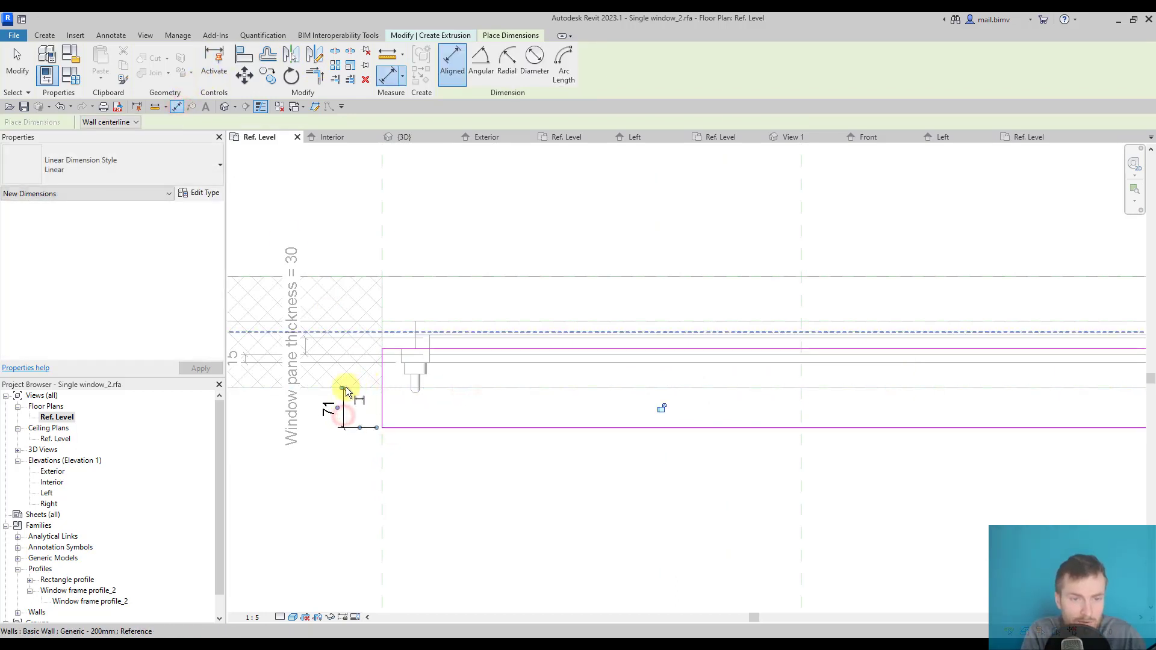
{"action": "key", "text": "Escape"}
Change the sill depth dimension to 50, then to 35
{"action": "left_click", "coordinate": [402, 425]}
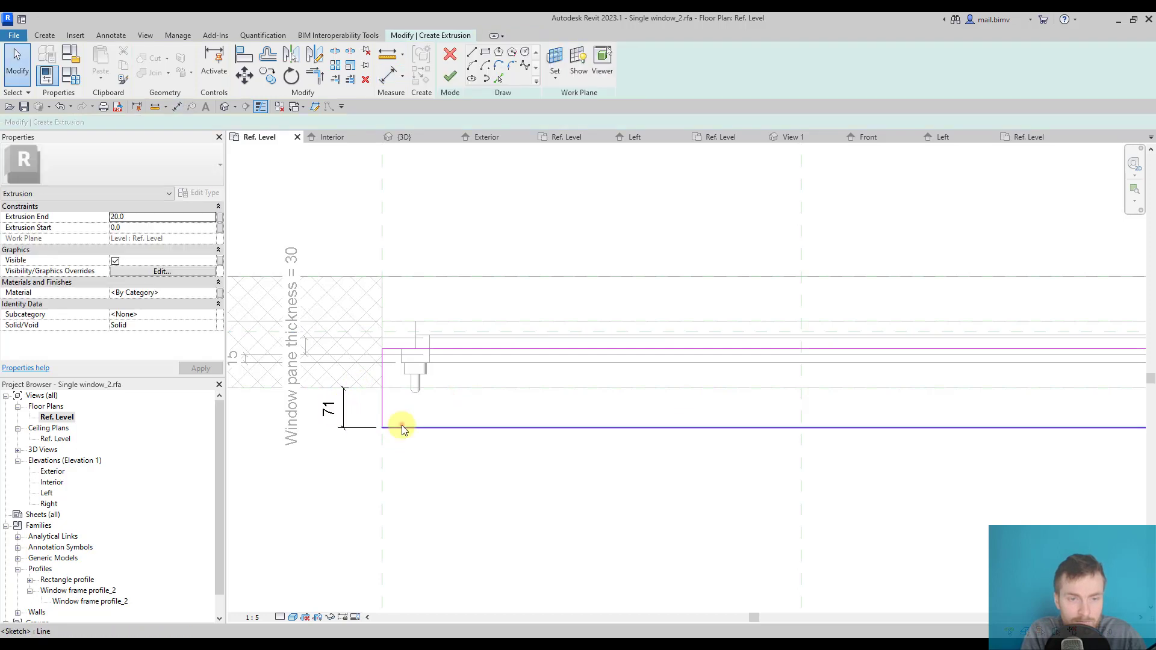
{"action": "left_click", "coordinate": [335, 411]}
{"action": "key", "text": "Return"}
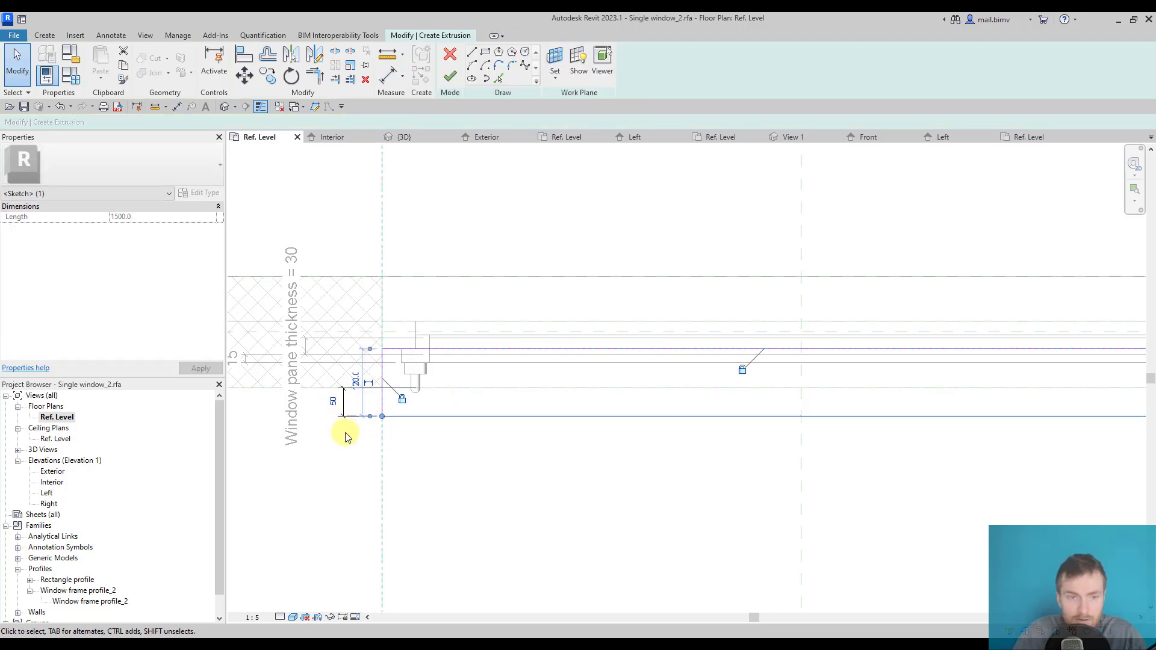
{"action": "left_click", "coordinate": [349, 414]}
{"action": "left_click", "coordinate": [411, 415]}
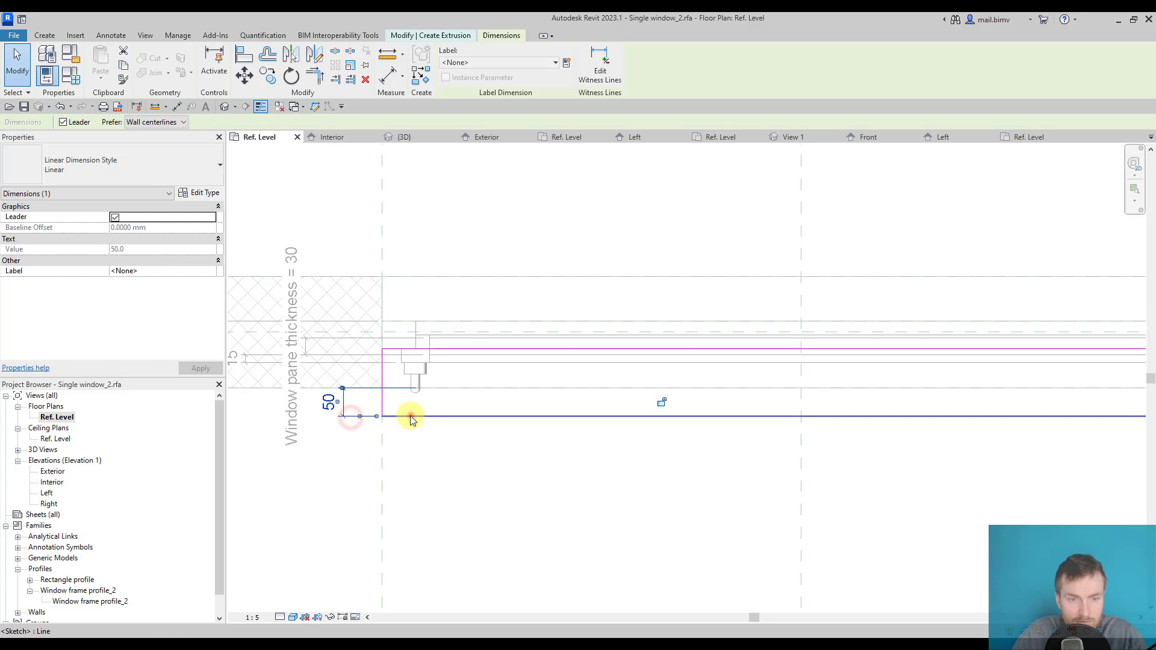
{"action": "left_click", "coordinate": [330, 404]}
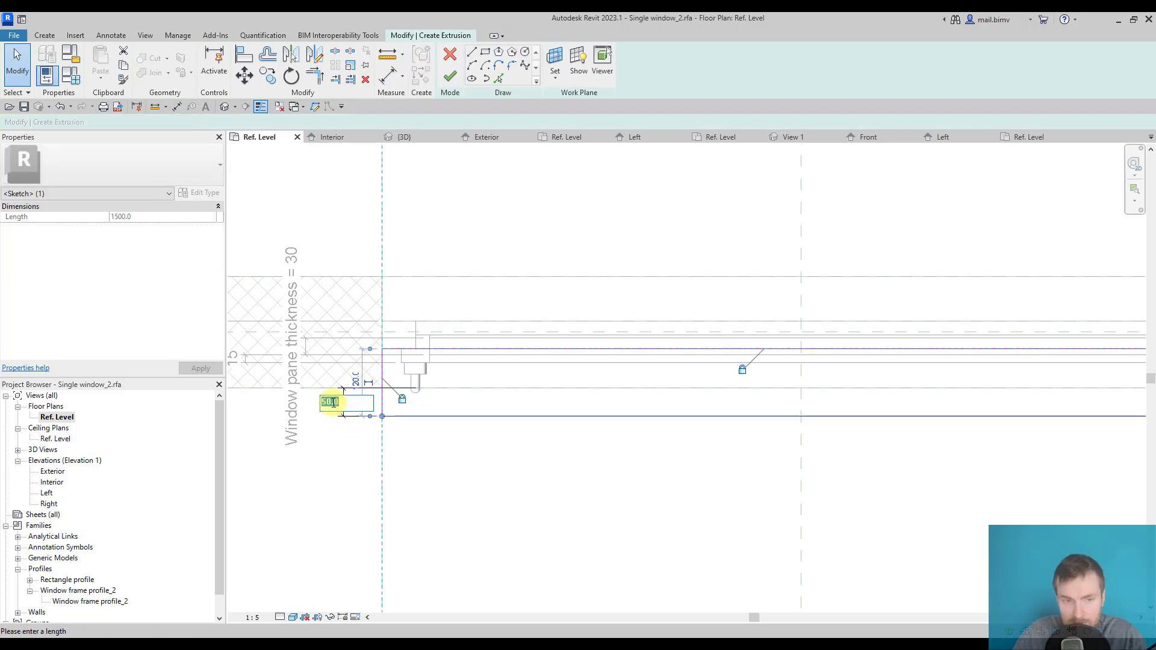
{"action": "type", "text": "35"}
{"action": "key", "text": "Return"}
{"action": "left_click", "coordinate": [352, 425]}
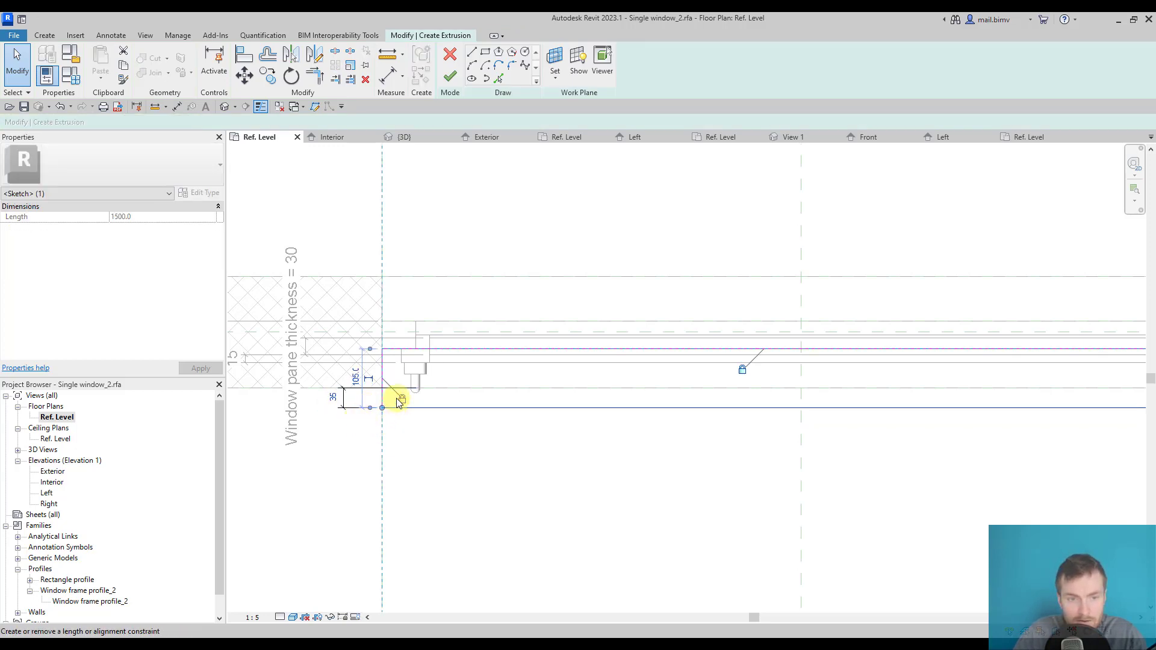
{"action": "left_click", "coordinate": [354, 408]}
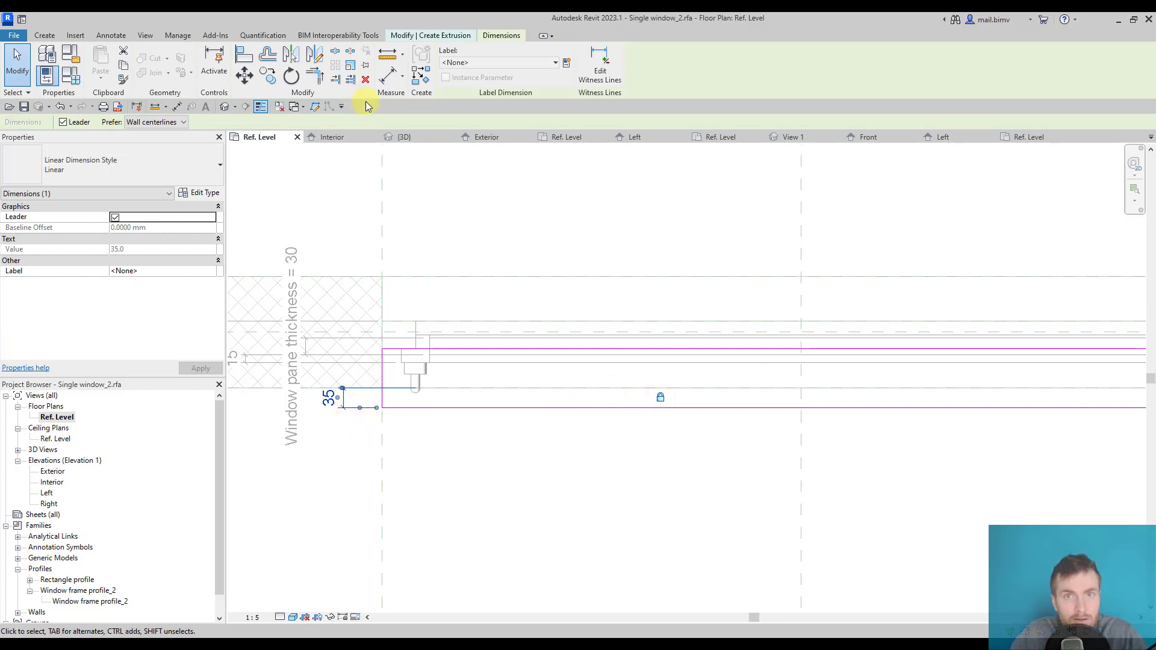
{"action": "left_click", "coordinate": [444, 36]}
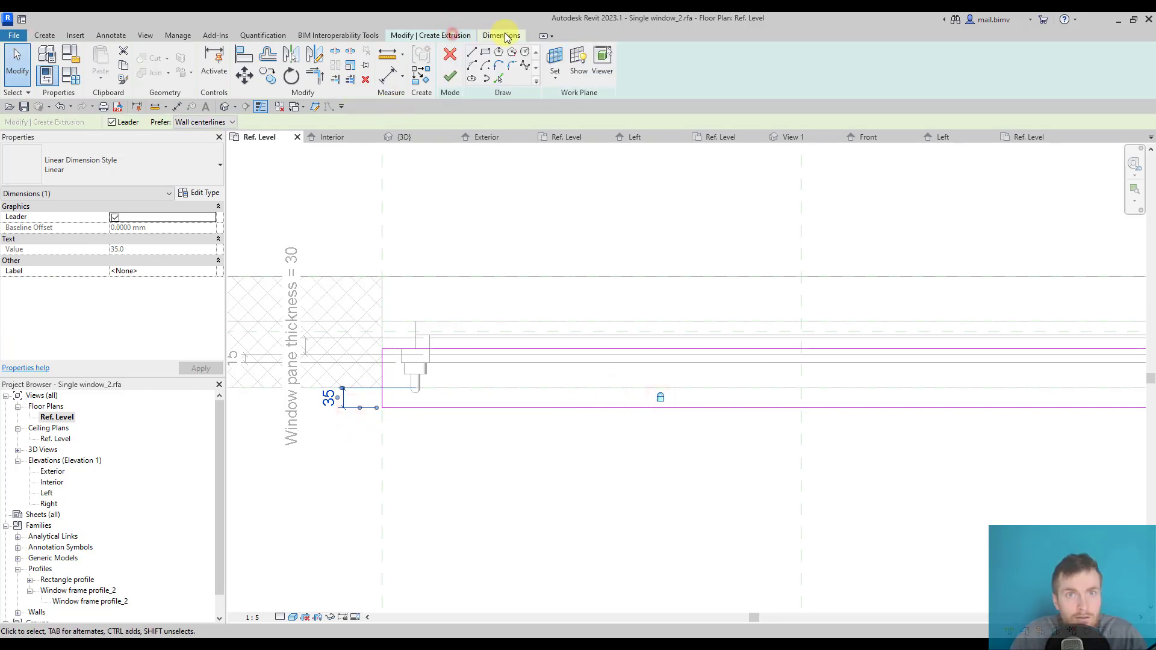
Set the work plane to the wall's reference face and finish the sill extrusion
{"action": "left_click", "coordinate": [558, 60]}
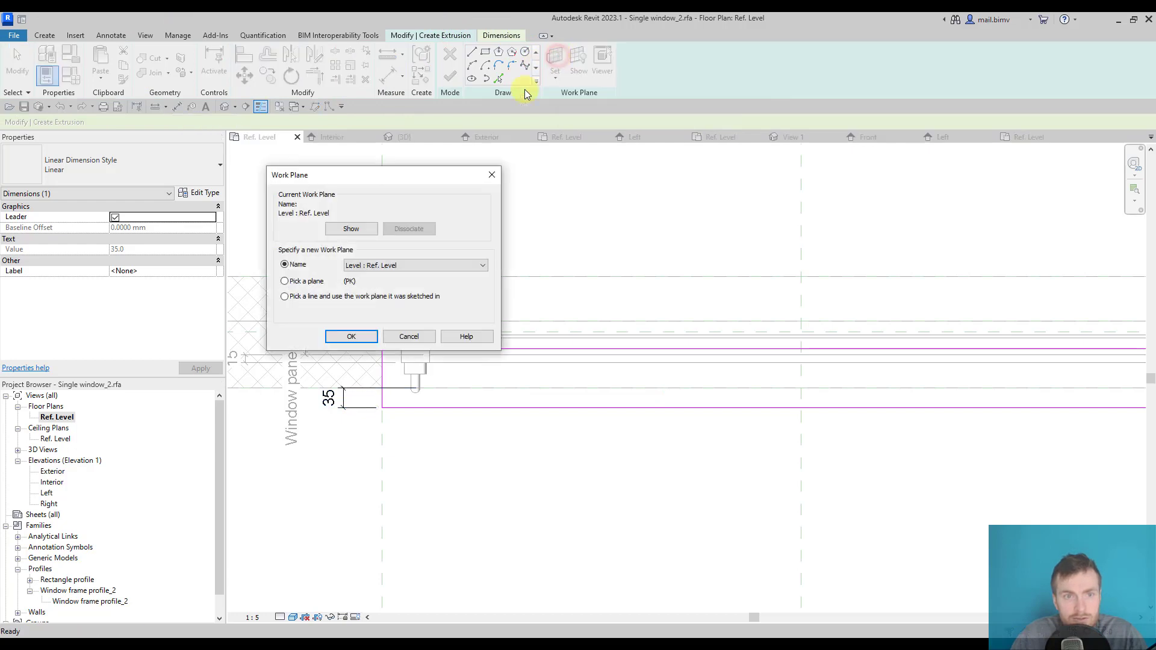
{"action": "left_click", "coordinate": [366, 268]}
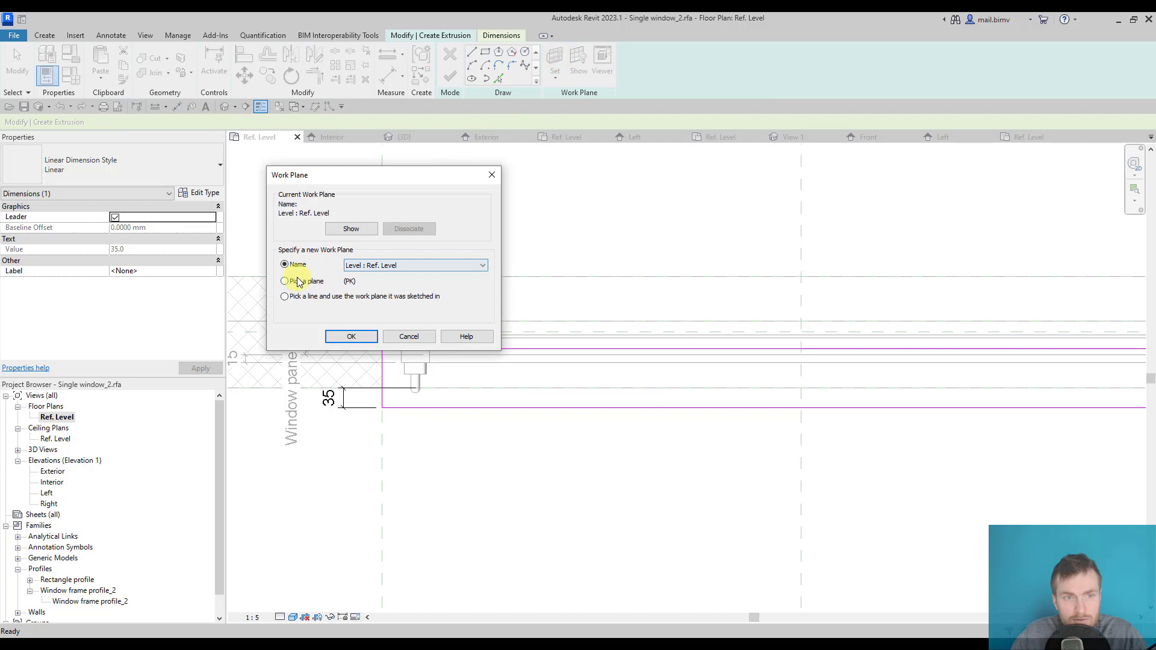
{"action": "left_click", "coordinate": [351, 338]}
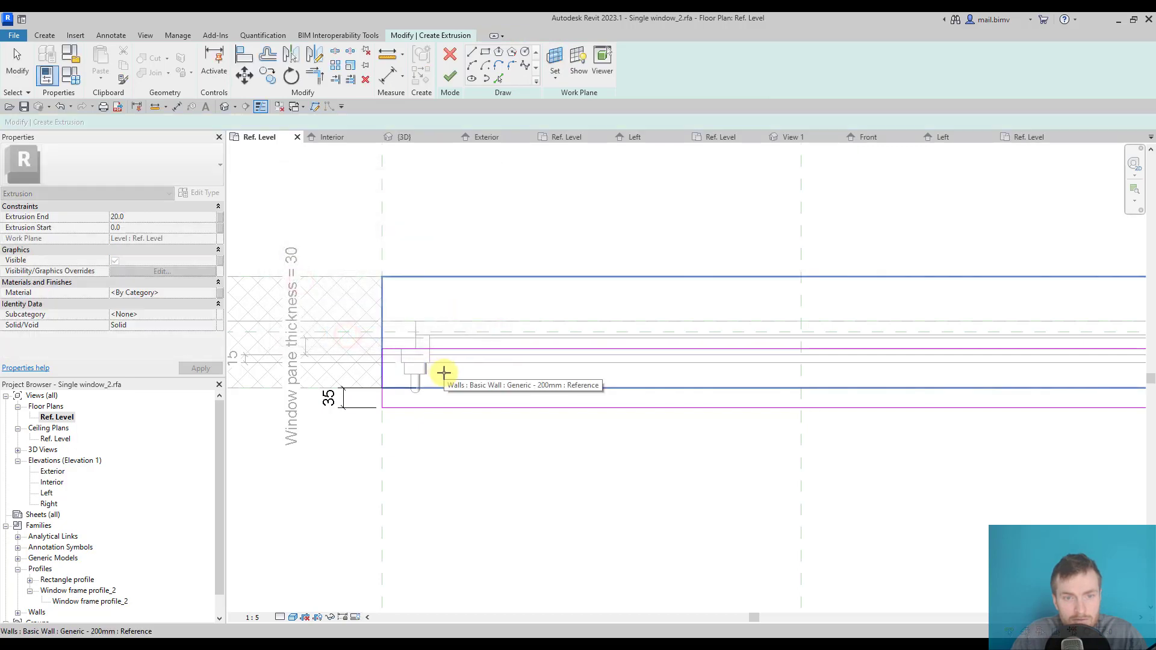
{"action": "left_click", "coordinate": [443, 373]}
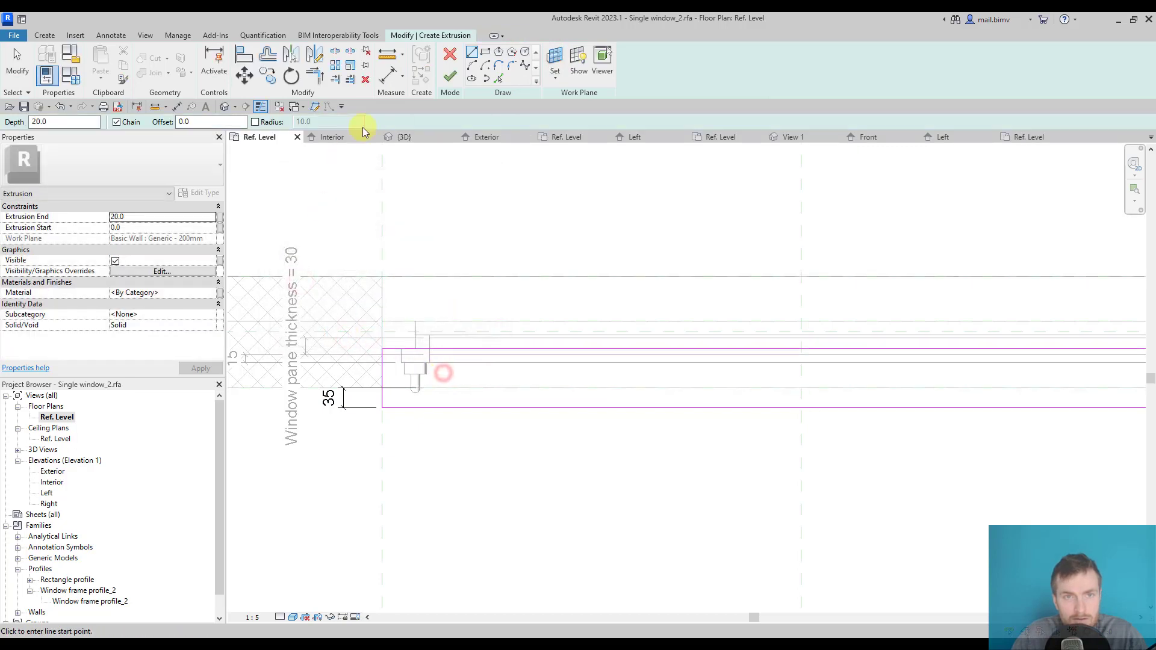
{"action": "left_click", "coordinate": [452, 77]}
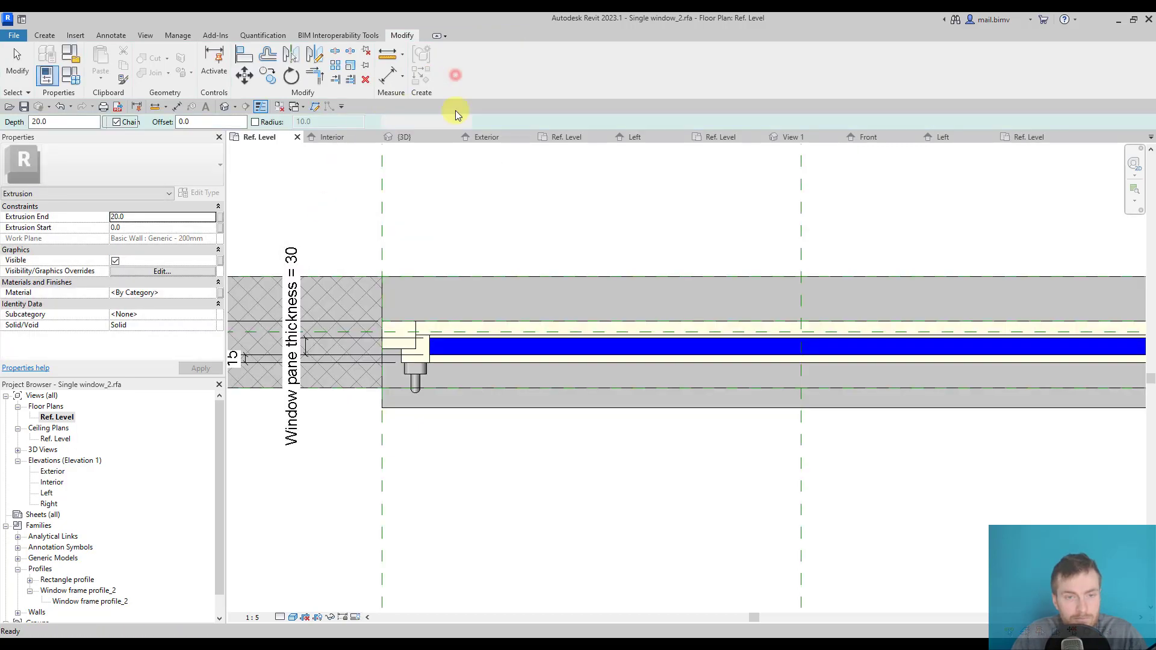
In the 3D view, orbit around the sill extrusion to inspect and select it
{"action": "left_click", "coordinate": [222, 108]}
{"action": "scroll", "coordinate": [619, 393], "scroll_direction": "up", "scroll_amount": 6}
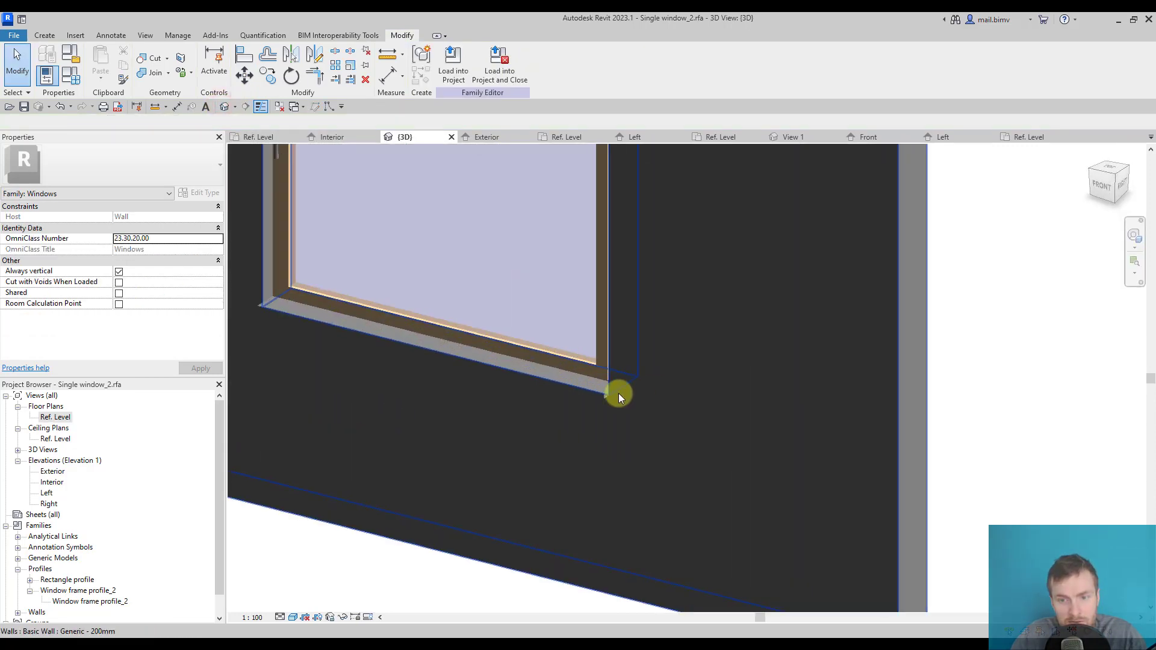
{"action": "left_click", "coordinate": [568, 382]}
{"action": "mouse_move", "coordinate": [448, 428]}
{"action": "middle_mouse_down", "text": "shift"}
{"action": "mouse_move", "coordinate": [603, 449]}
{"action": "mouse_move", "coordinate": [388, 479]}
{"action": "mouse_move", "coordinate": [424, 479]}
{"action": "middle_mouse_up", "text": "shift"}
{"action": "left_click", "coordinate": [371, 551]}
{"action": "mouse_move", "coordinate": [371, 551]}
{"action": "middle_mouse_down", "text": "shift"}
{"action": "mouse_move", "coordinate": [425, 548]}
{"action": "mouse_move", "coordinate": [439, 454]}
{"action": "middle_mouse_up", "text": "shift"}
{"action": "scroll", "coordinate": [451, 479], "scroll_direction": "up", "scroll_amount": 4}
{"action": "scroll", "coordinate": [457, 485], "scroll_direction": "up", "scroll_amount": 3}
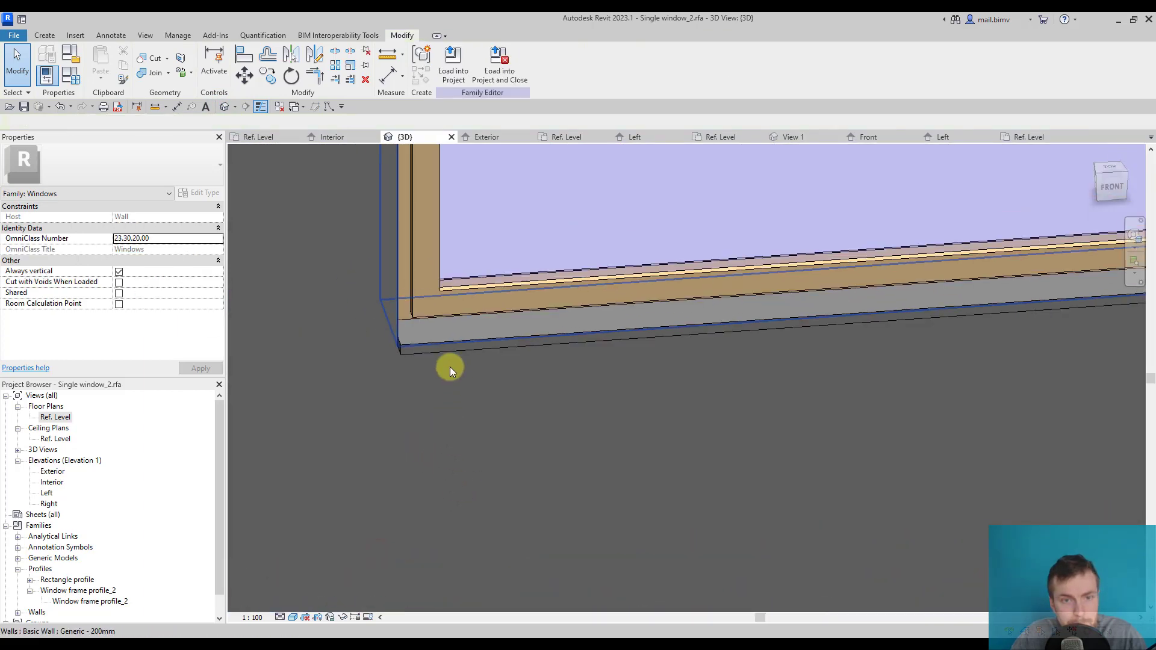
{"action": "left_click", "coordinate": [446, 345]}
{"action": "scroll", "coordinate": [447, 346], "scroll_direction": "down", "scroll_amount": 4}
Set the default Offset from wall face to 50 in Family Types
{"action": "middle_click_drag", "start_coordinate": [505, 452], "coordinate": [452, 540], "text": "shift"}
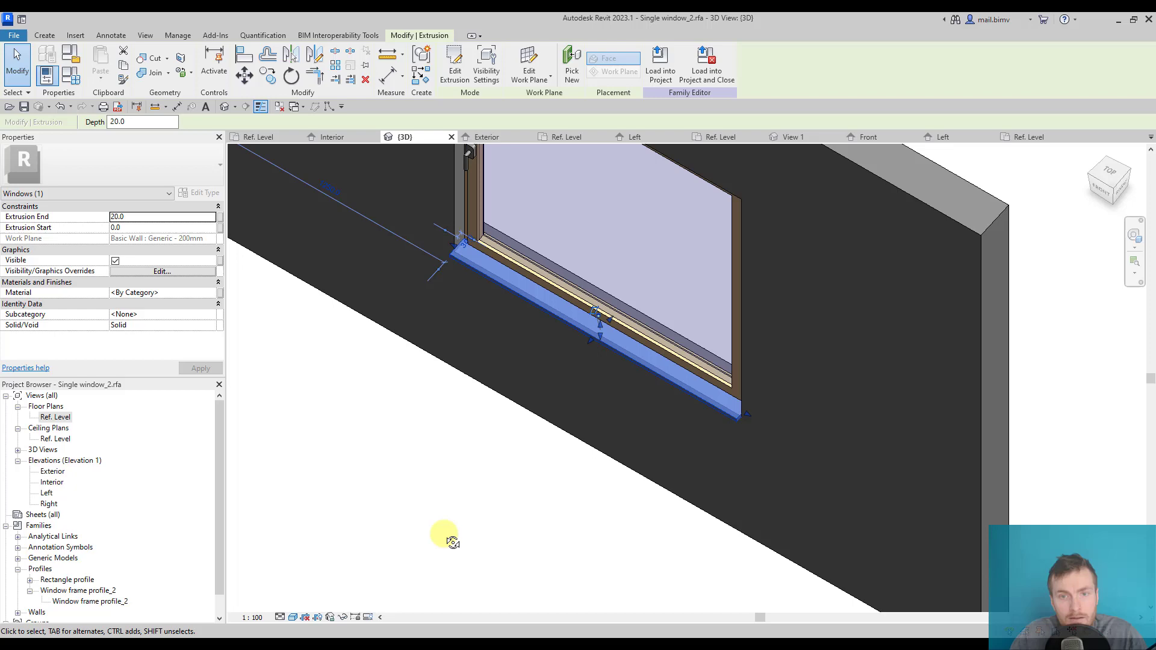
{"action": "left_click", "coordinate": [72, 79]}
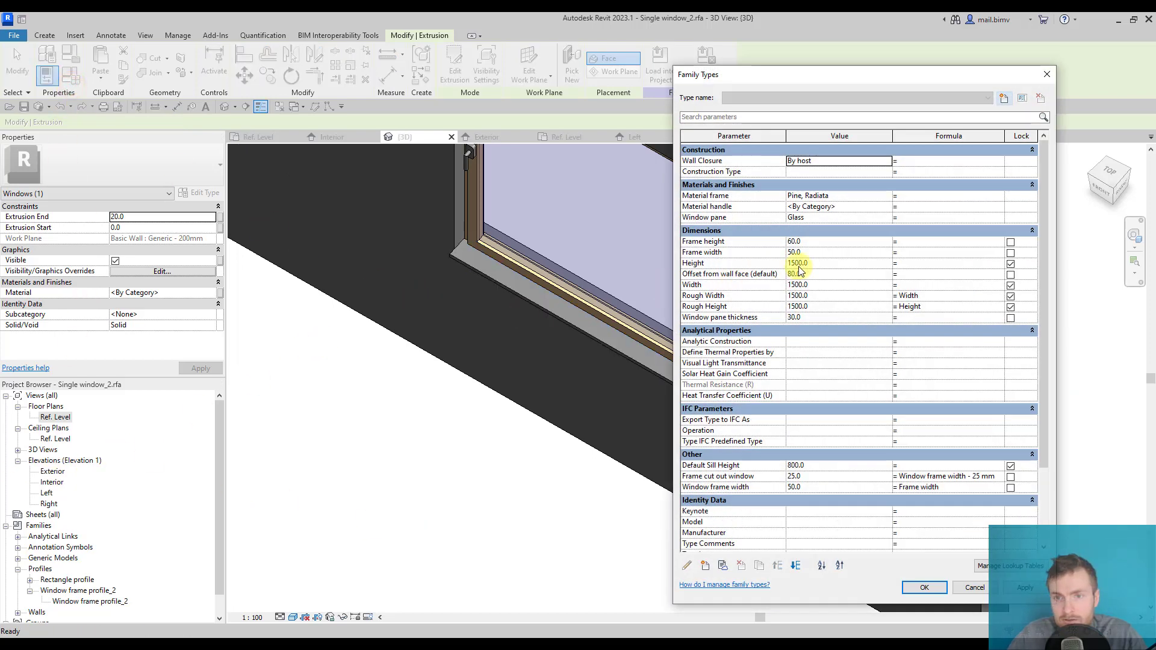
{"action": "type", "text": "50"}
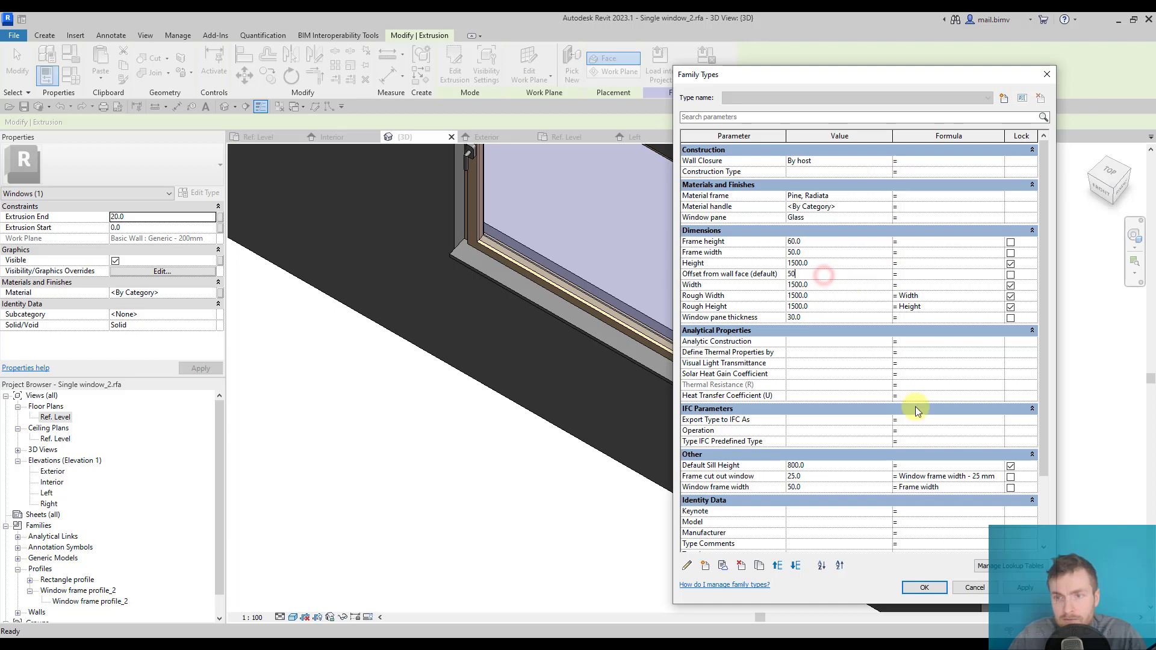
{"action": "left_click", "coordinate": [1017, 588]}
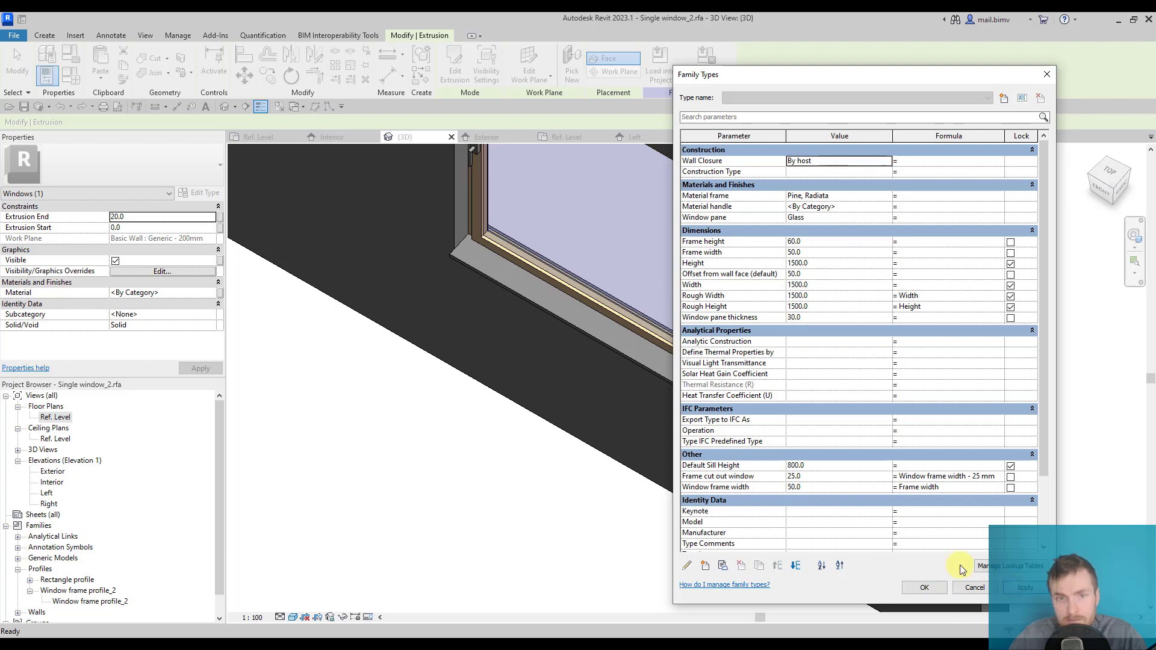
{"action": "left_click", "coordinate": [924, 587]}
{"action": "scroll", "coordinate": [371, 474], "scroll_direction": "down", "scroll_amount": 3}
Orbit to the wall's exterior side and bring up the Insert tools
{"action": "middle_click_drag", "start_coordinate": [365, 470], "coordinate": [404, 479], "text": "shift"}
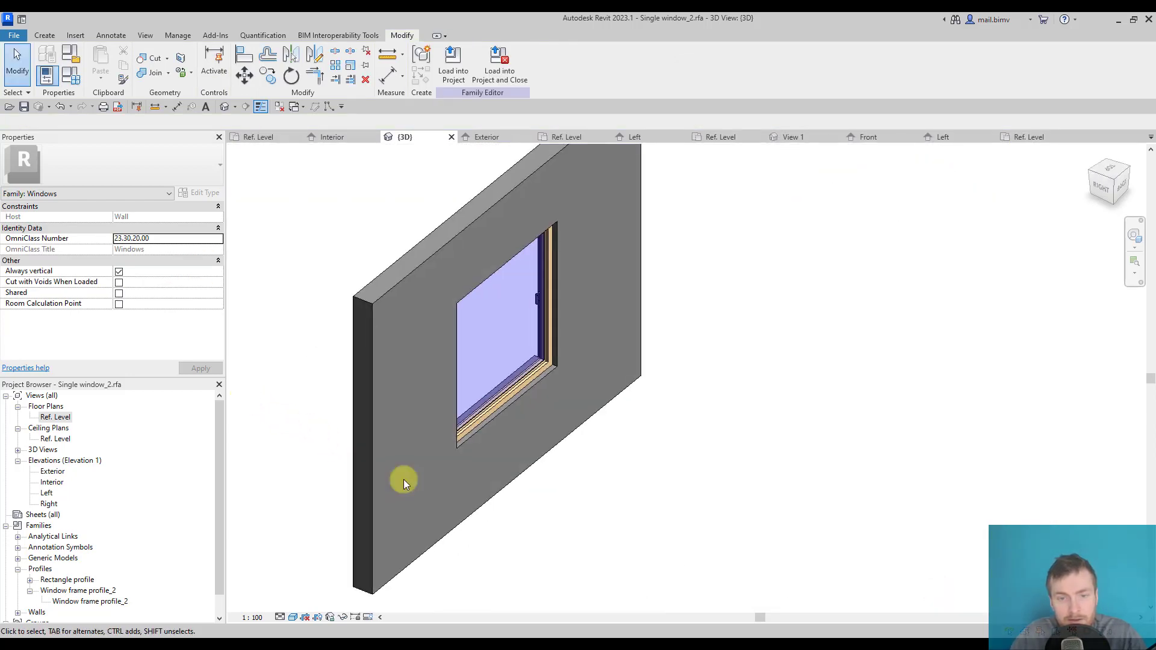
{"action": "scroll", "coordinate": [404, 480], "scroll_direction": "up", "scroll_amount": 3}
{"action": "mouse_move", "coordinate": [627, 514]}
{"action": "middle_mouse_down", "text": "shift"}
{"action": "mouse_move", "coordinate": [380, 479]}
{"action": "mouse_move", "coordinate": [500, 528]}
{"action": "middle_mouse_up", "text": "shift"}
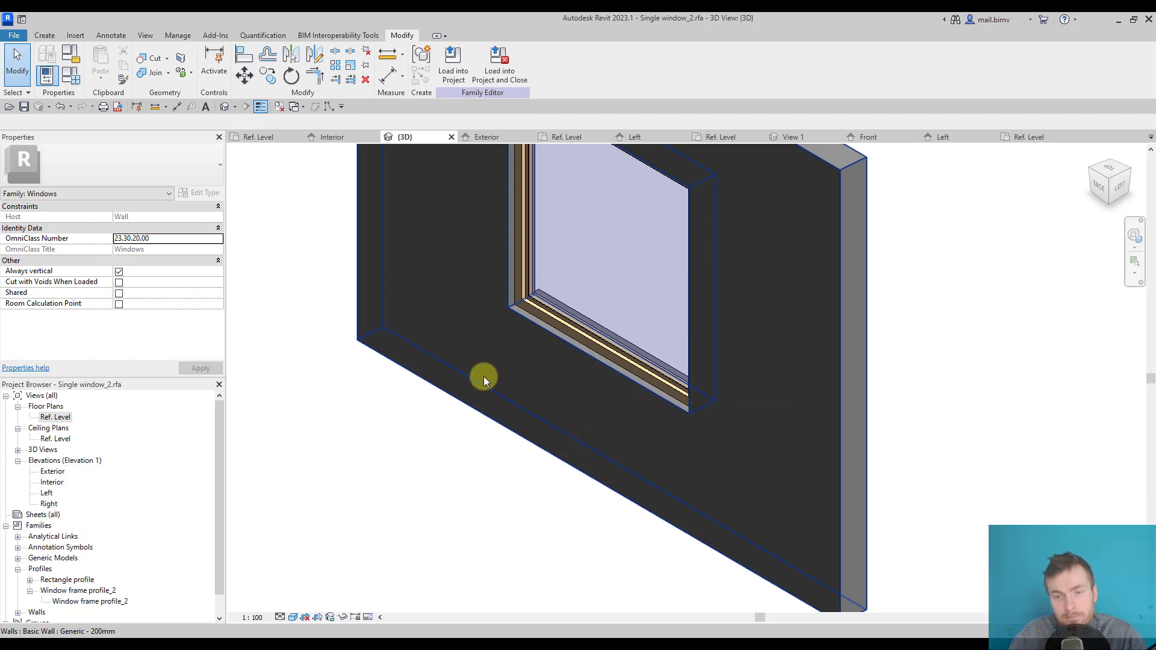
{"action": "left_click", "coordinate": [44, 35]}
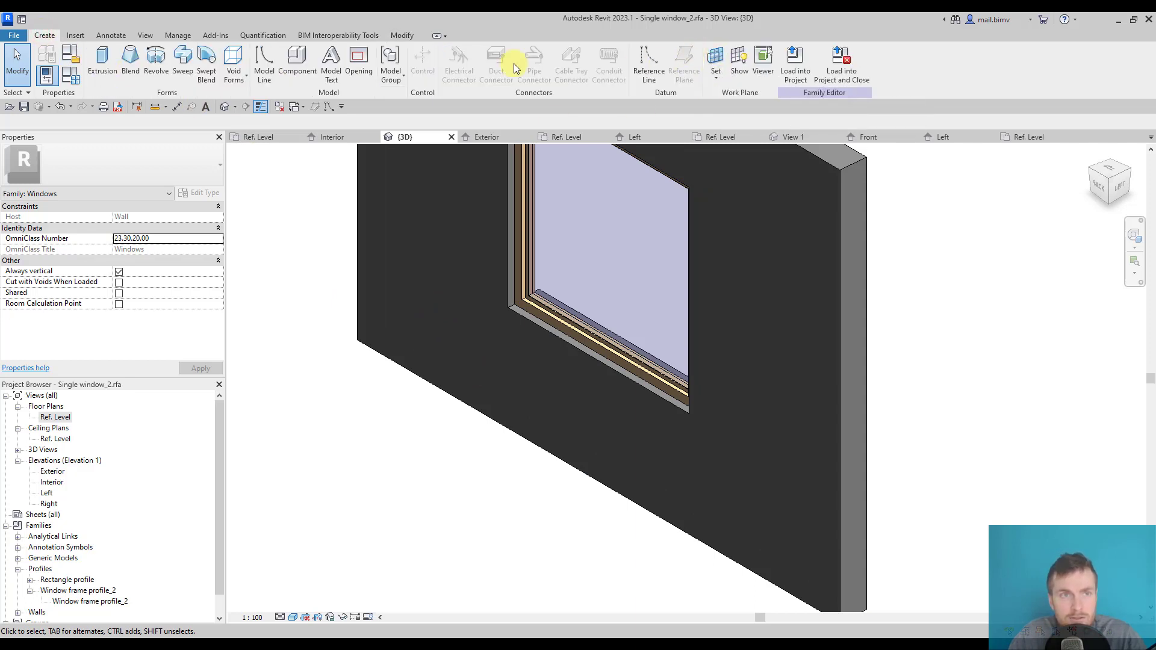
{"action": "left_click", "coordinate": [80, 36]}
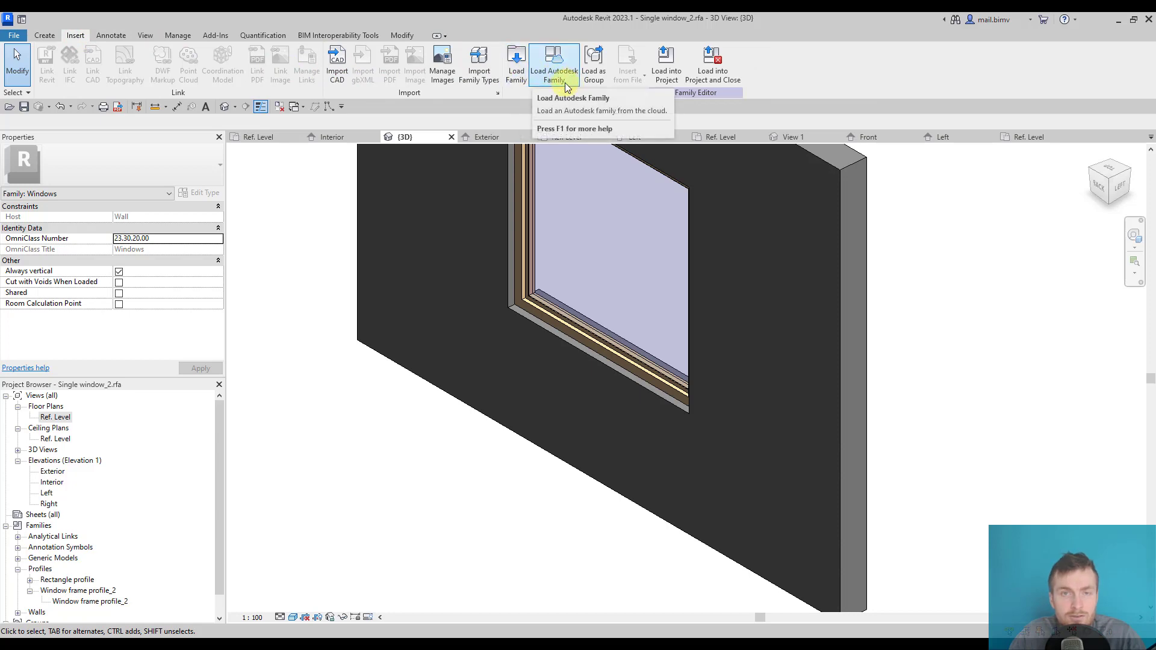
Load Sill exterior metal profile.rfa from the Custom families Profiles folder
{"action": "left_click", "coordinate": [516, 64]}
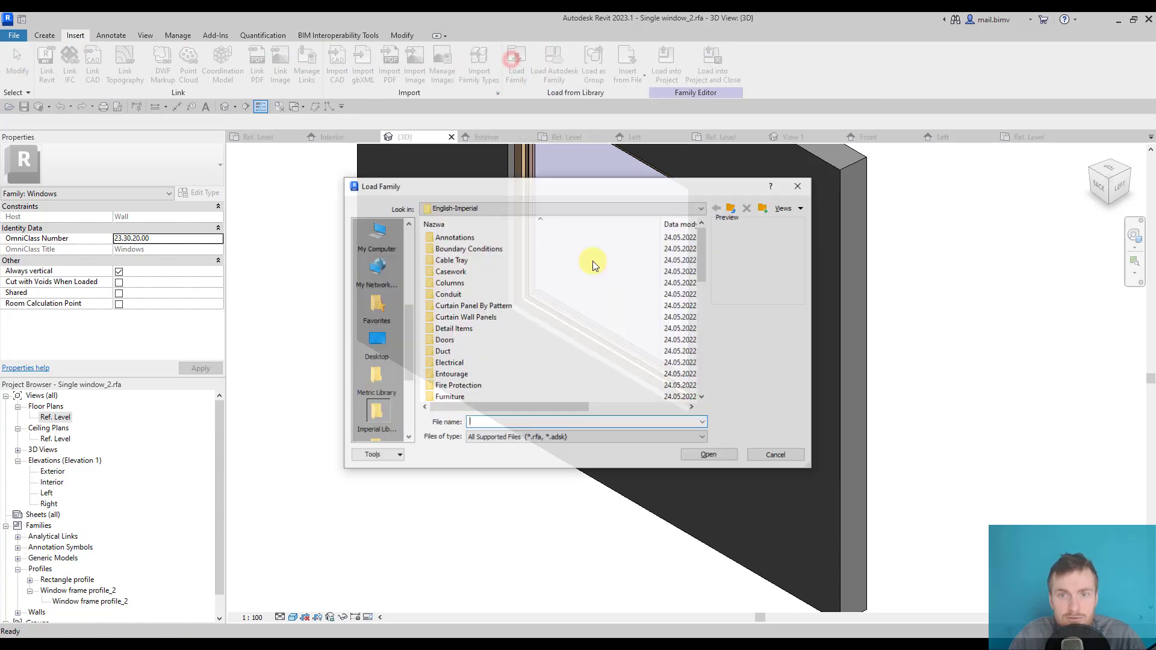
{"action": "scroll", "coordinate": [517, 320], "scroll_direction": "down", "scroll_amount": 5}
{"action": "scroll", "coordinate": [518, 319], "scroll_direction": "up", "scroll_amount": 5}
{"action": "left_click", "coordinate": [375, 411]}
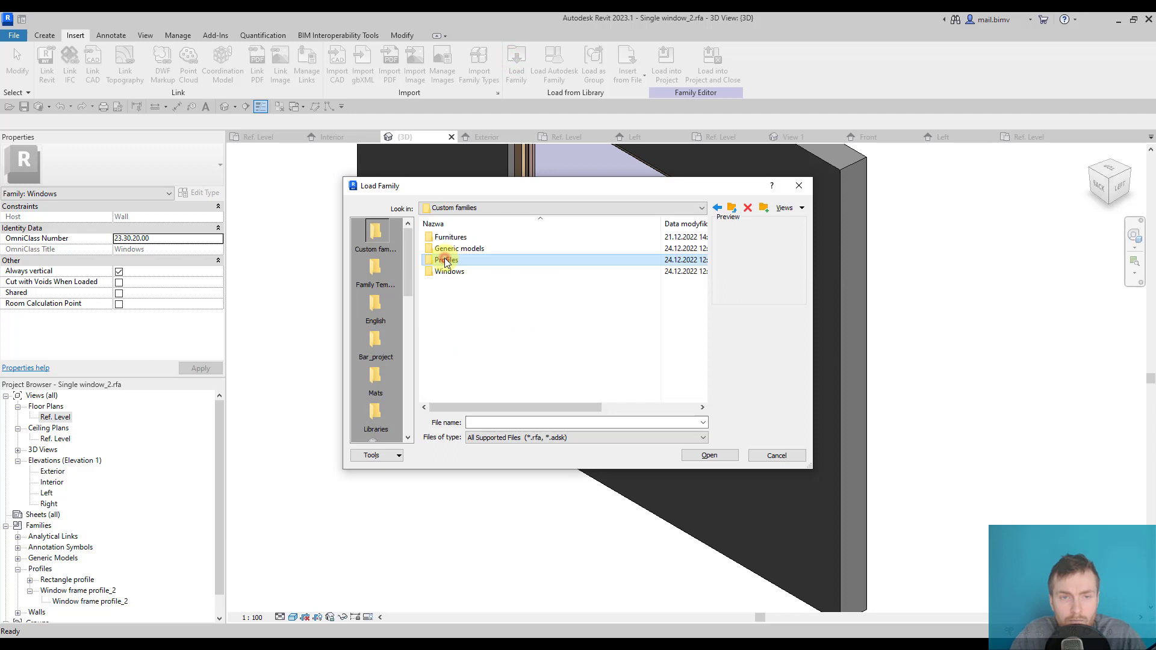
{"action": "double_click", "coordinate": [443, 260]}
{"action": "left_click", "coordinate": [458, 261]}
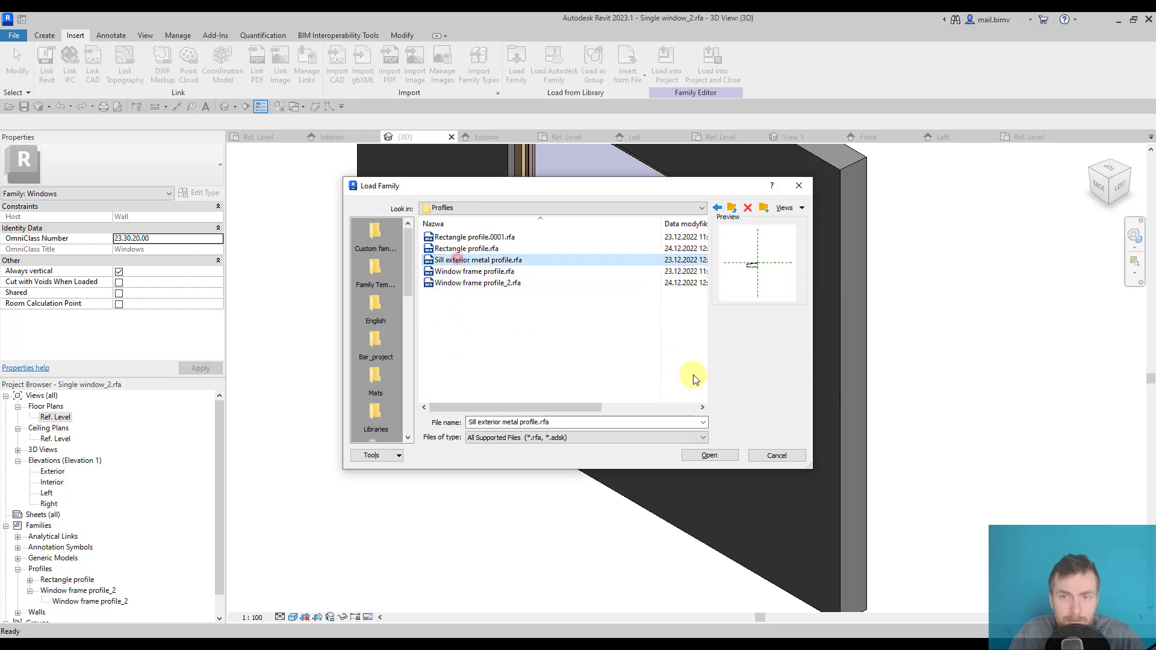
{"action": "left_click", "coordinate": [709, 455]}
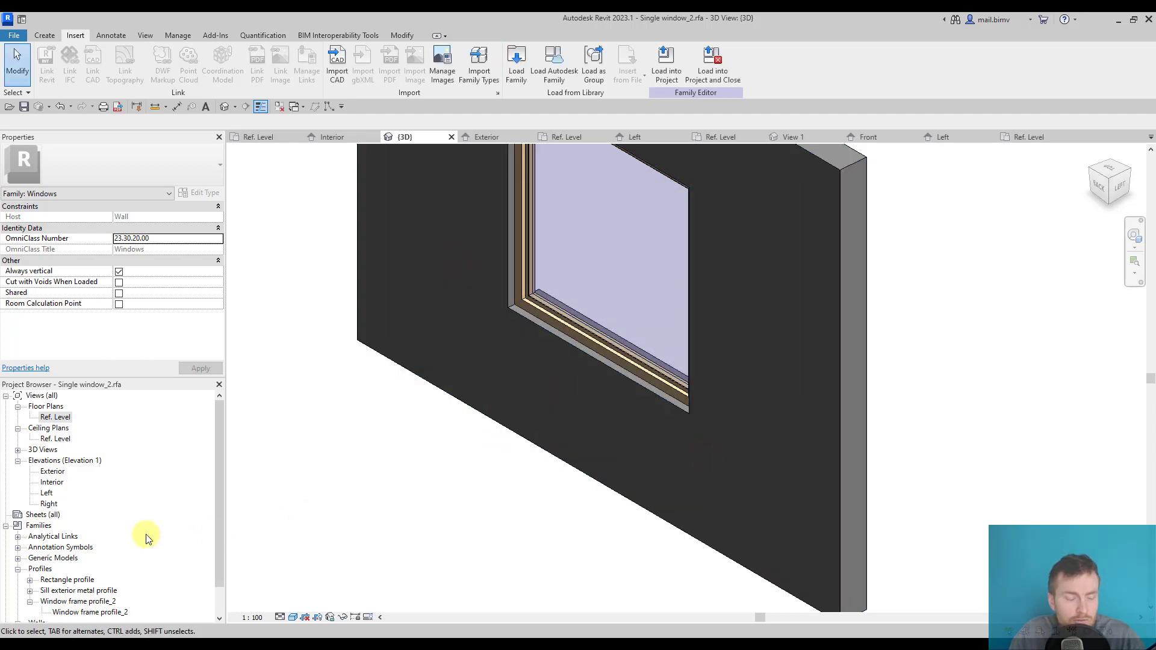
{"action": "scroll", "coordinate": [147, 540], "scroll_direction": "down", "scroll_amount": 1}
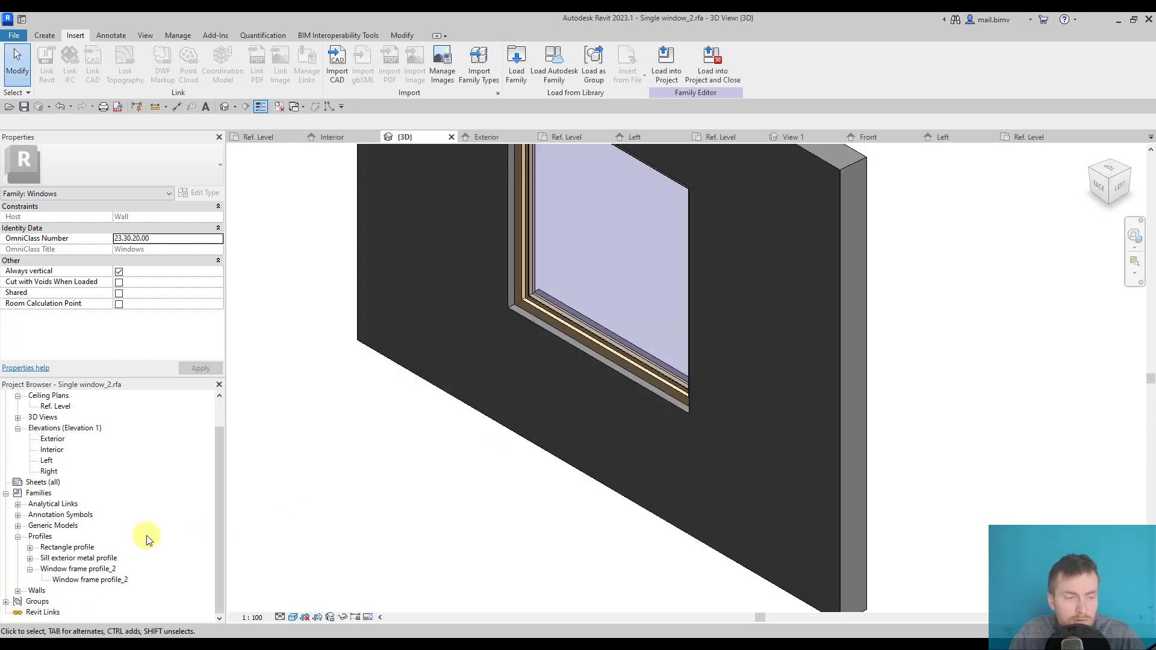
Edit the Sill exterior metal profile family and inspect its Length = 180 dimension
{"action": "right_click", "coordinate": [65, 558]}
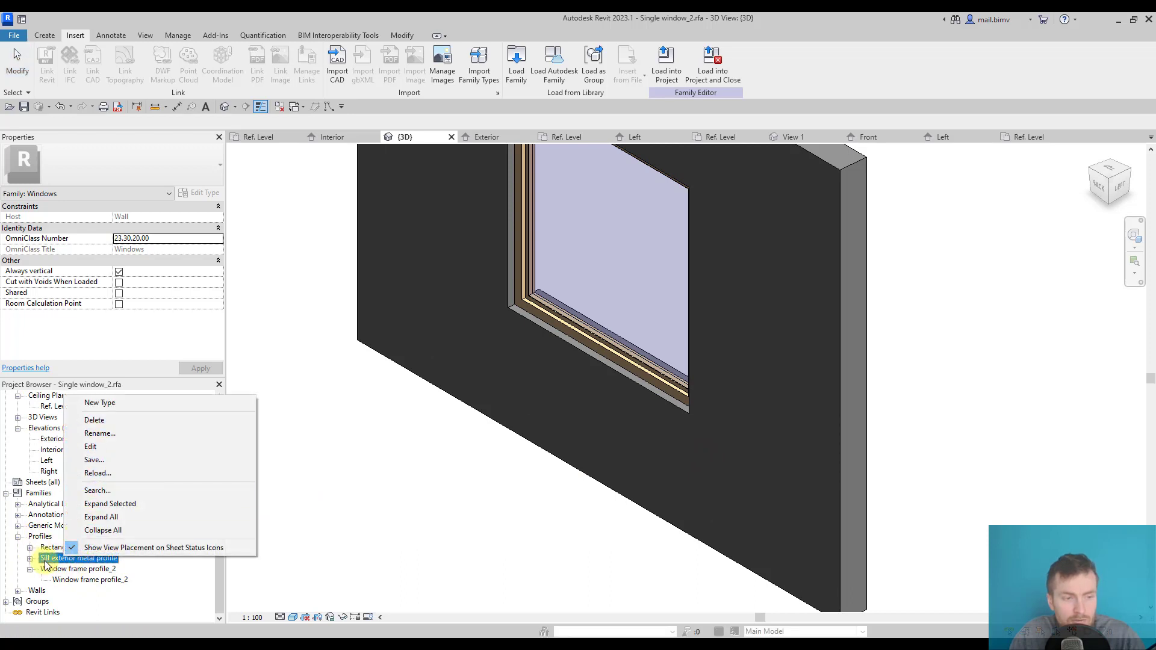
{"action": "left_click", "coordinate": [91, 446]}
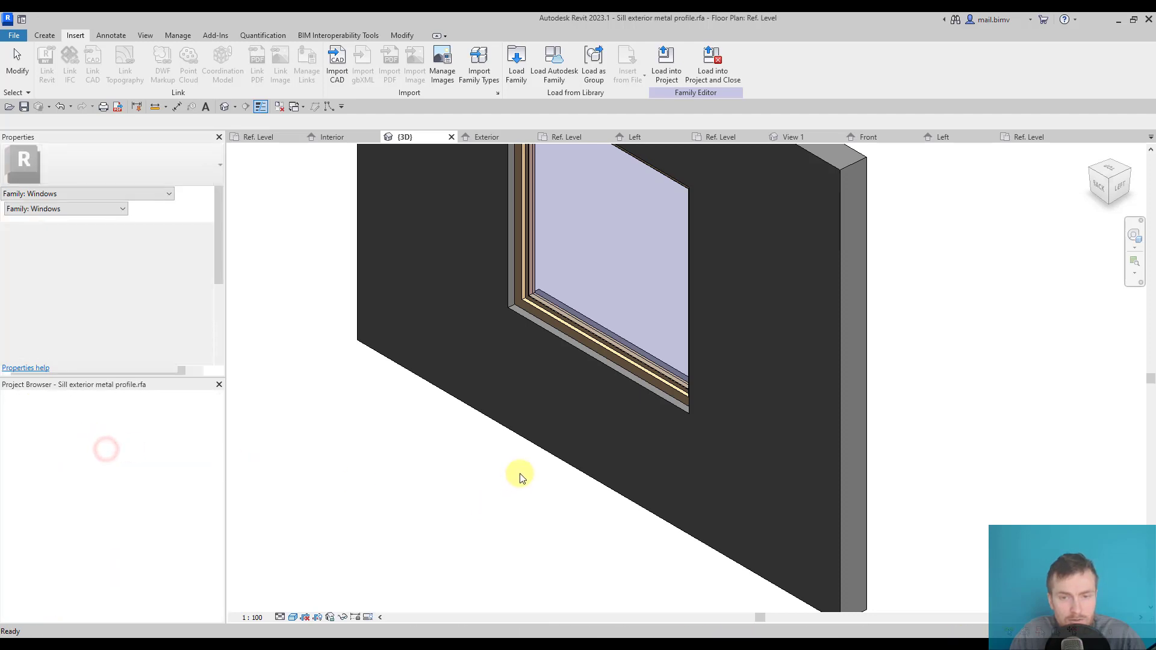
{"action": "scroll", "coordinate": [701, 374], "scroll_direction": "up", "scroll_amount": 3}
{"action": "scroll", "coordinate": [614, 410], "scroll_direction": "up", "scroll_amount": 2}
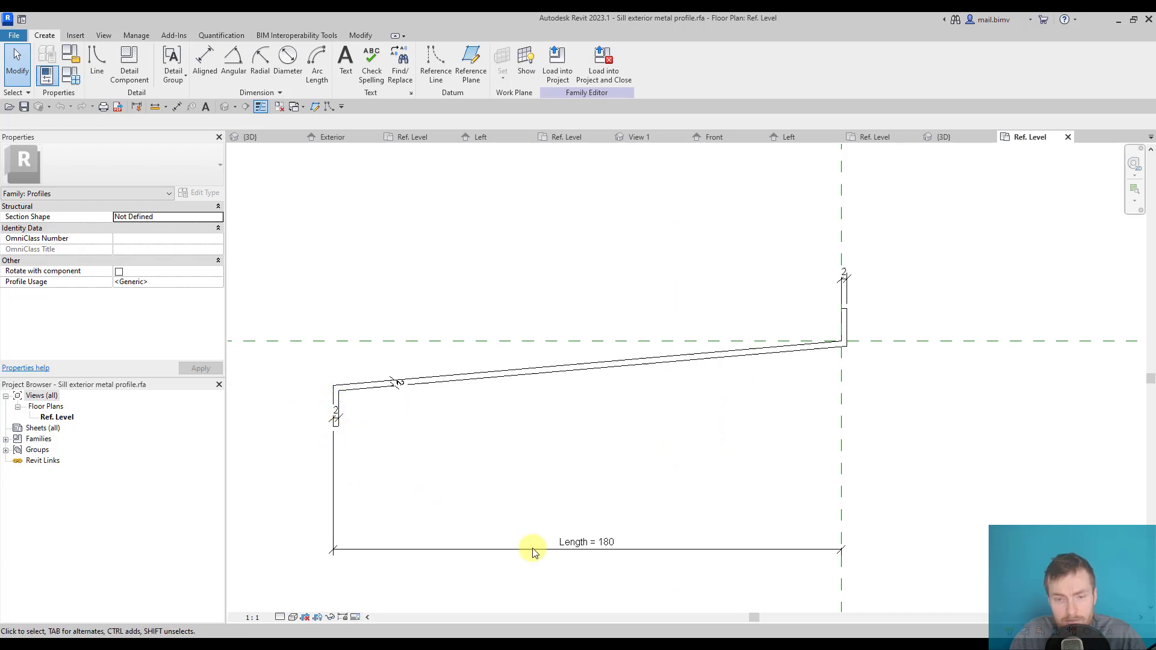
{"action": "left_click", "coordinate": [584, 547]}
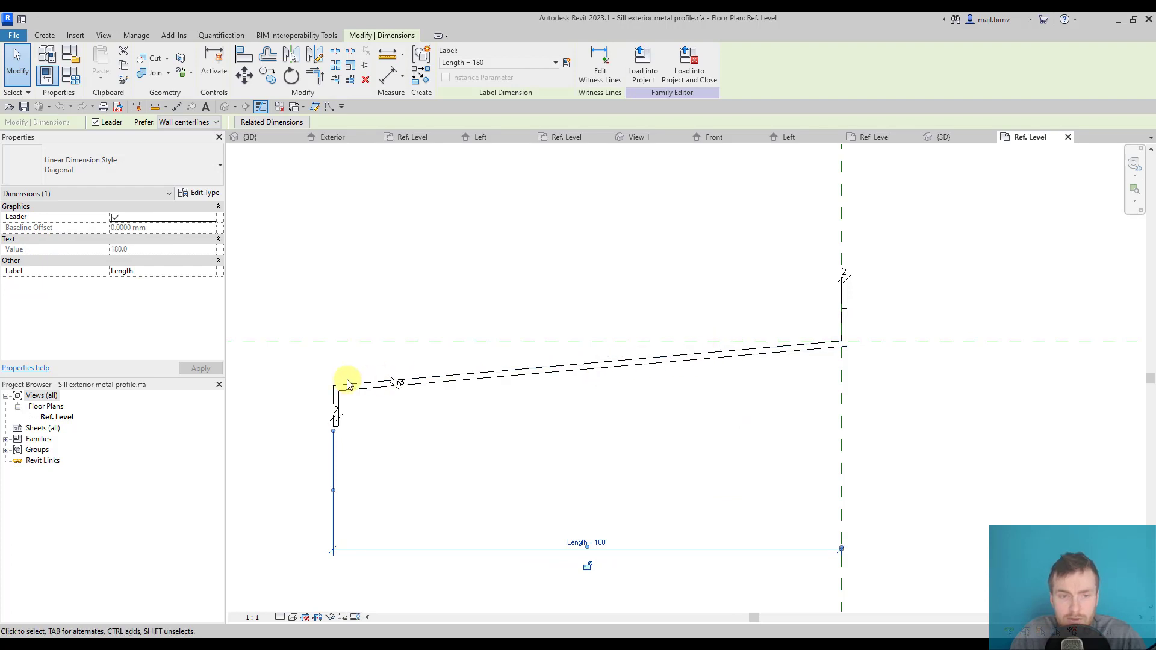
{"action": "middle_click_drag", "start_coordinate": [479, 411], "coordinate": [535, 410]}
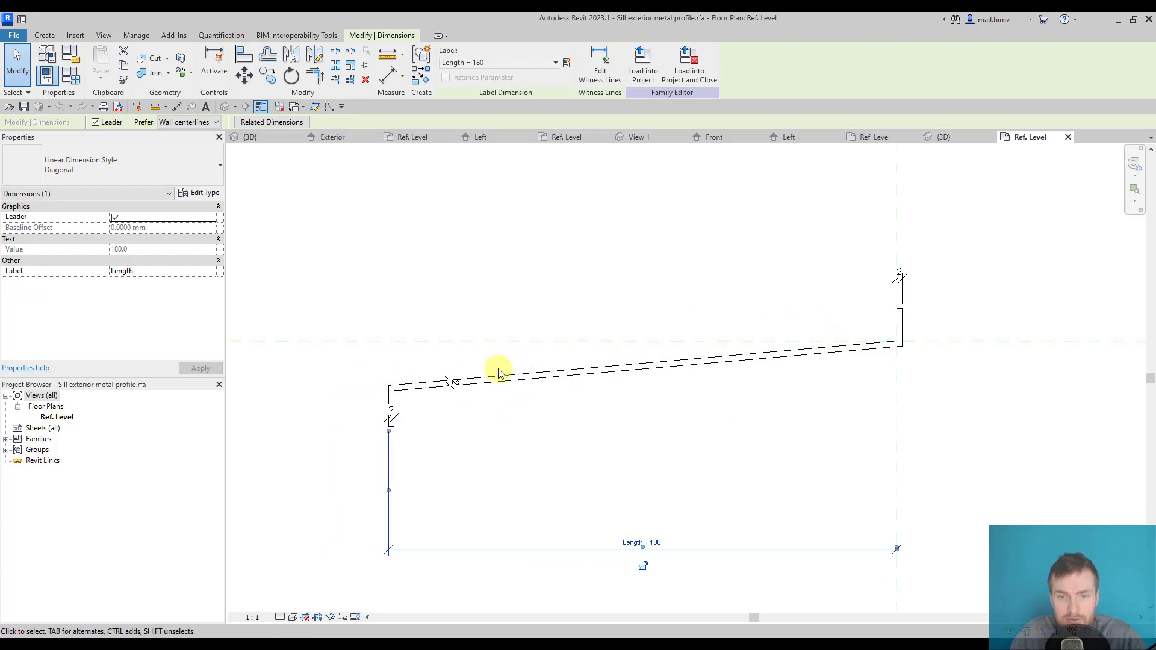
{"action": "scroll", "coordinate": [412, 446], "scroll_direction": "down", "scroll_amount": 2}
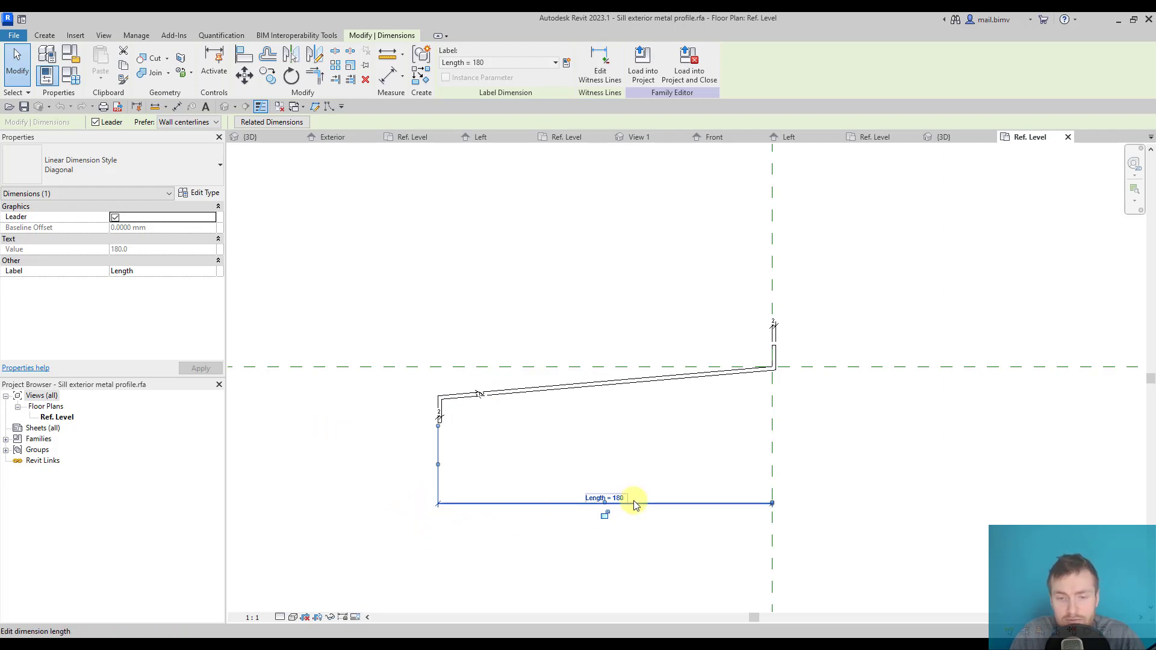
{"action": "left_click", "coordinate": [508, 541]}
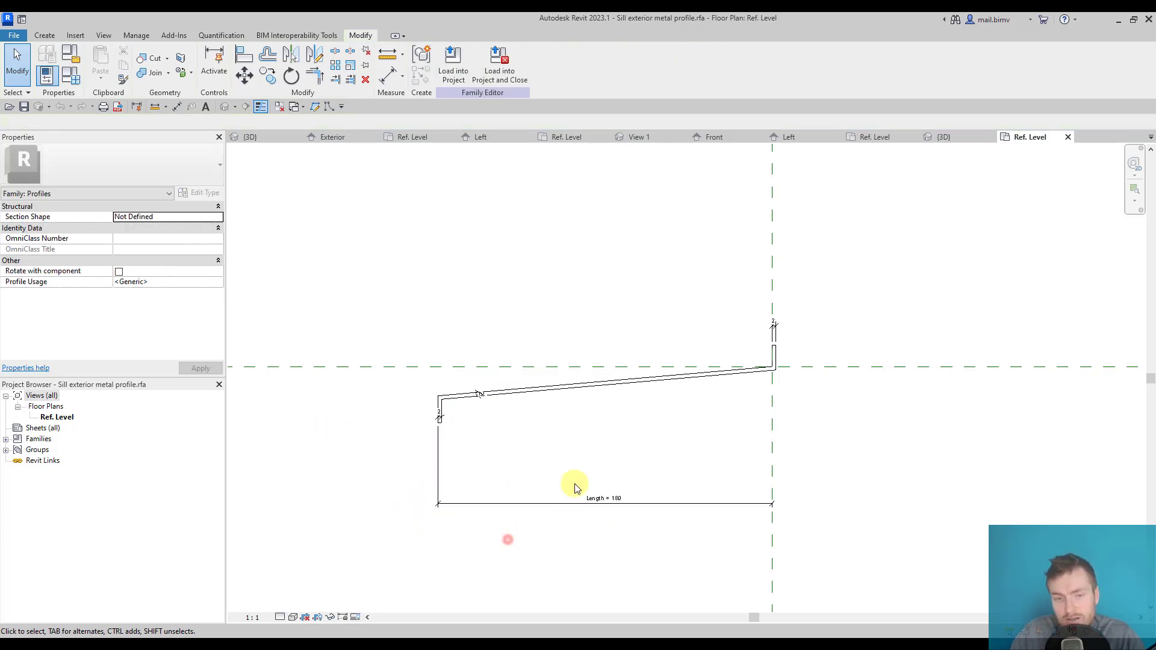
Load the profile into Single window_2.rfa and pan the window's 3D view
{"action": "left_click", "coordinate": [451, 63]}
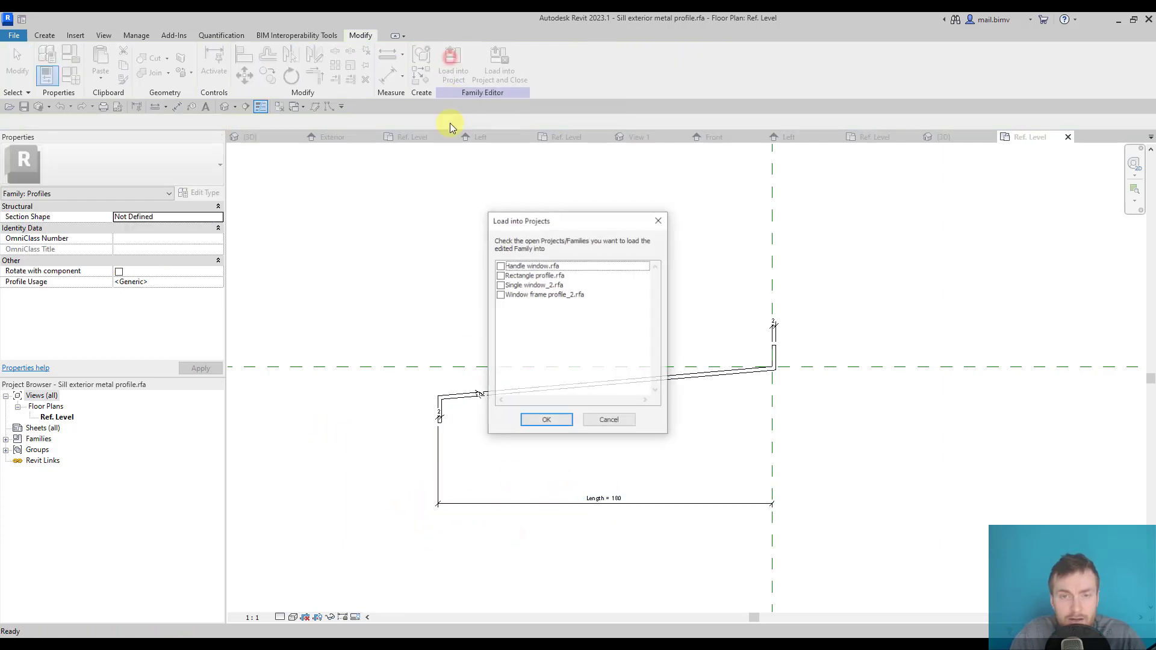
{"action": "left_click", "coordinate": [501, 285]}
{"action": "left_click", "coordinate": [559, 422]}
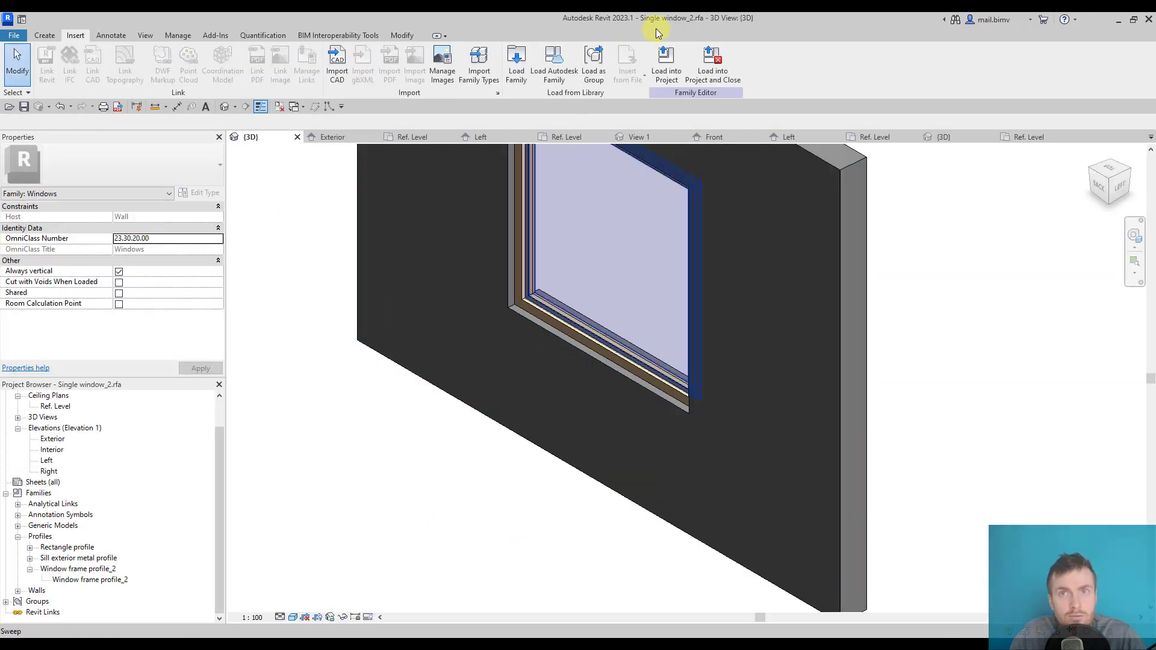
{"action": "middle_click_drag", "start_coordinate": [480, 406], "coordinate": [321, 356]}
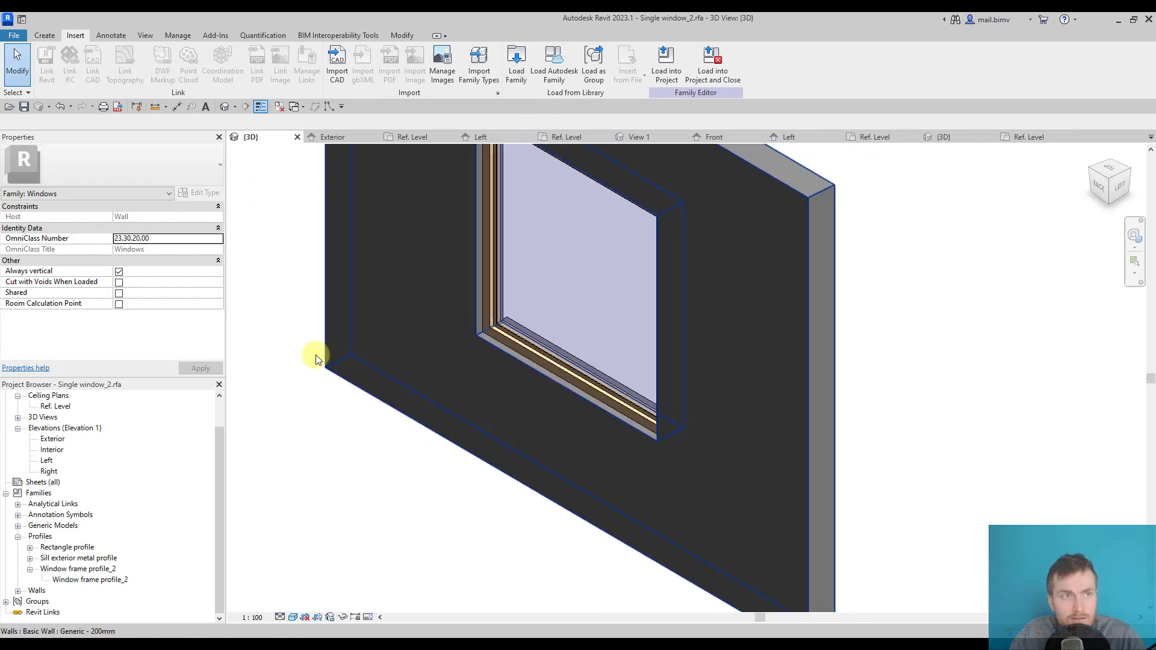
Start a sweep with the window sill edge as its path
{"action": "left_click", "coordinate": [47, 36]}
{"action": "left_click", "coordinate": [183, 66]}
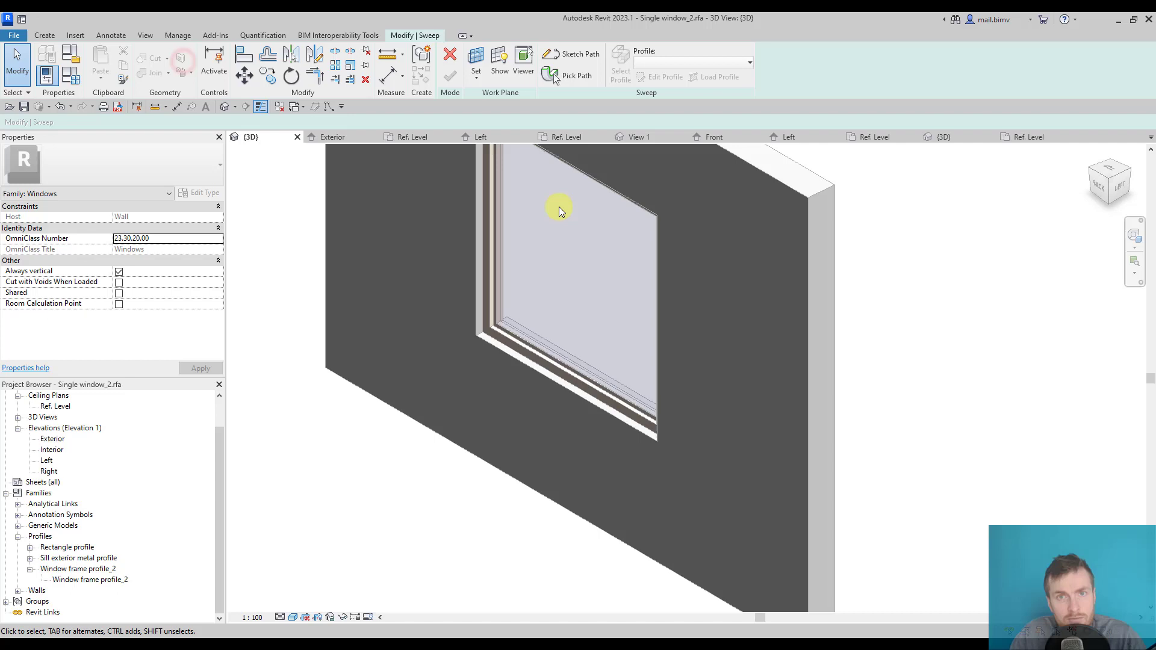
{"action": "left_click", "coordinate": [562, 77]}
{"action": "left_click", "coordinate": [545, 379]}
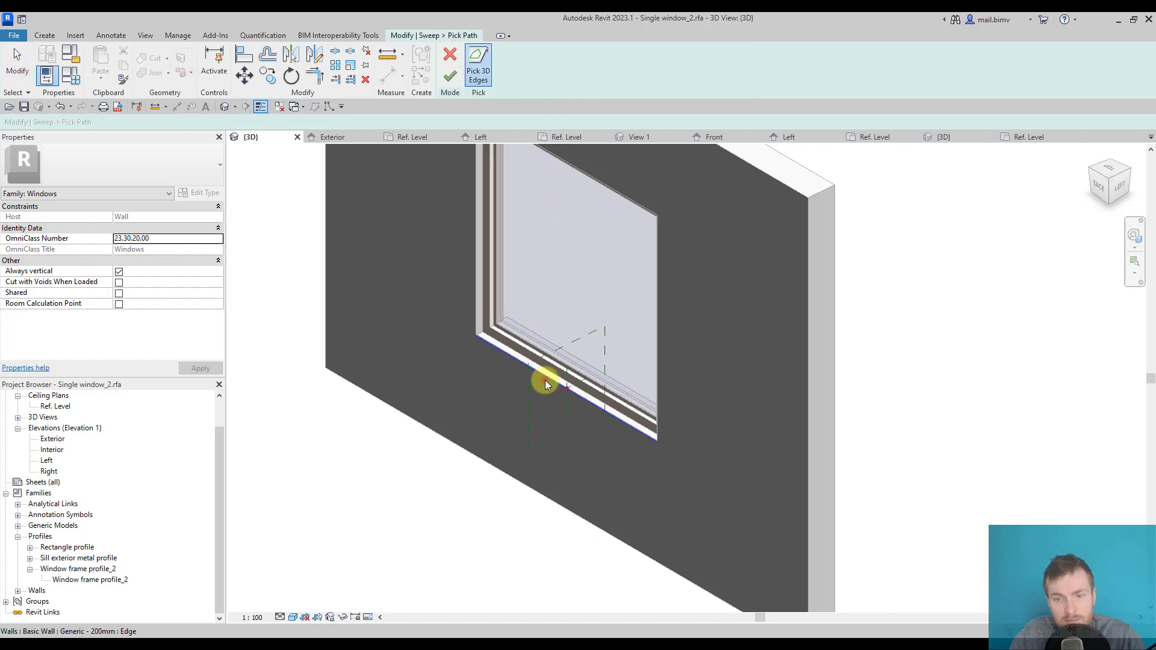
{"action": "left_click", "coordinate": [450, 77]}
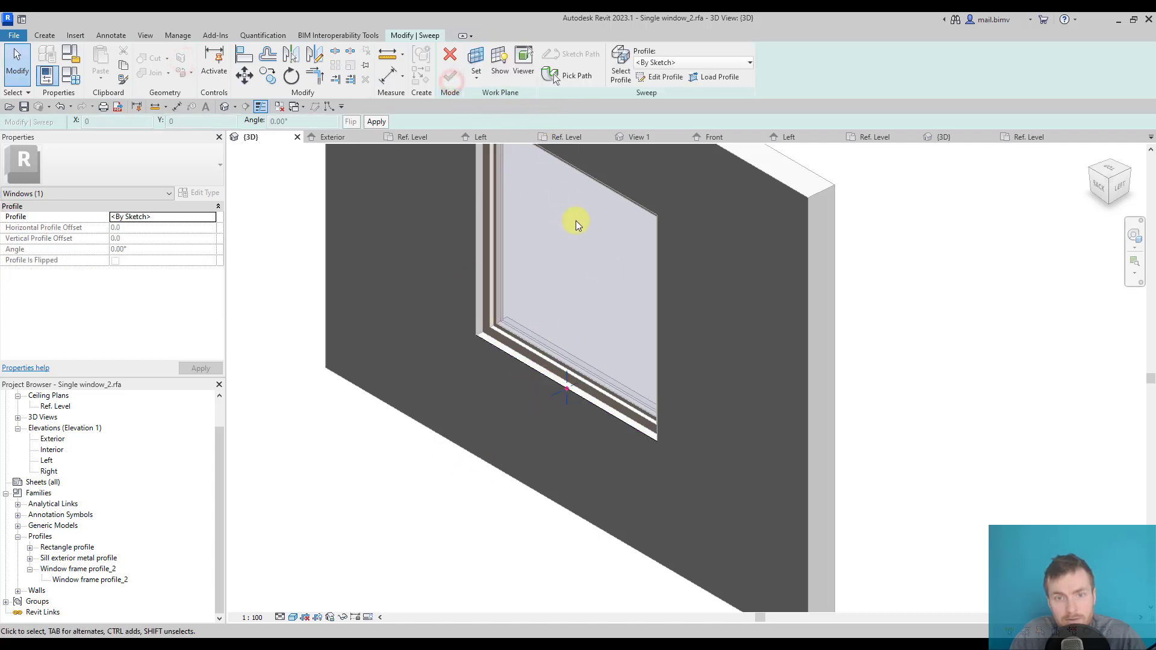
{"action": "scroll", "coordinate": [726, 452], "scroll_direction": "up", "scroll_amount": 2}
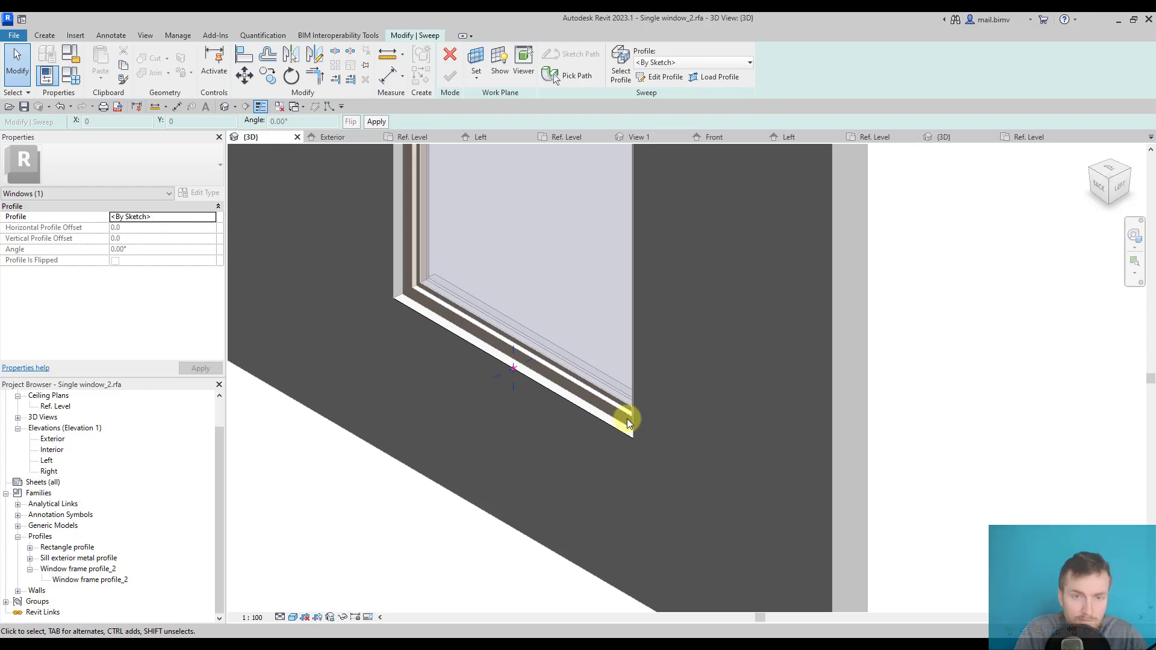
Re-pick the lower sill edge as the sweep path, finish it, and browse profile options
{"action": "left_click", "coordinate": [567, 76]}
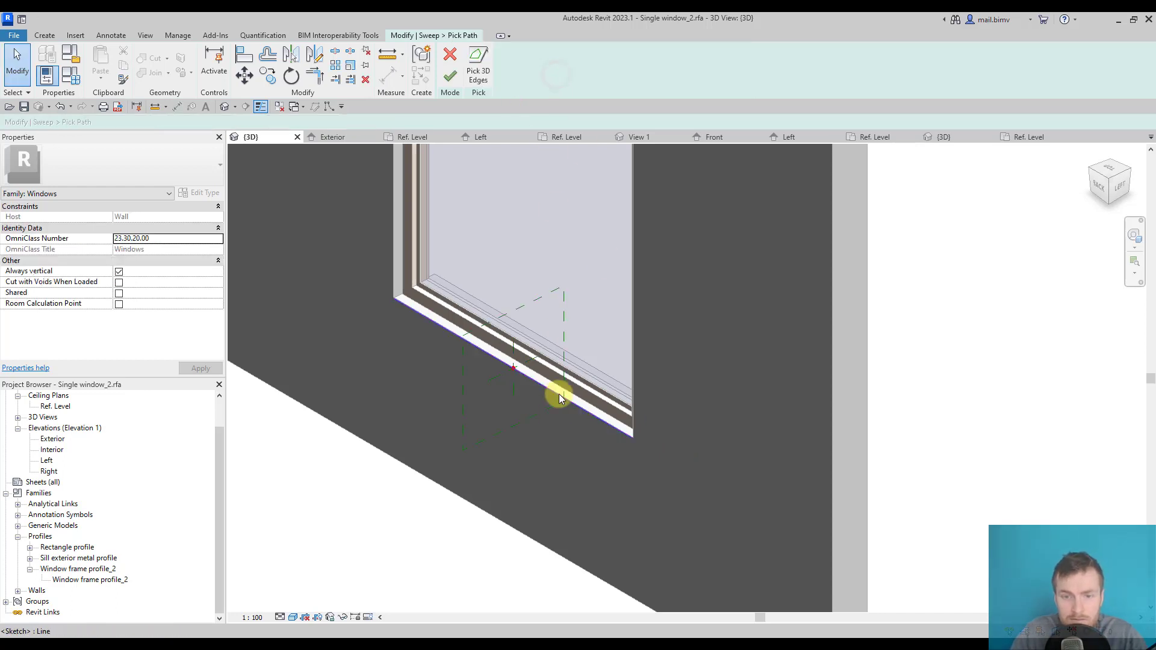
{"action": "left_click", "coordinate": [477, 73]}
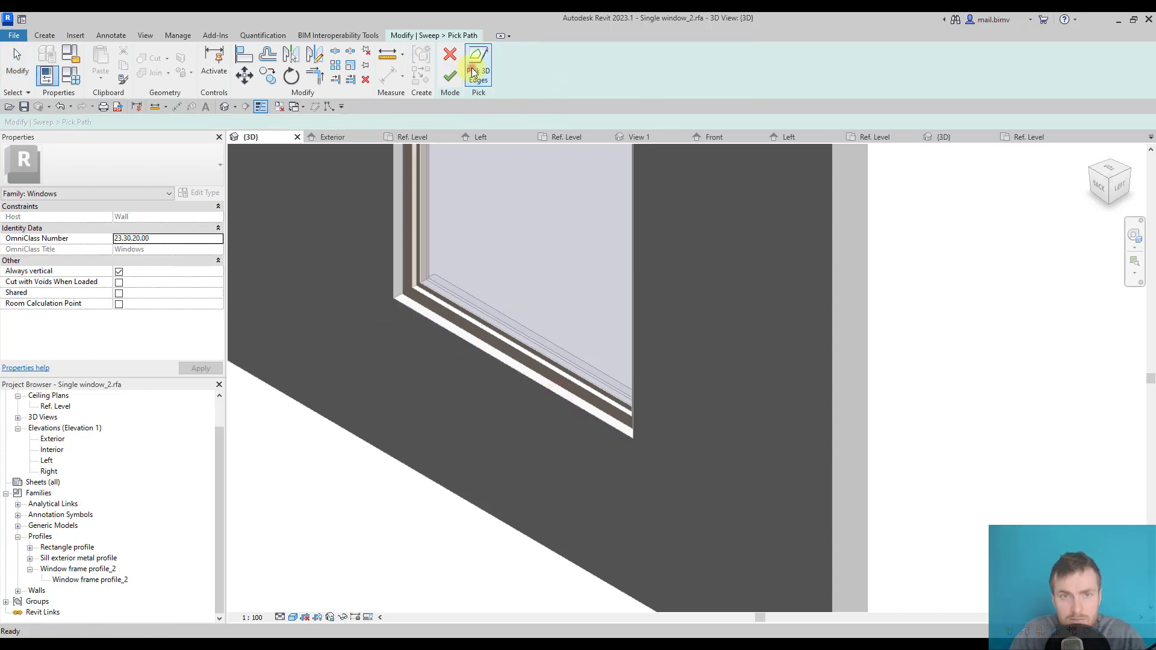
{"action": "left_click", "coordinate": [549, 383]}
{"action": "middle_click_drag", "start_coordinate": [539, 473], "coordinate": [503, 467]}
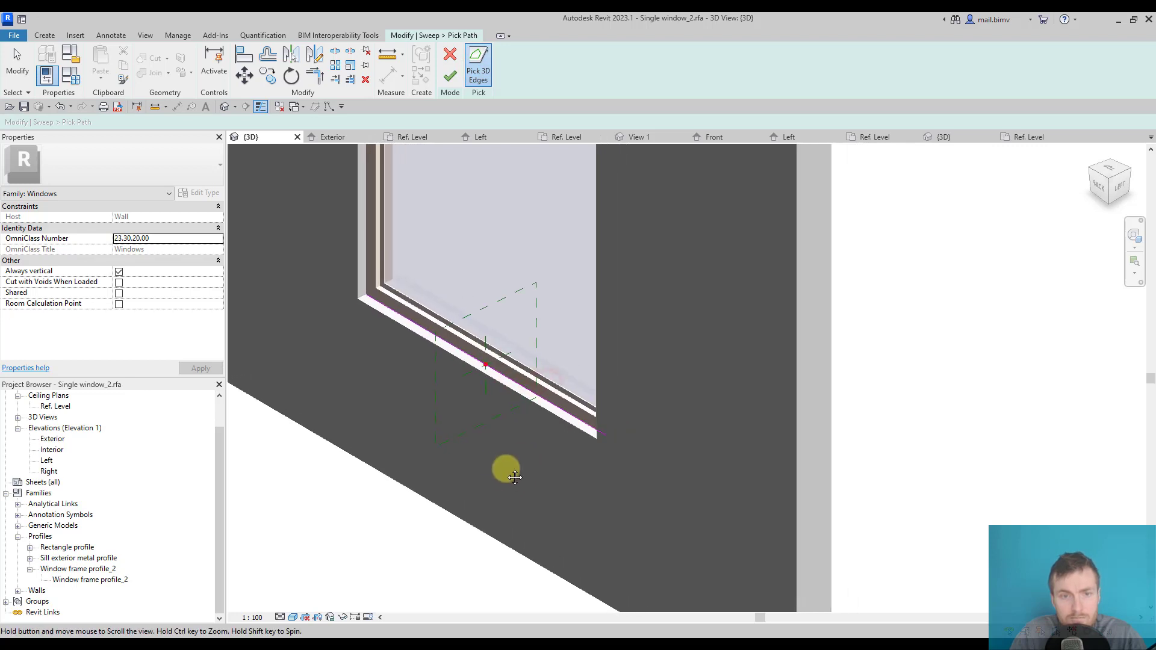
{"action": "left_click", "coordinate": [450, 76]}
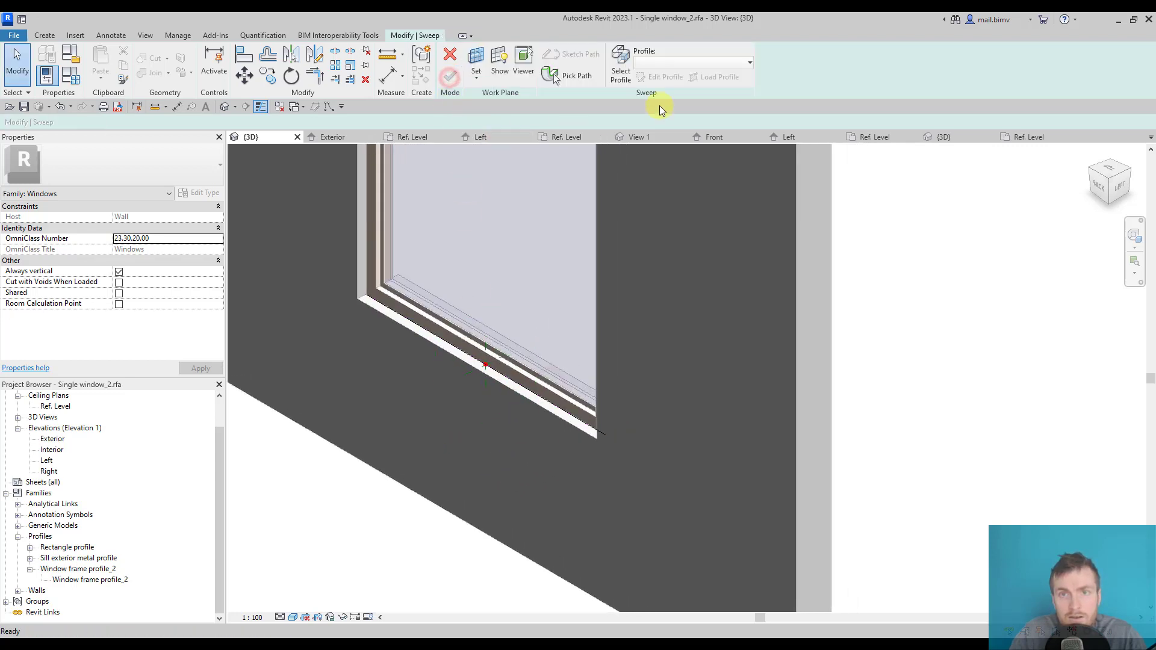
{"action": "left_click", "coordinate": [661, 64]}
{"action": "left_click", "coordinate": [657, 64]}
{"action": "left_click", "coordinate": [657, 63]}
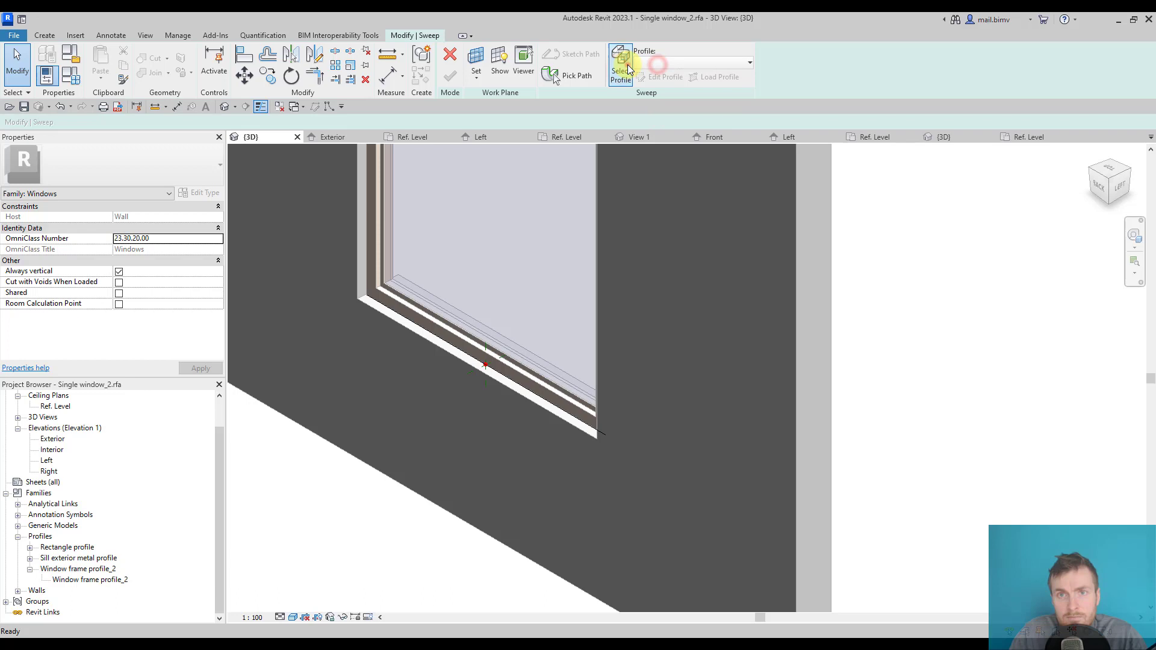
Assign the Sill exterior metal profile to the sweep, then open the Left elevation
{"action": "left_click", "coordinate": [622, 64]}
{"action": "left_click", "coordinate": [694, 62]}
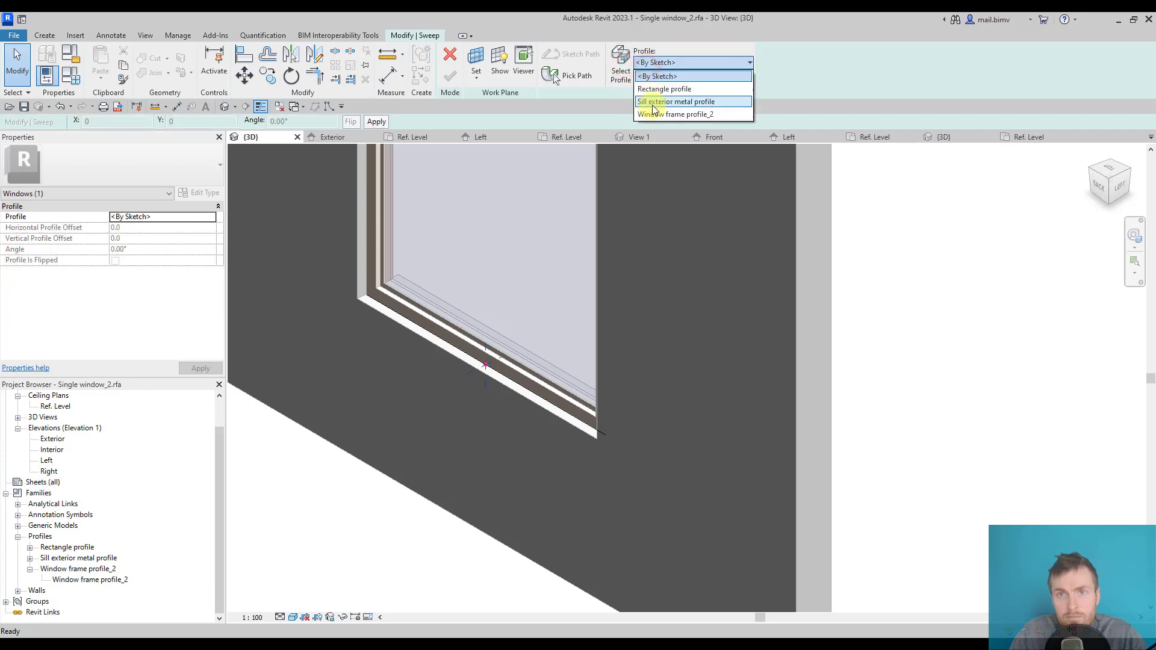
{"action": "left_click", "coordinate": [676, 101]}
{"action": "scroll", "coordinate": [587, 201], "scroll_direction": "up", "scroll_amount": 5}
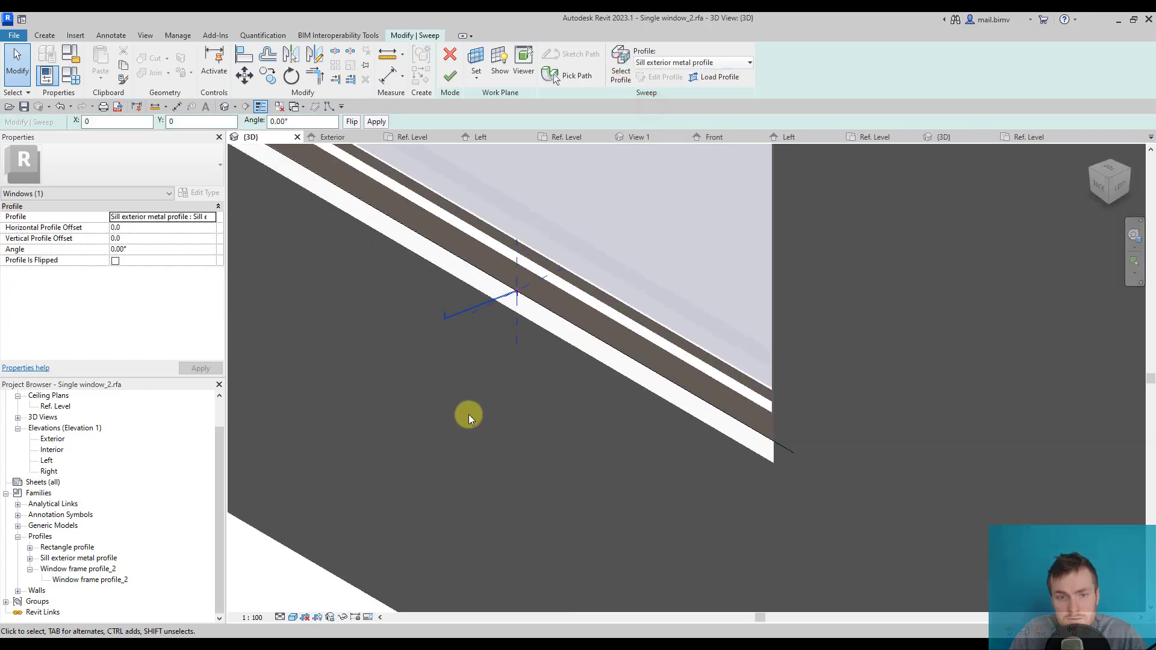
{"action": "mouse_move", "coordinate": [470, 417]}
{"action": "middle_mouse_down", "text": "shift"}
{"action": "mouse_move", "coordinate": [506, 336]}
{"action": "mouse_move", "coordinate": [442, 289]}
{"action": "mouse_move", "coordinate": [442, 339]}
{"action": "mouse_move", "coordinate": [459, 266]}
{"action": "mouse_move", "coordinate": [449, 316]}
{"action": "mouse_move", "coordinate": [434, 307]}
{"action": "middle_mouse_up", "text": "shift"}
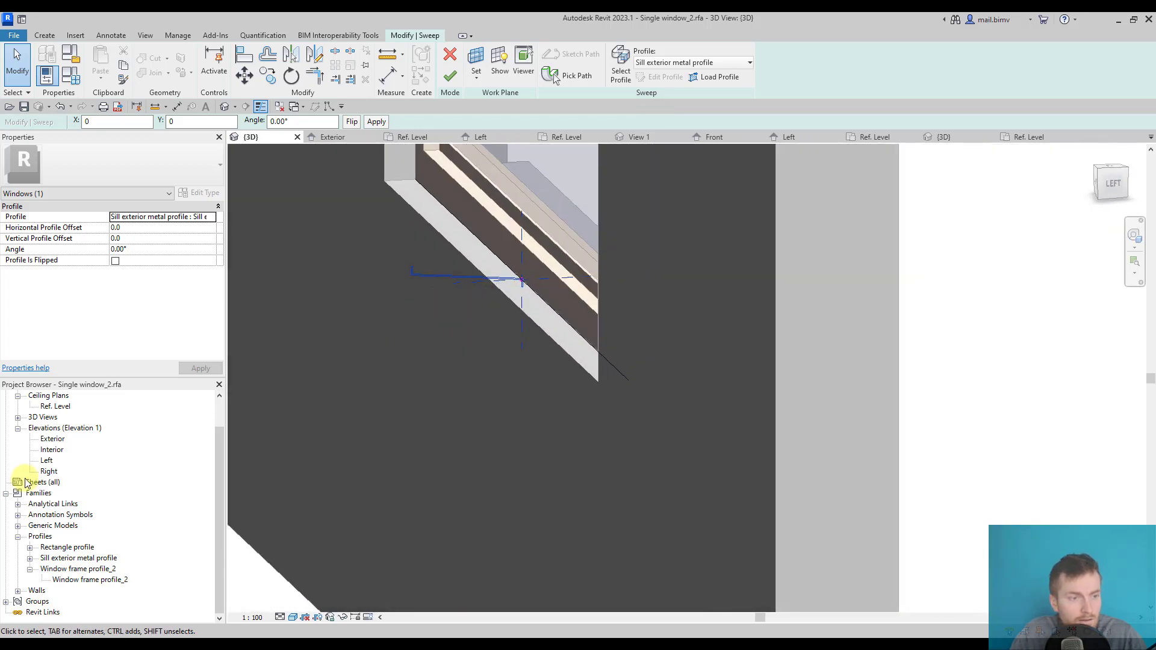
{"action": "double_click", "coordinate": [47, 461]}
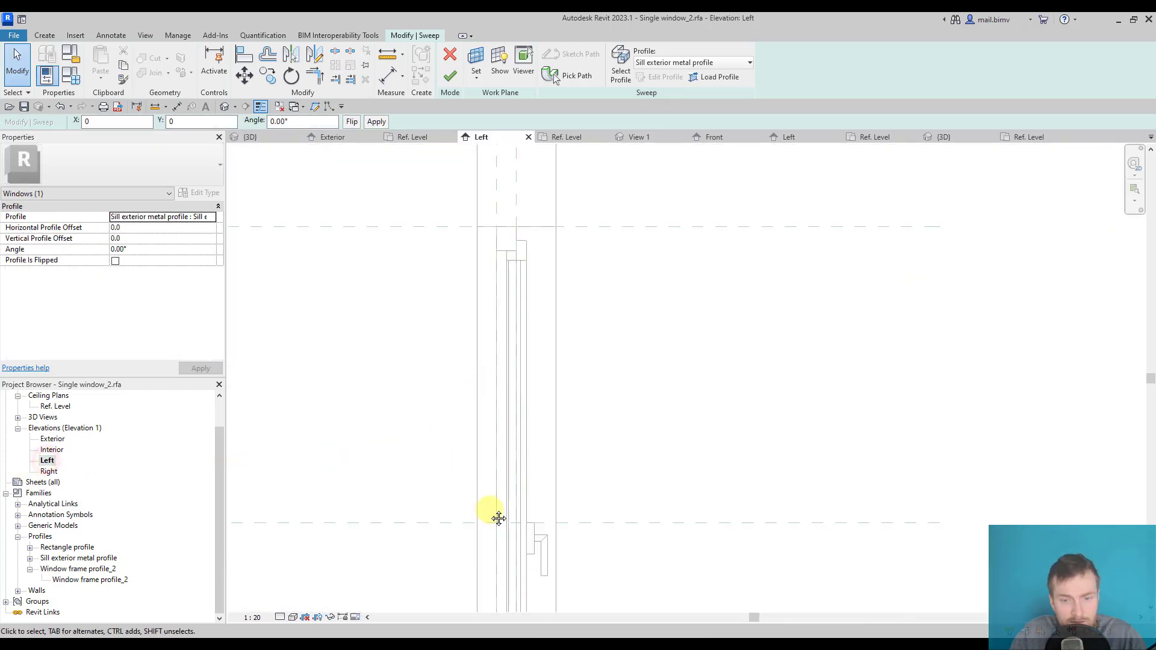
{"action": "scroll", "coordinate": [488, 365], "scroll_direction": "down", "scroll_amount": 2}
{"action": "scroll", "coordinate": [406, 438], "scroll_direction": "up", "scroll_amount": 3}
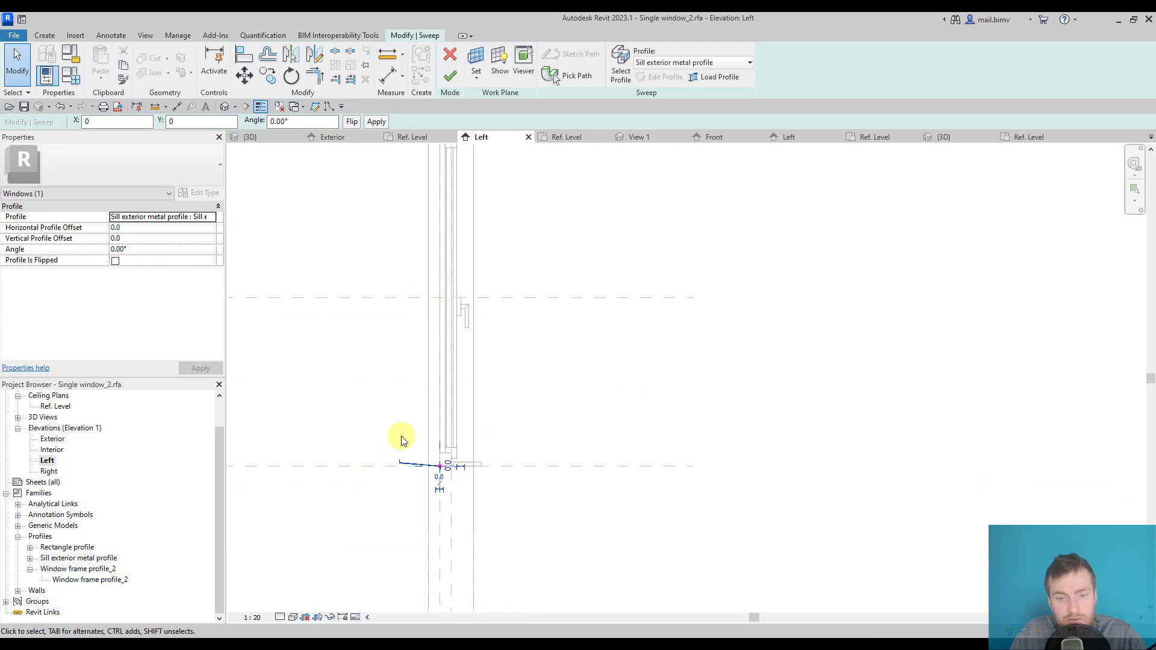
{"action": "scroll", "coordinate": [425, 488], "scroll_direction": "up", "scroll_amount": 2}
{"action": "scroll", "coordinate": [415, 442], "scroll_direction": "up", "scroll_amount": 2}
Rotate the sill profile 180° and flip it outward
{"action": "middle_click_drag", "start_coordinate": [395, 449], "coordinate": [538, 414]}
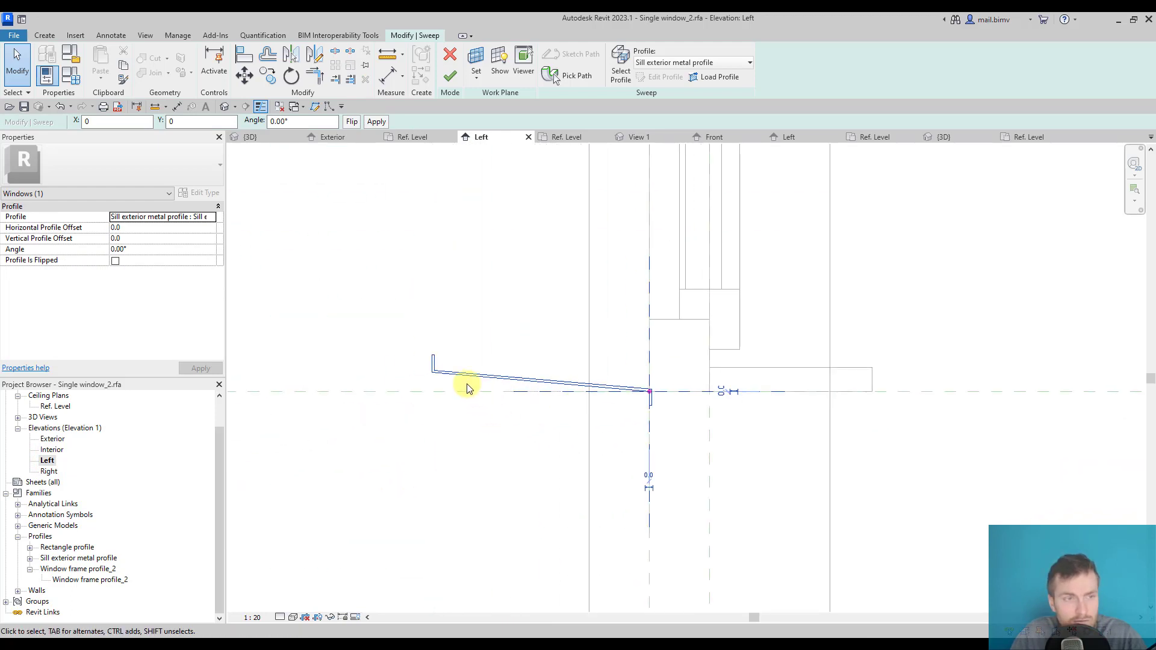
{"action": "left_click", "coordinate": [116, 262]}
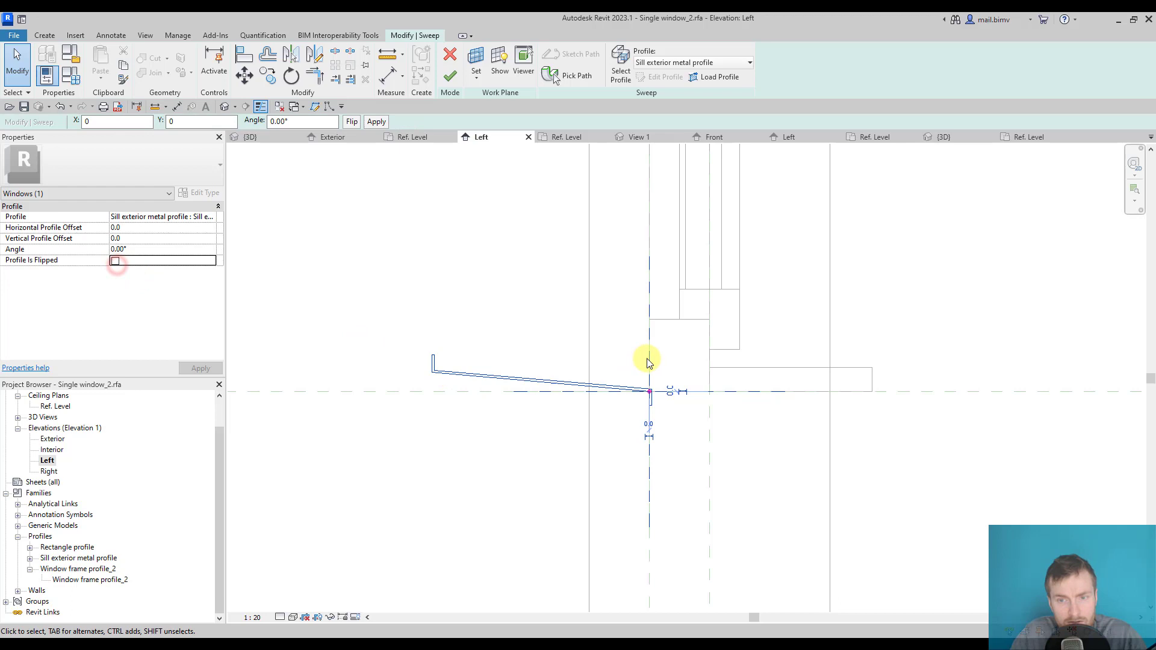
{"action": "left_click", "coordinate": [116, 262]}
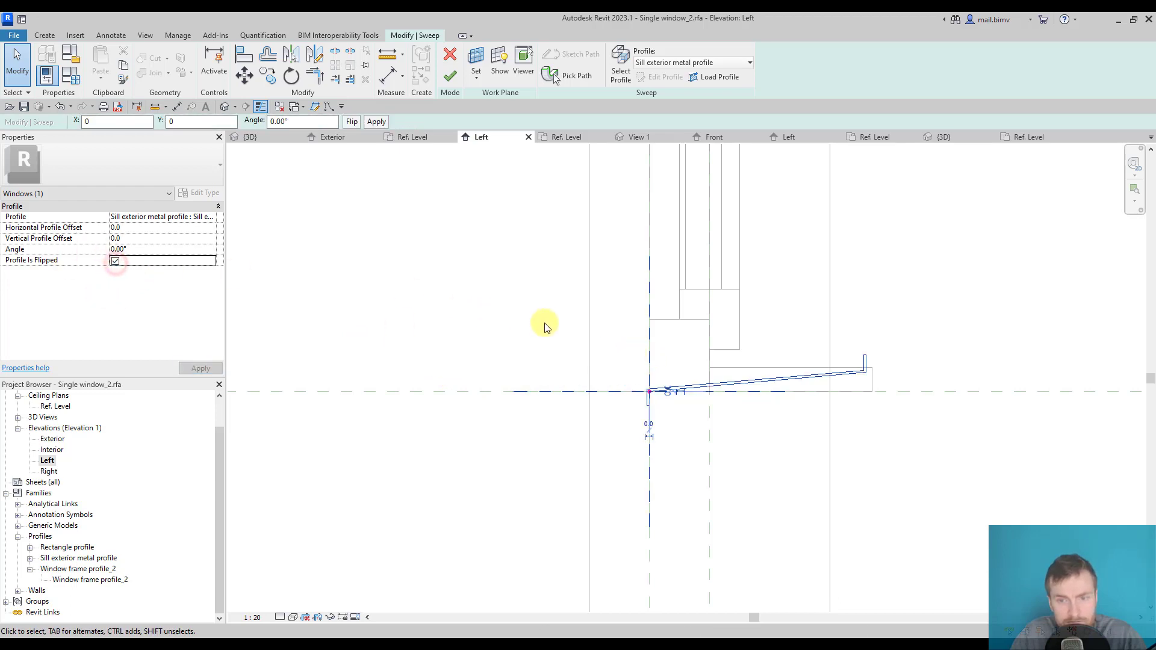
{"action": "left_click", "coordinate": [114, 260]}
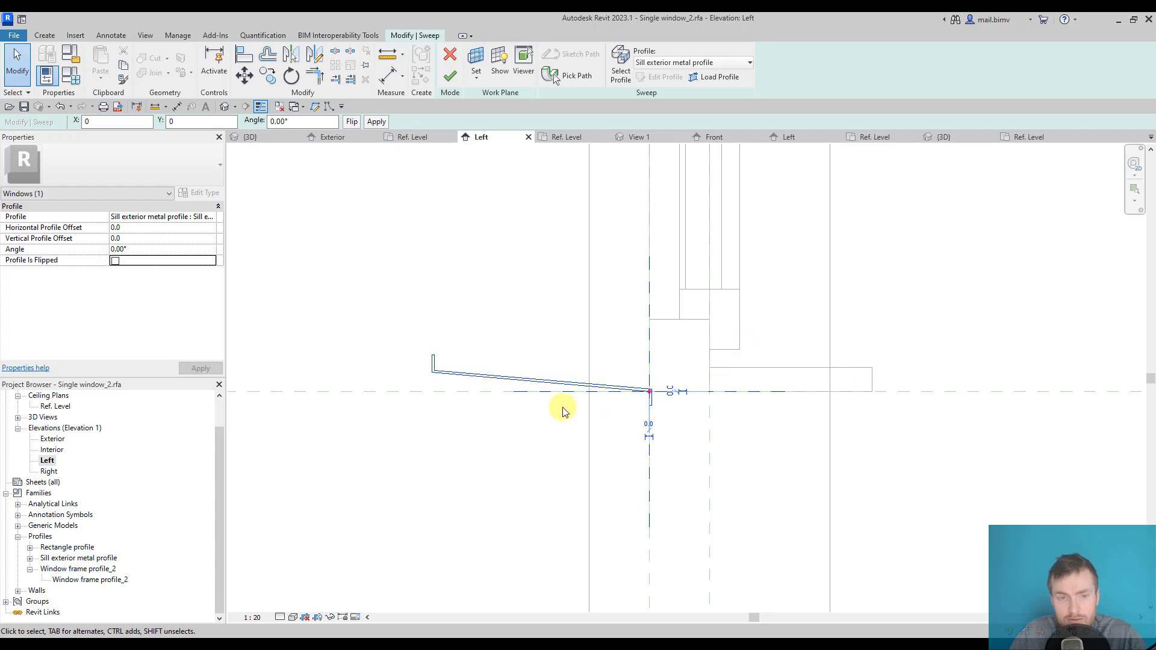
{"action": "left_click", "coordinate": [134, 249]}
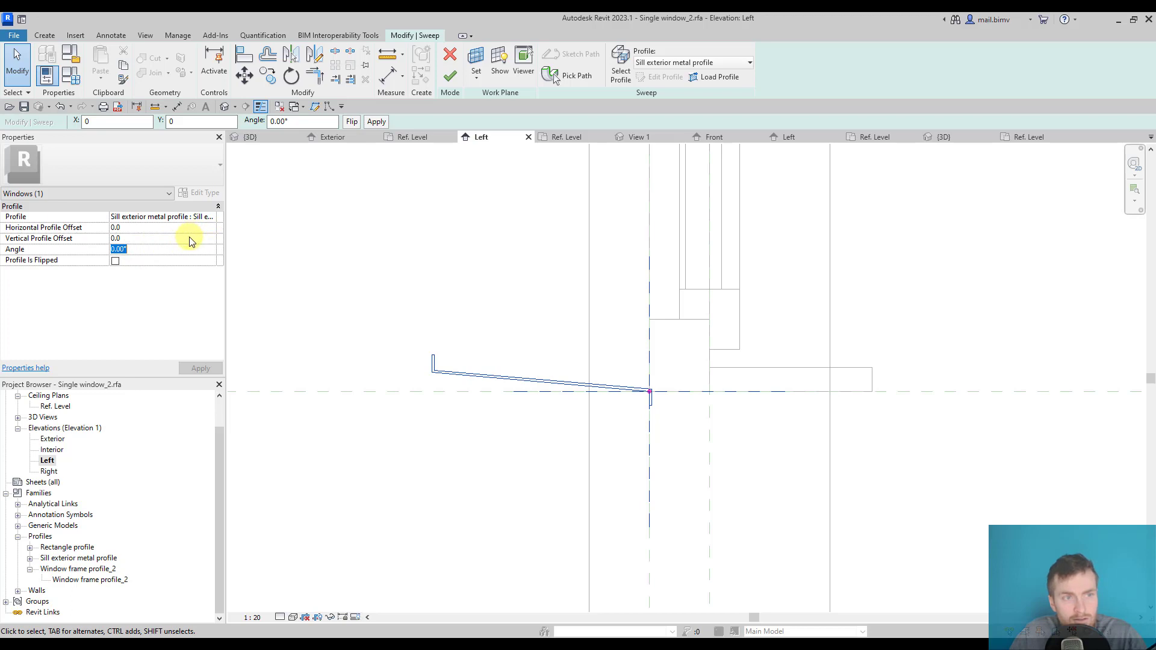
{"action": "type", "text": "180"}
{"action": "key", "text": "Return"}
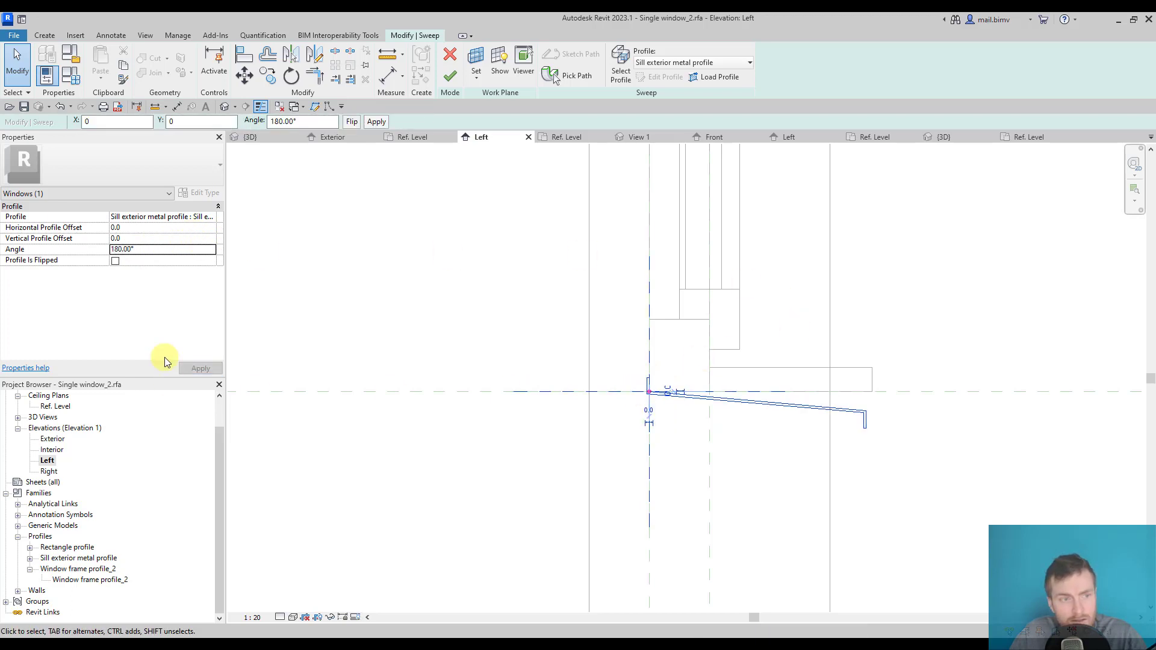
{"action": "left_click", "coordinate": [115, 261]}
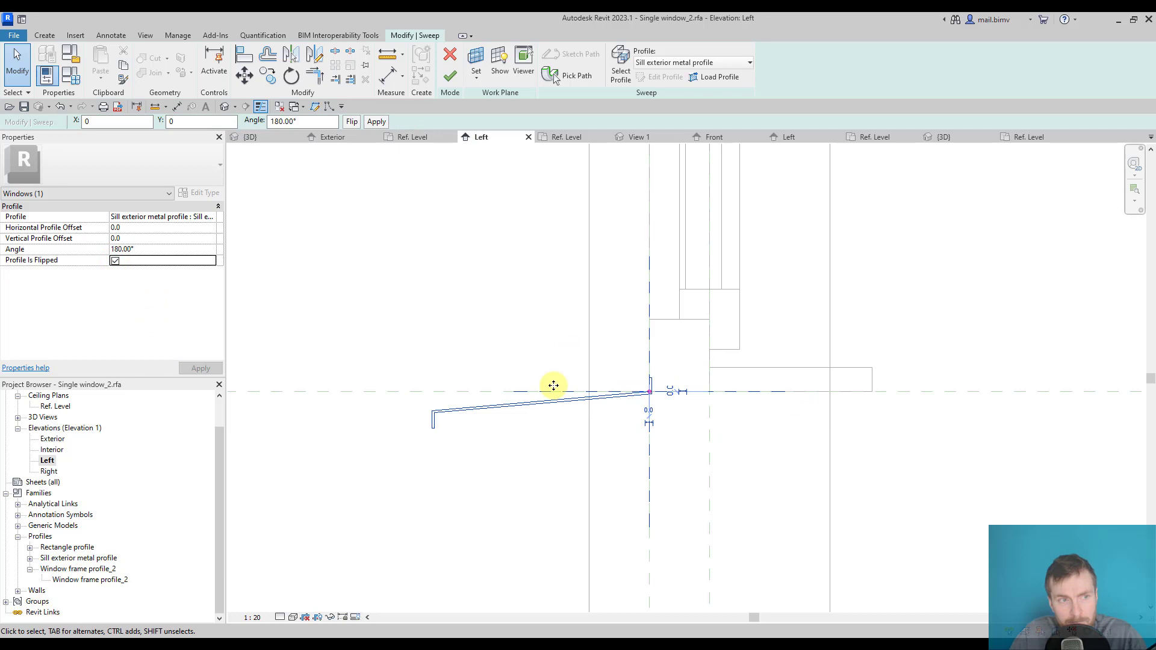
Set the horizontal profile offset to -2 and try vertical offsets of 20 and -20
{"action": "left_click", "coordinate": [132, 239]}
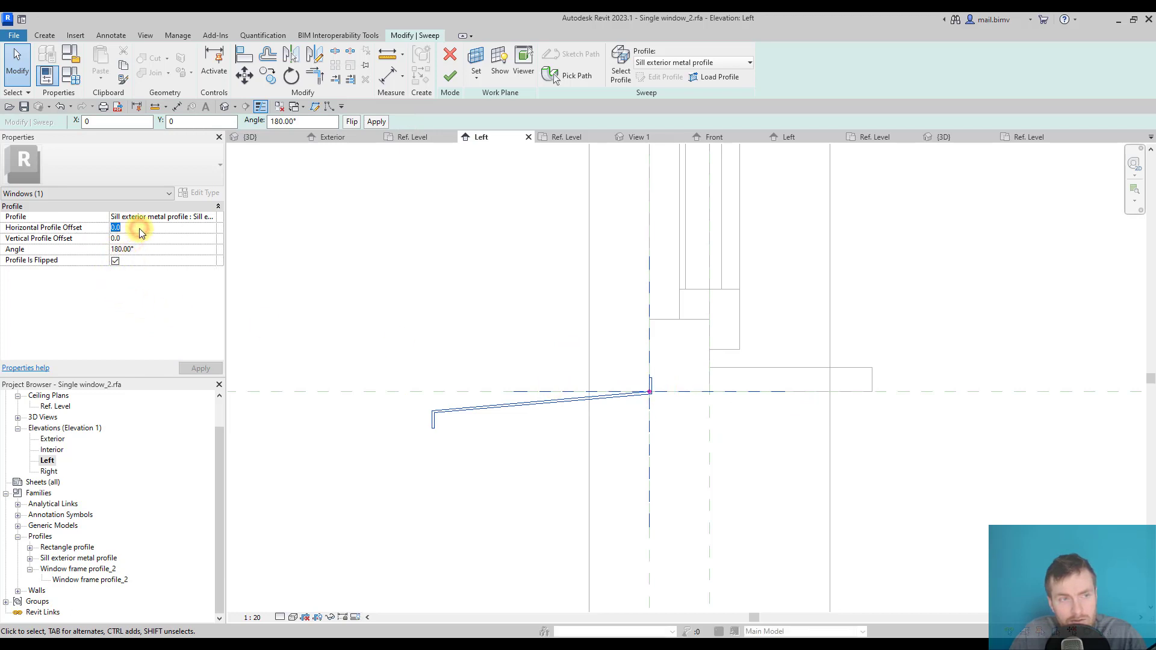
{"action": "type", "text": "2-"}
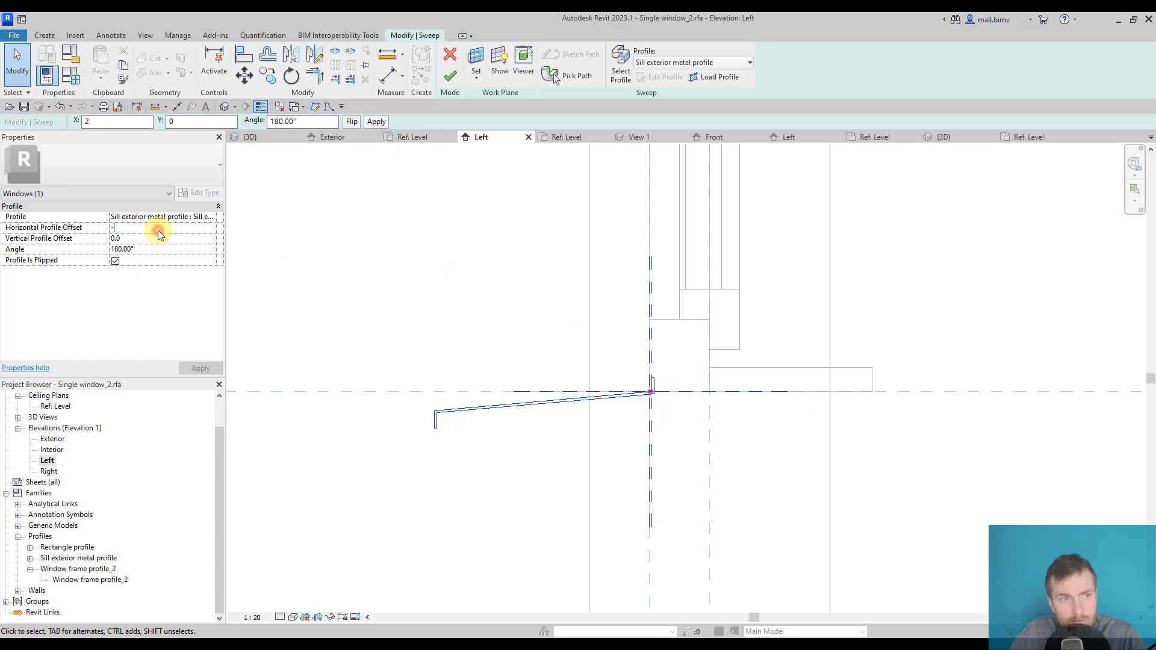
{"action": "type", "text": "2"}
{"action": "key", "text": "Return"}
{"action": "scroll", "coordinate": [623, 388], "scroll_direction": "up", "scroll_amount": 3}
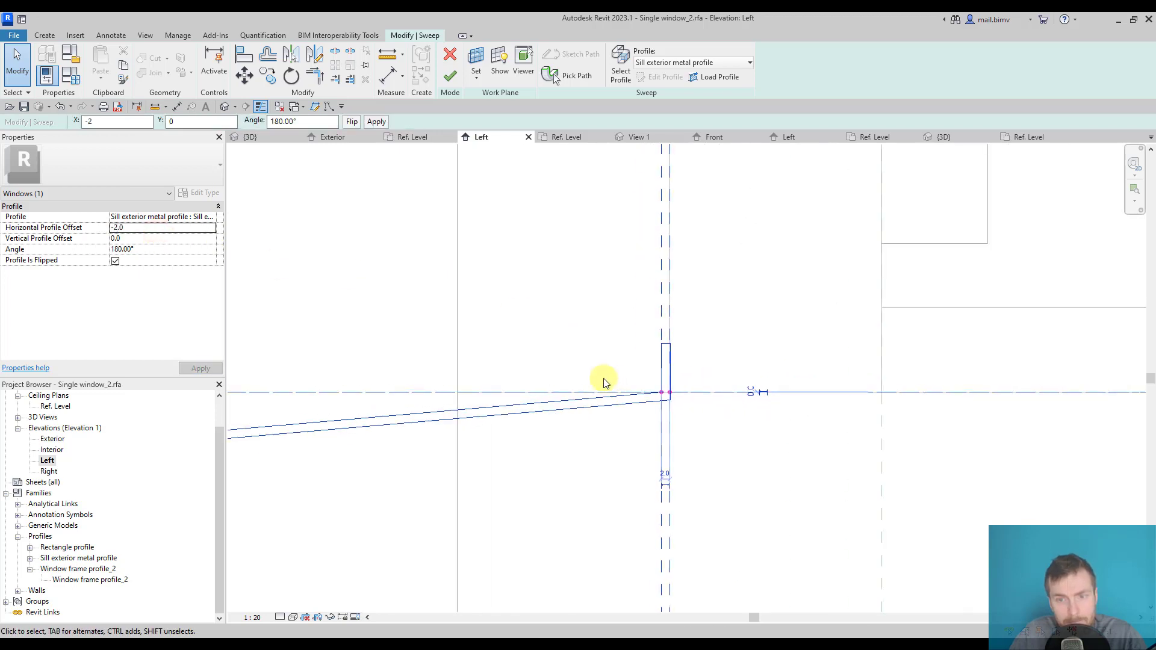
{"action": "scroll", "coordinate": [632, 384], "scroll_direction": "down", "scroll_amount": 1}
{"action": "left_click", "coordinate": [150, 239]}
{"action": "scroll", "coordinate": [522, 298], "scroll_direction": "up", "scroll_amount": 1}
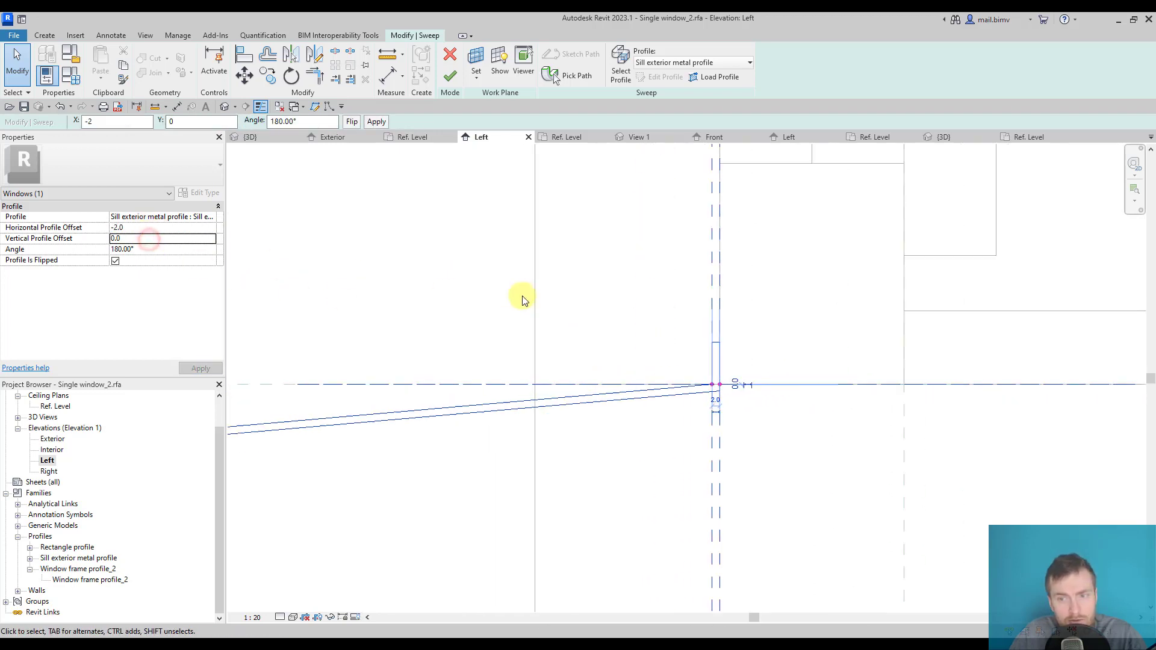
{"action": "scroll", "coordinate": [522, 298], "scroll_direction": "down", "scroll_amount": 1}
{"action": "scroll", "coordinate": [543, 433], "scroll_direction": "down", "scroll_amount": 1}
{"action": "scroll", "coordinate": [578, 425], "scroll_direction": "down", "scroll_amount": 1}
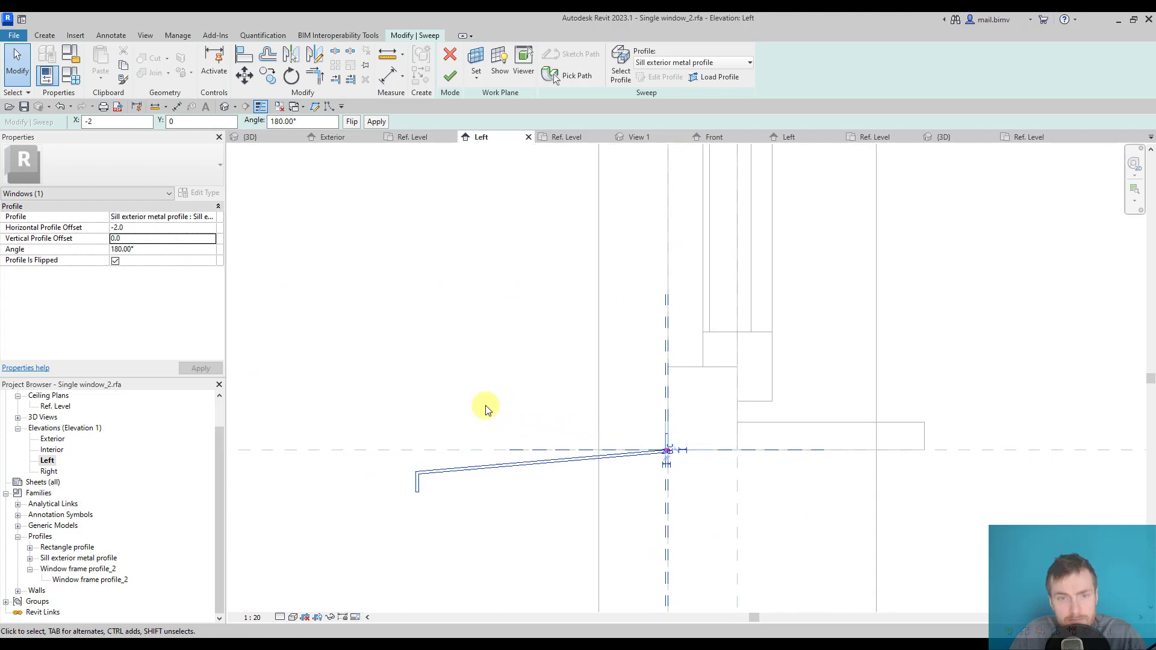
{"action": "left_click", "coordinate": [141, 239]}
{"action": "type", "text": "20"}
{"action": "key", "text": "Return"}
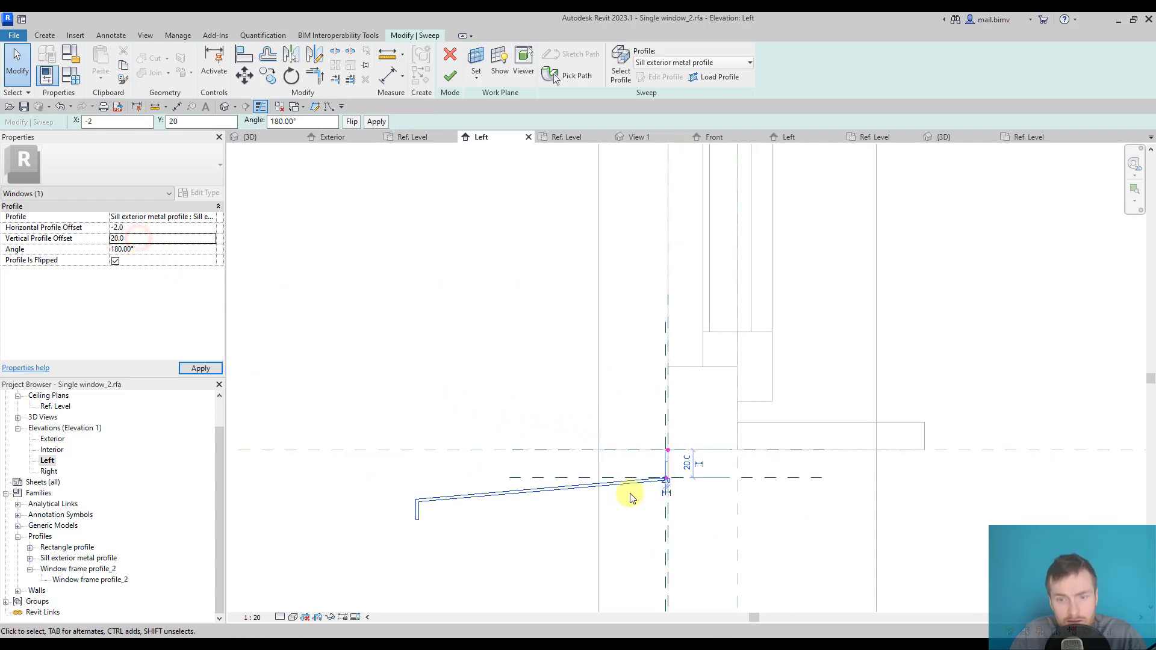
{"action": "left_click", "coordinate": [145, 238]}
{"action": "type", "text": "-20"}
{"action": "key", "text": "Return"}
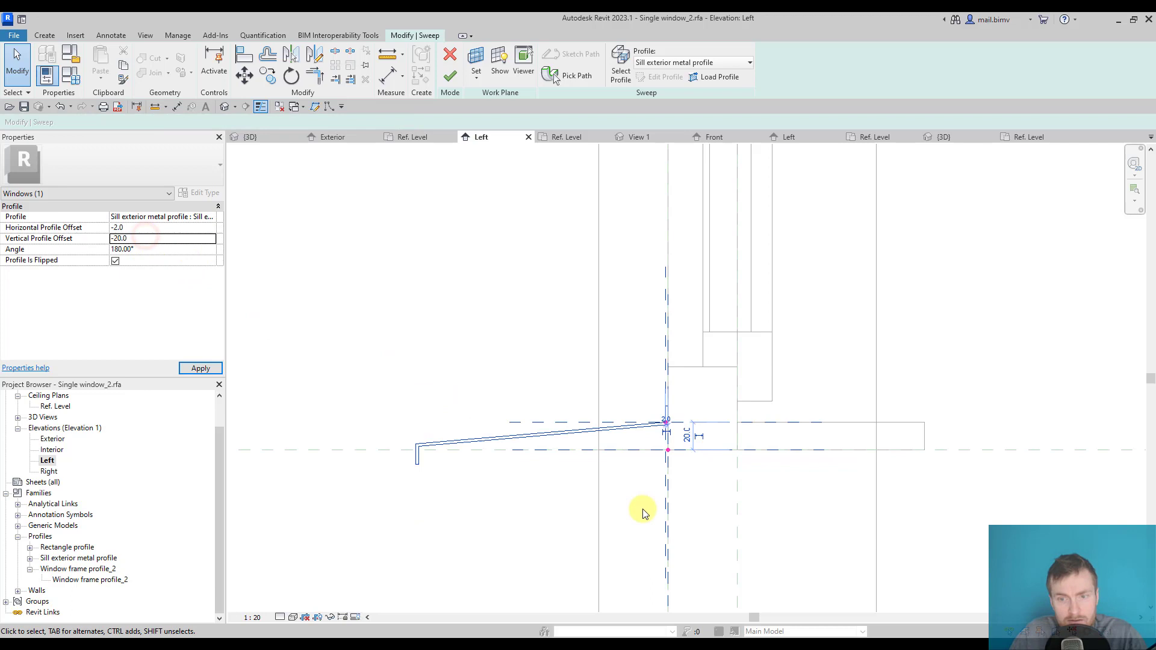
Set the vertical profile offset to -15, finish the sweep, and return to 3D
{"action": "left_click", "coordinate": [118, 239]}
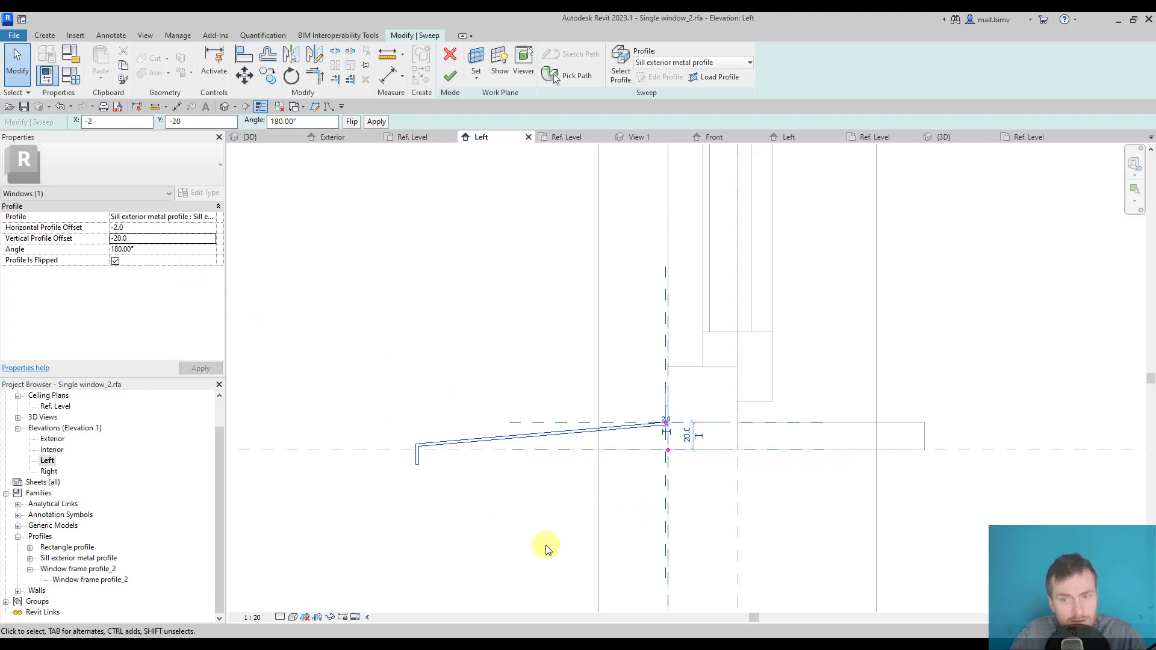
{"action": "left_click", "coordinate": [501, 514]}
{"action": "scroll", "coordinate": [501, 514], "scroll_direction": "down", "scroll_amount": 1}
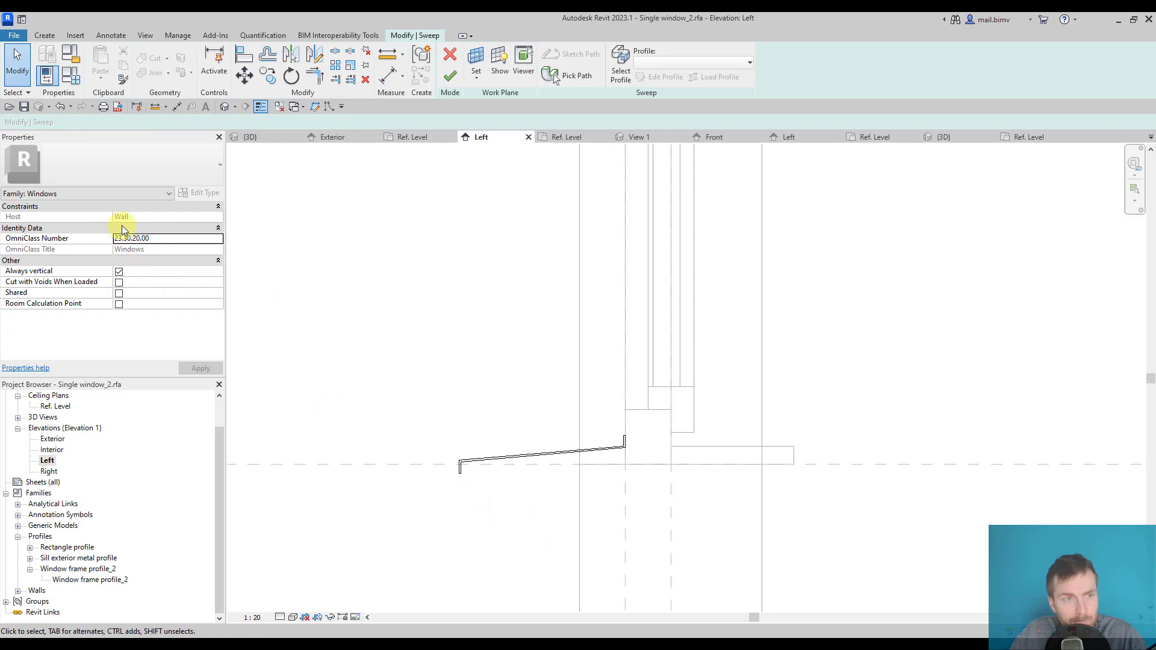
{"action": "left_click", "coordinate": [624, 447]}
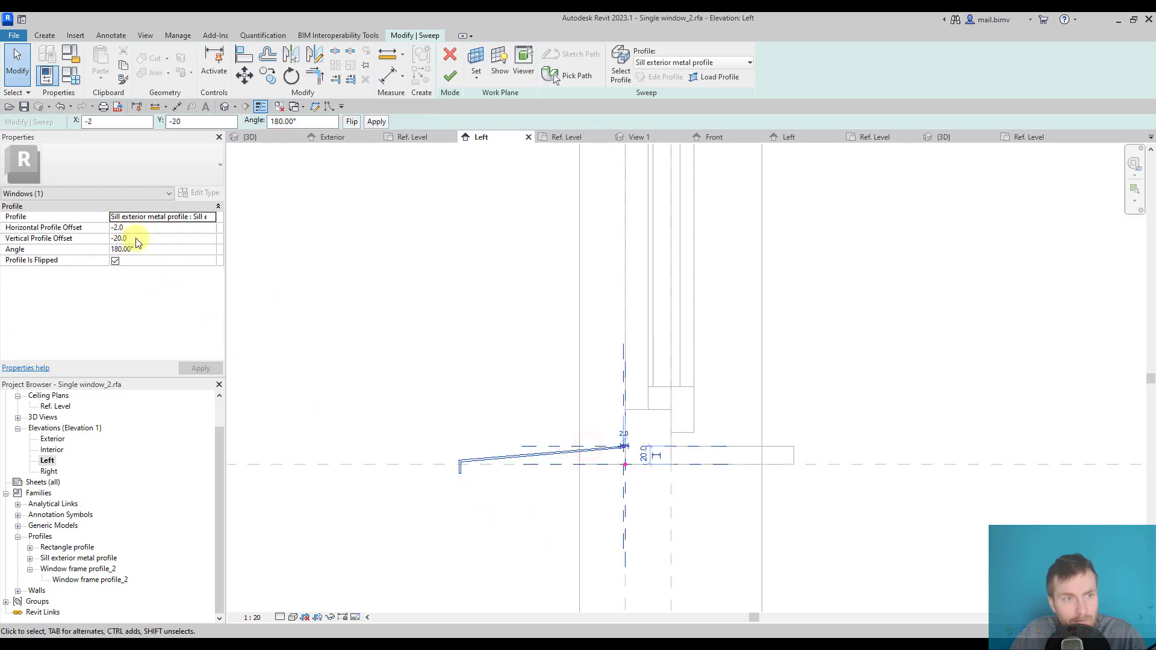
{"action": "left_click", "coordinate": [136, 238]}
{"action": "type", "text": "-15"}
{"action": "left_click", "coordinate": [537, 530]}
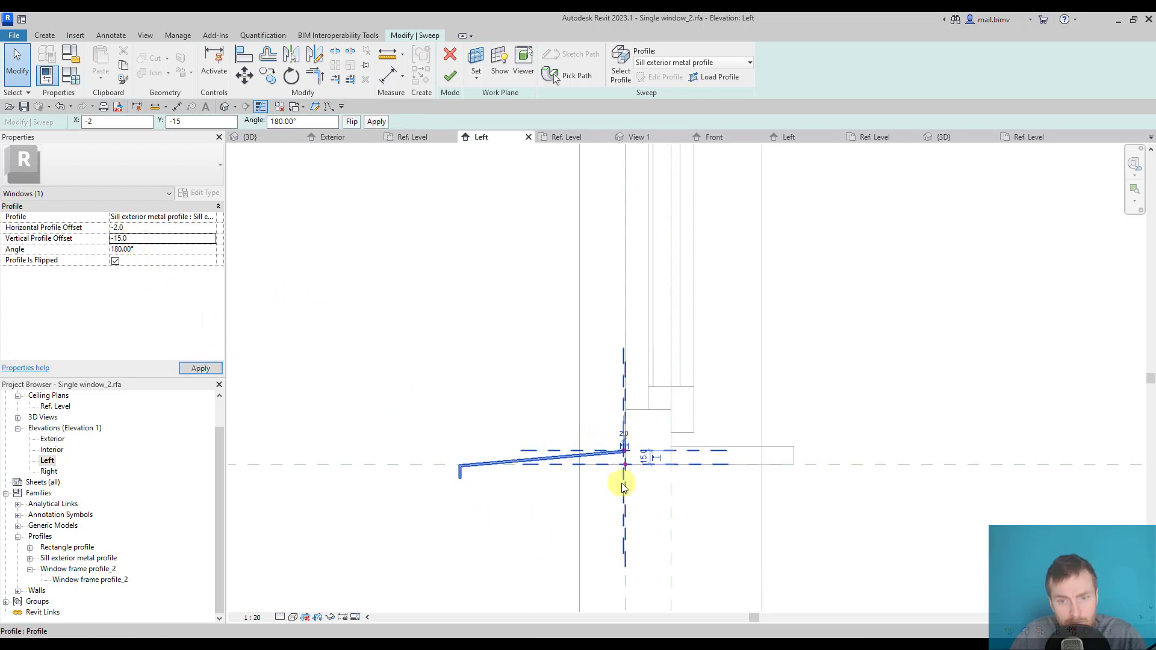
{"action": "left_click", "coordinate": [530, 517]}
{"action": "left_click", "coordinate": [450, 77]}
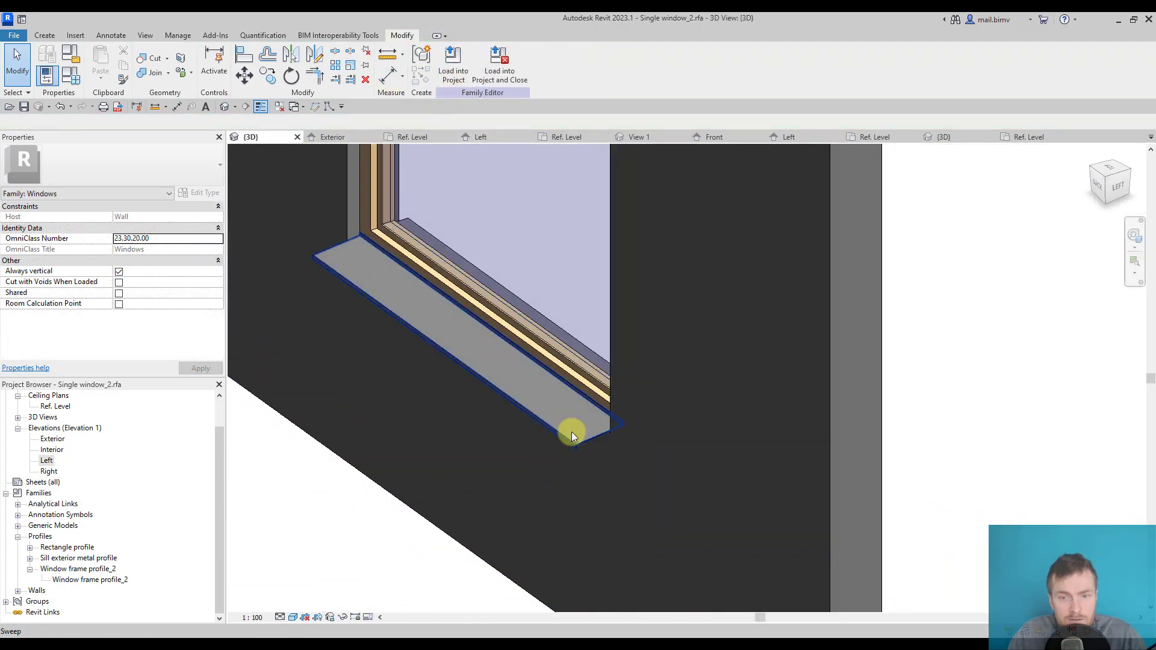
Open the type properties of the Sill exterior metal profile
{"action": "left_click", "coordinate": [572, 432]}
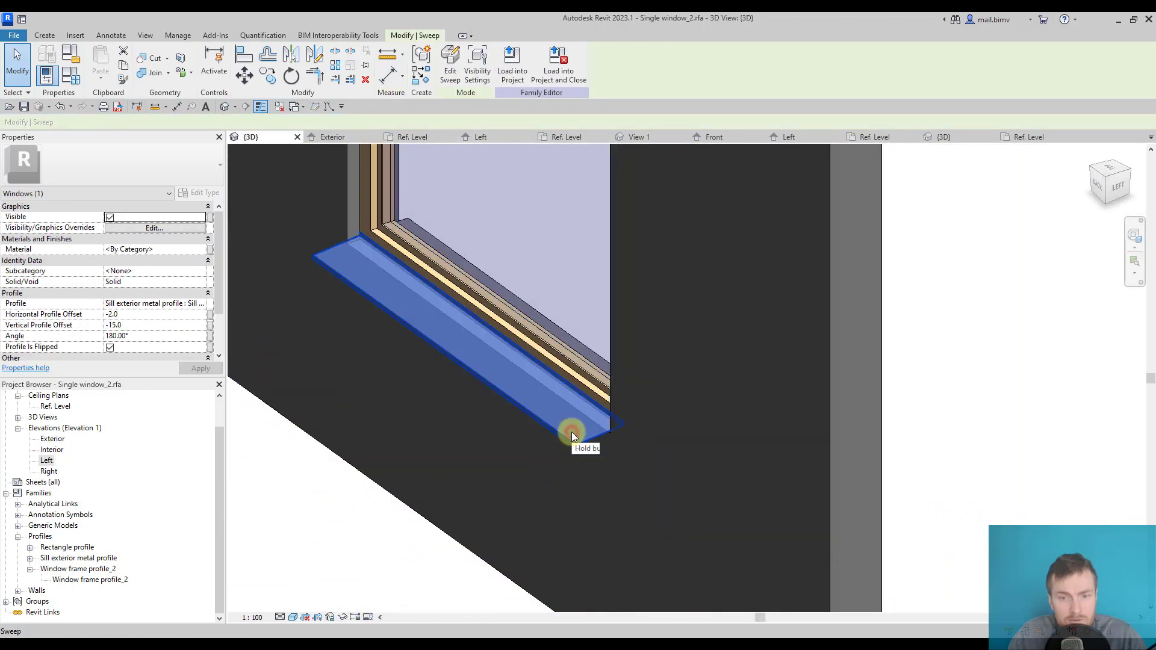
{"action": "left_click", "coordinate": [62, 558]}
{"action": "right_click", "coordinate": [62, 558]}
{"action": "left_click", "coordinate": [30, 558]}
{"action": "left_click", "coordinate": [82, 569]}
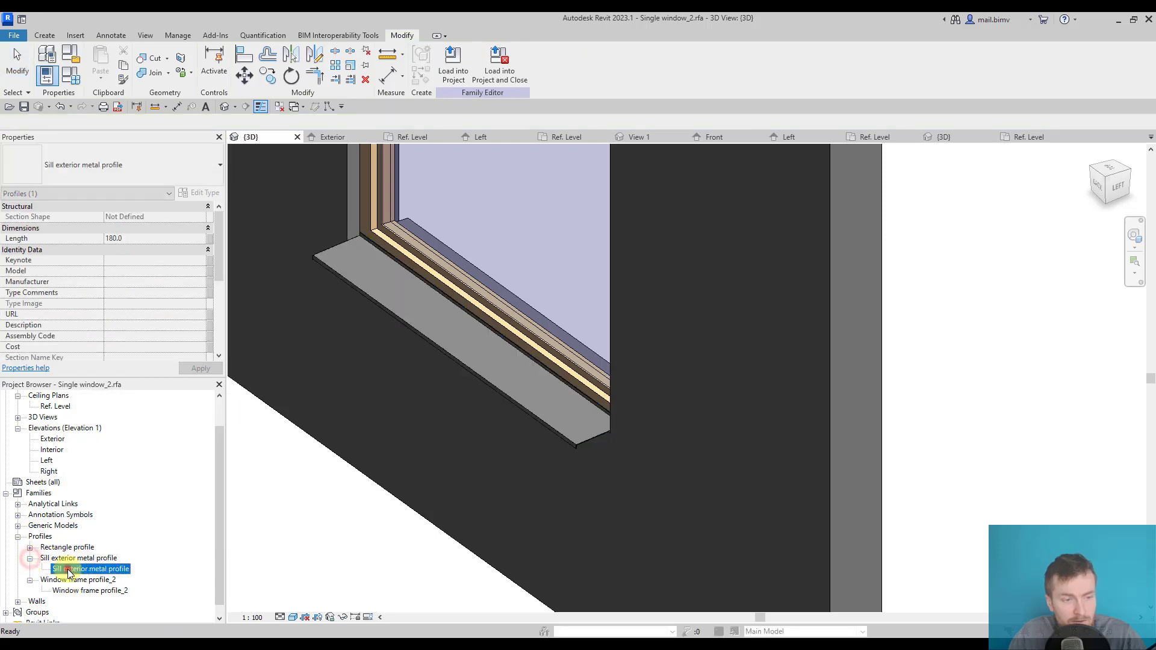
{"action": "double_click", "coordinate": [68, 569]}
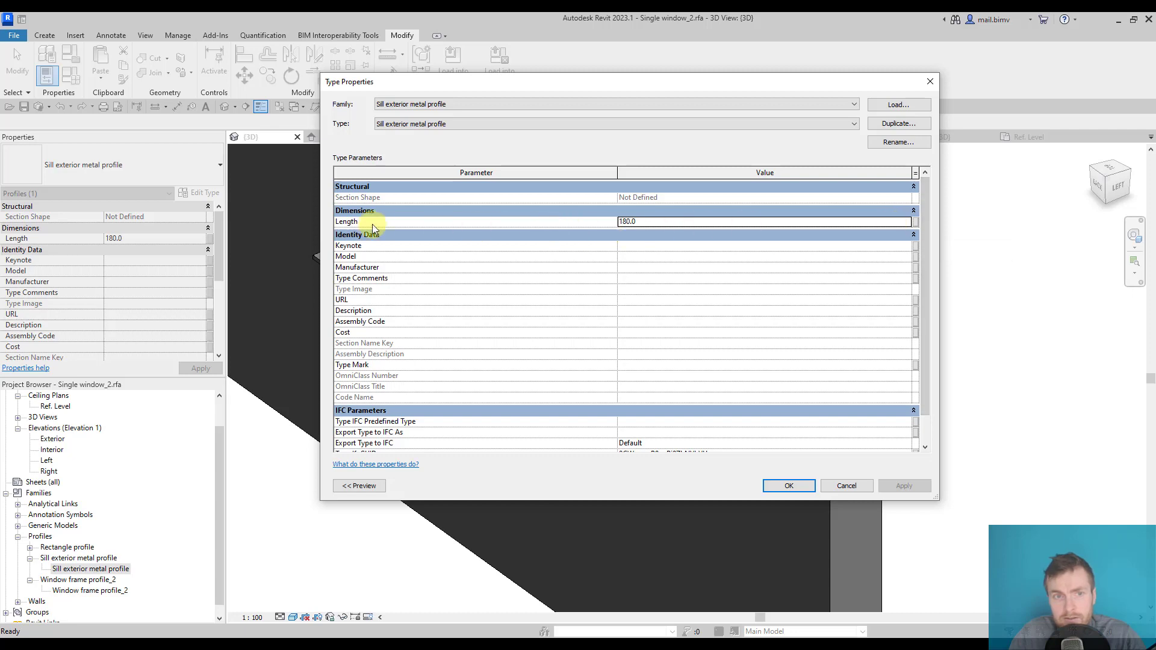
Link the profile Length to a new parameter 'Sill exterior length', grouped under Other
{"action": "left_click", "coordinate": [914, 222]}
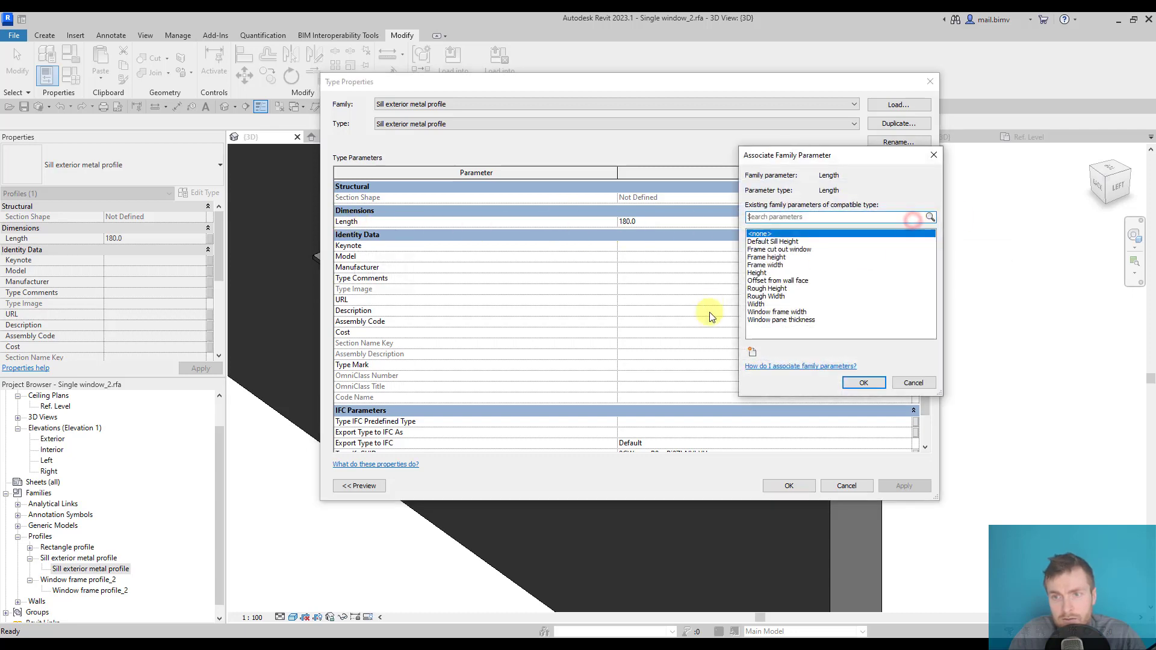
{"action": "left_click", "coordinate": [751, 355]}
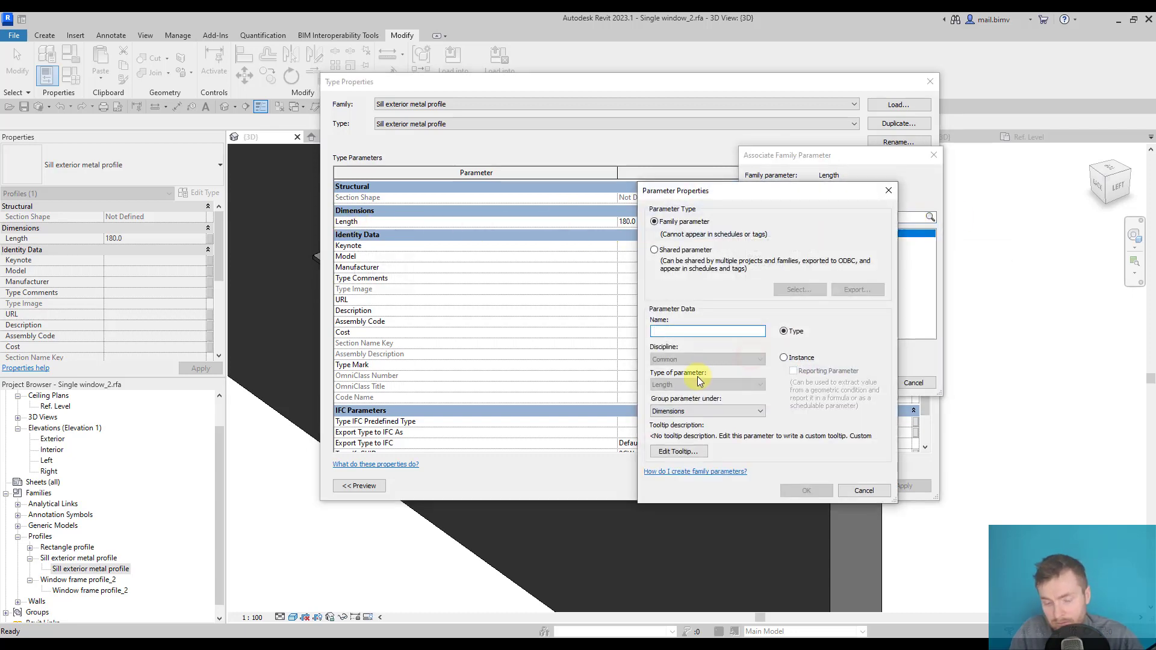
{"action": "type", "text": "Sill exterior l"}
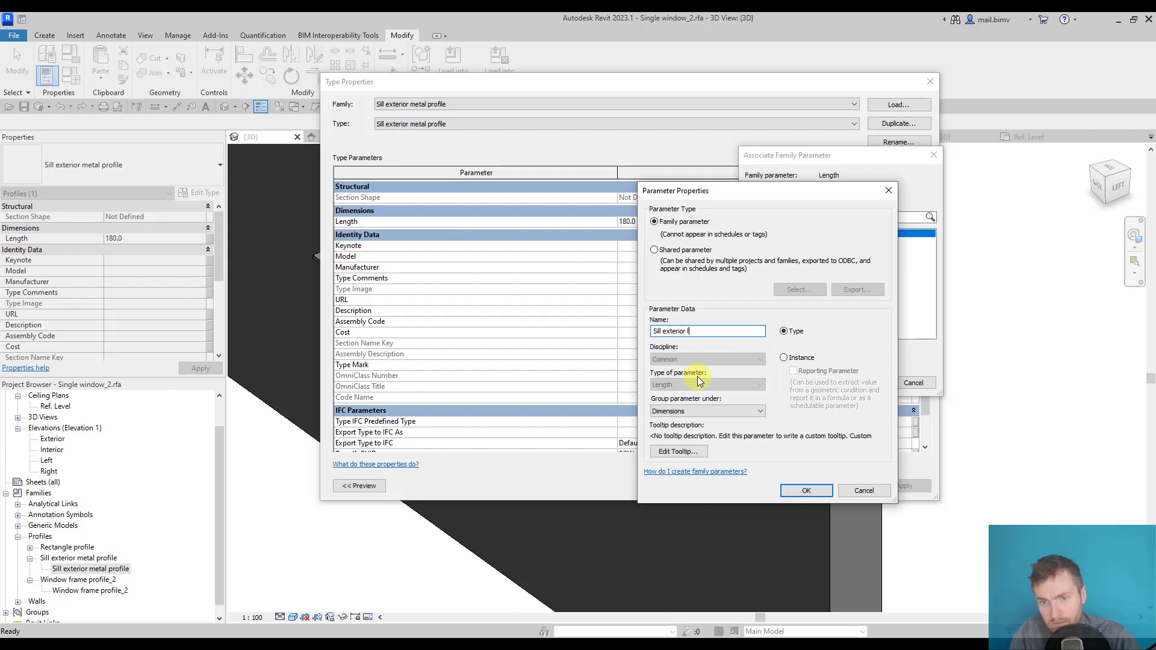
{"action": "type", "text": "th"}
{"action": "left_click", "coordinate": [709, 411]}
{"action": "left_click", "coordinate": [709, 421]}
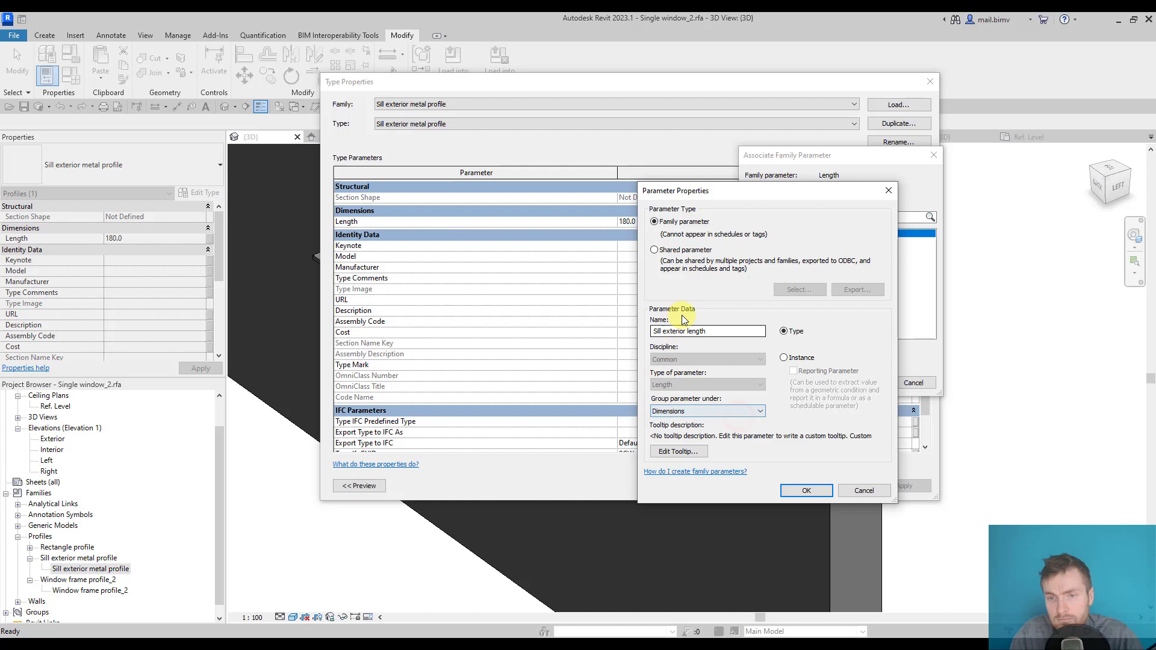
{"action": "left_click", "coordinate": [693, 412]}
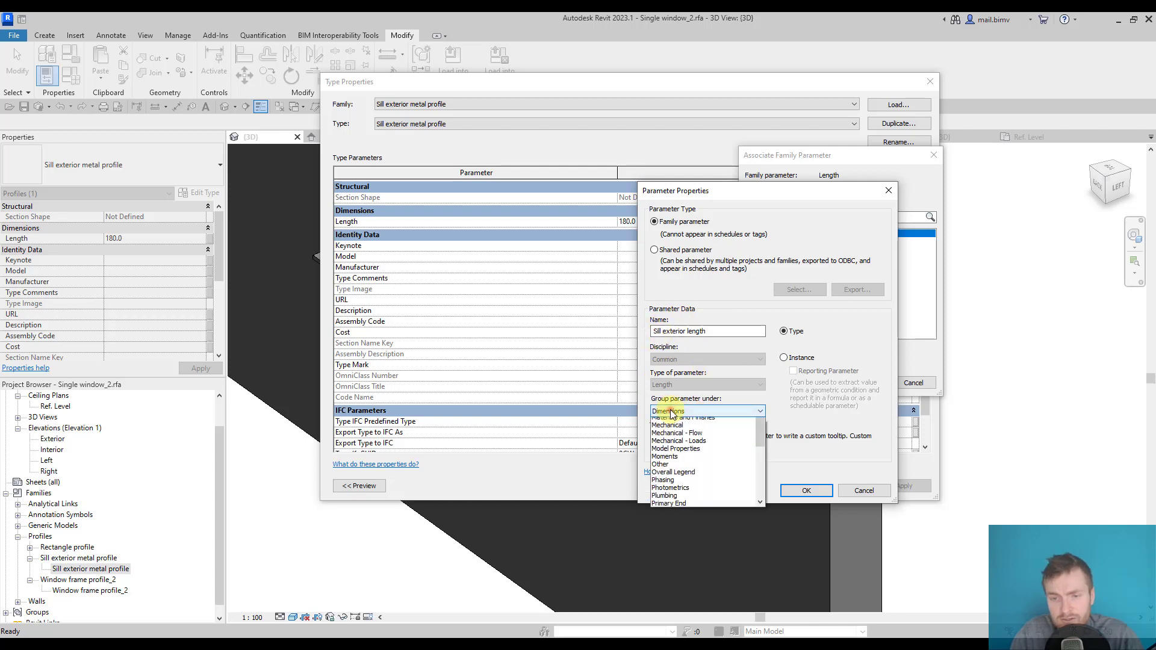
{"action": "scroll", "coordinate": [684, 507], "scroll_direction": "down", "scroll_amount": 3}
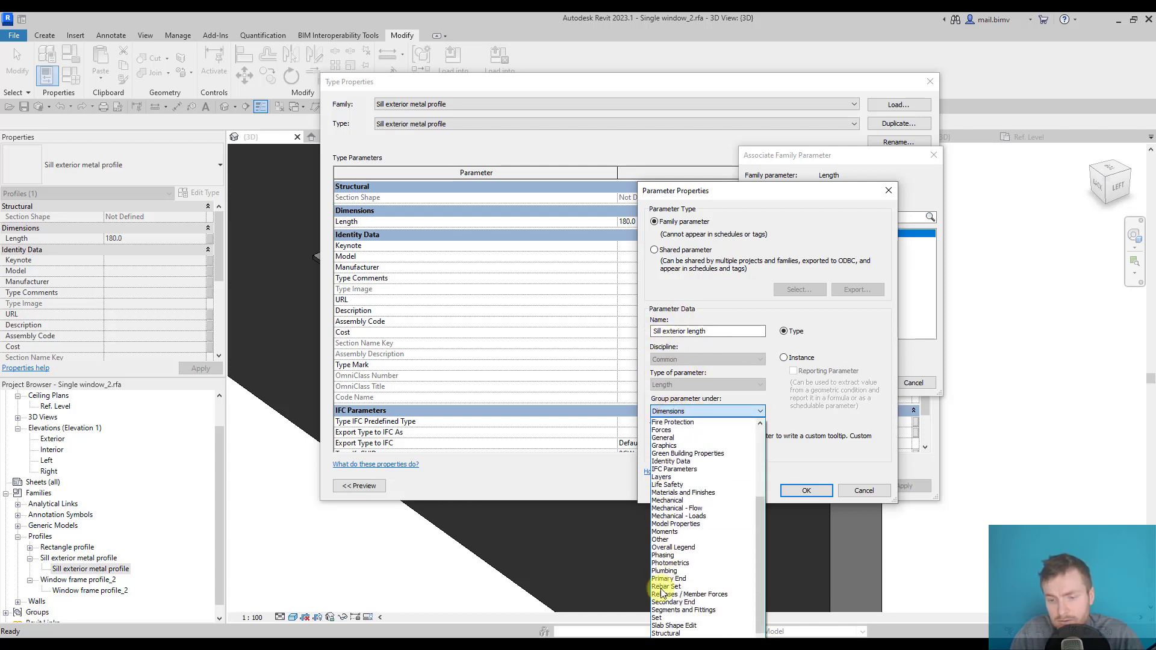
{"action": "left_click", "coordinate": [666, 540]}
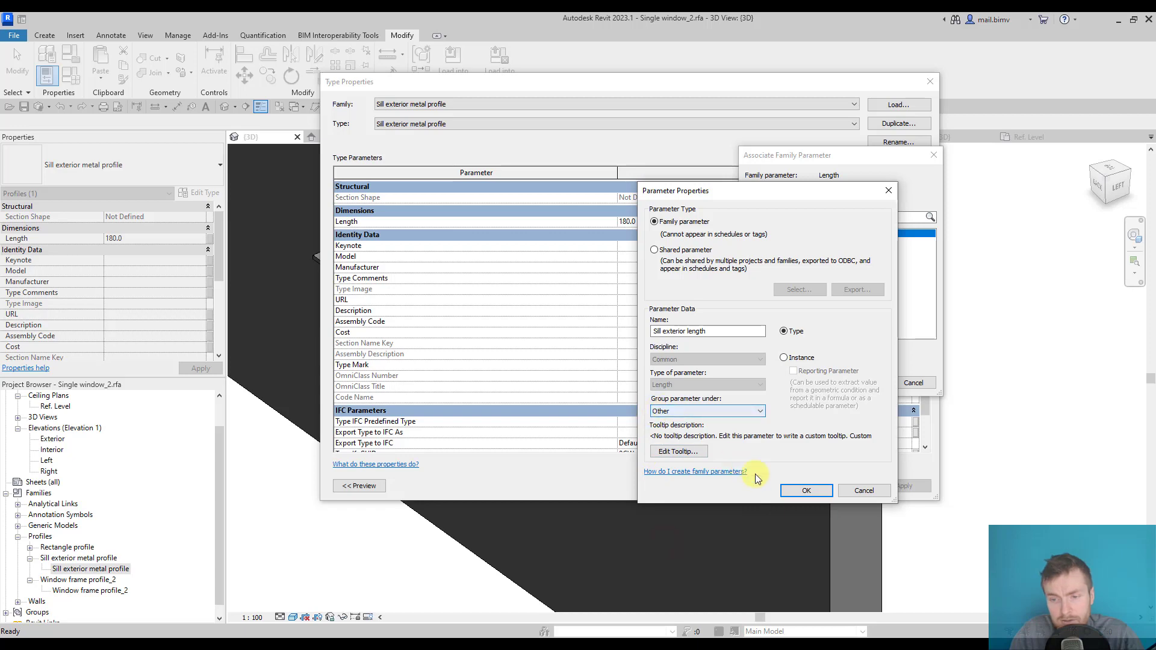
{"action": "left_click", "coordinate": [802, 490]}
{"action": "left_click", "coordinate": [839, 389]}
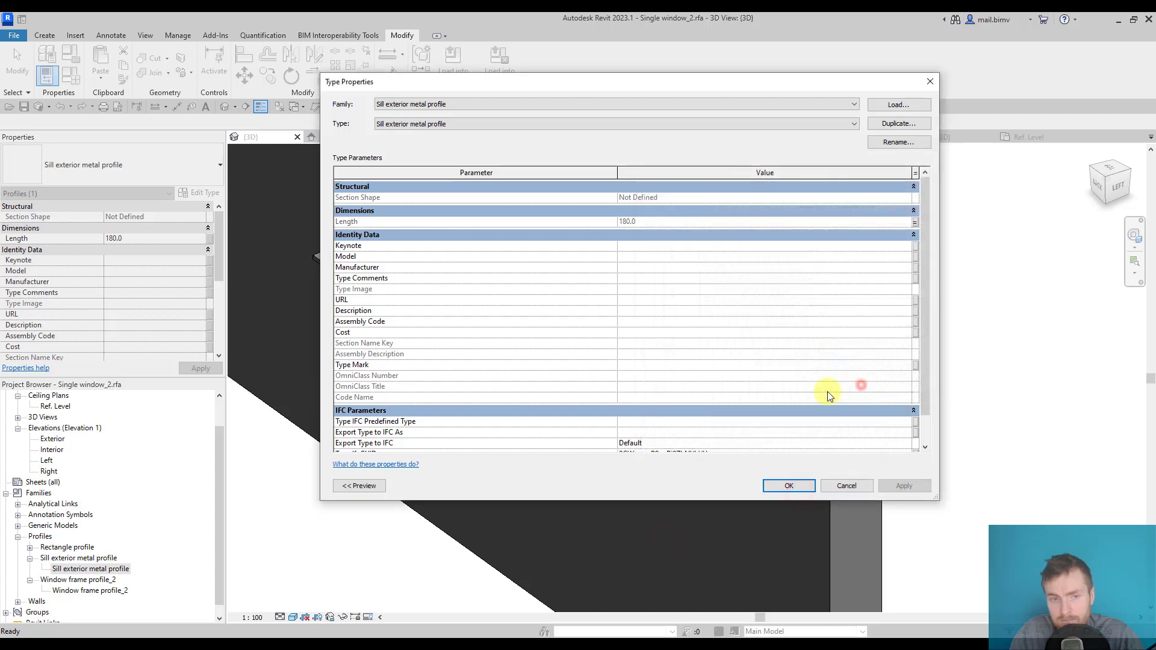
In Family Types, give Sill exterior length the formula 'Offset from wall face + 50 mm'
{"action": "left_click", "coordinate": [789, 486]}
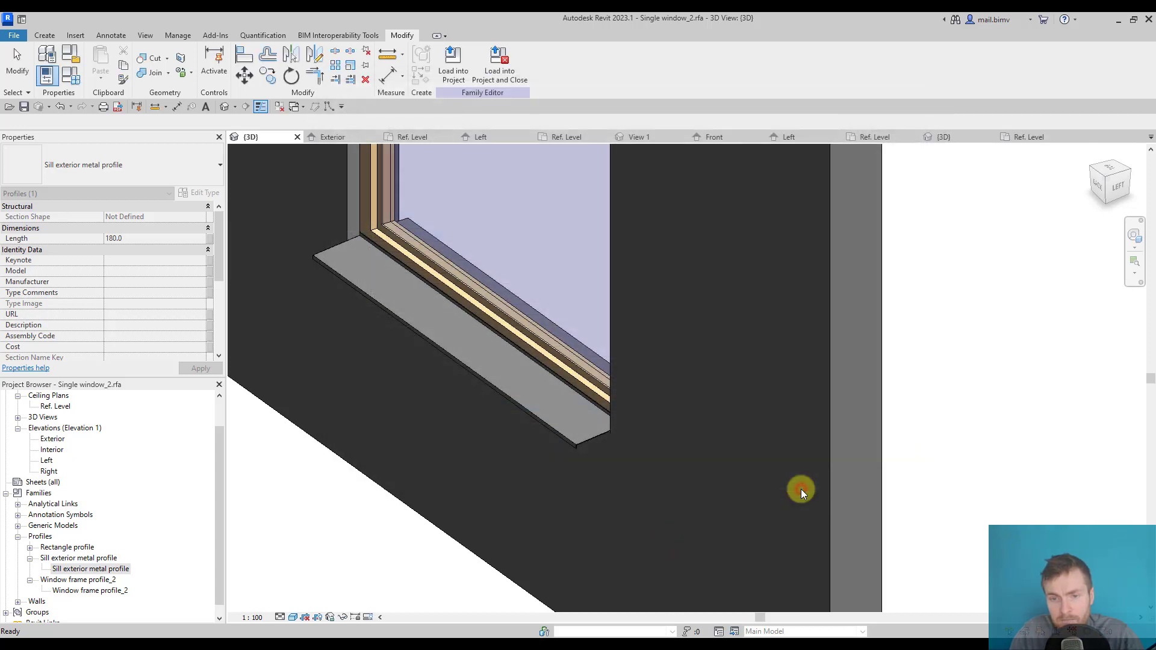
{"action": "left_click", "coordinate": [69, 77]}
{"action": "scroll", "coordinate": [795, 407], "scroll_direction": "down", "scroll_amount": 3}
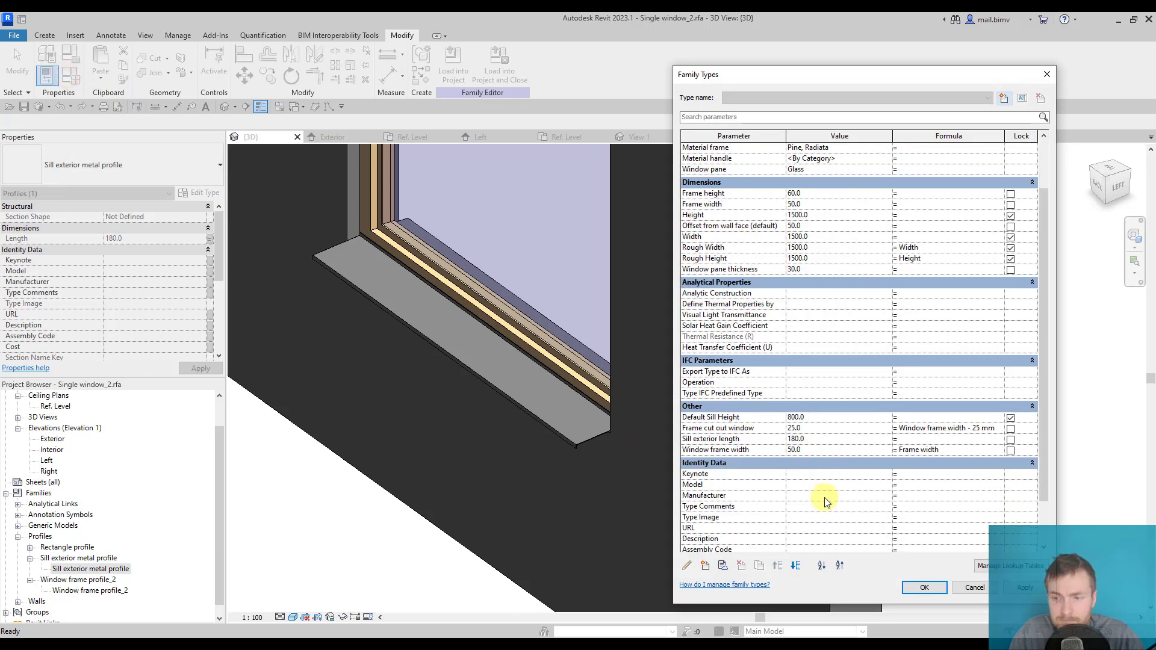
{"action": "scroll", "coordinate": [825, 498], "scroll_direction": "down", "scroll_amount": 1}
{"action": "left_click", "coordinate": [939, 407]}
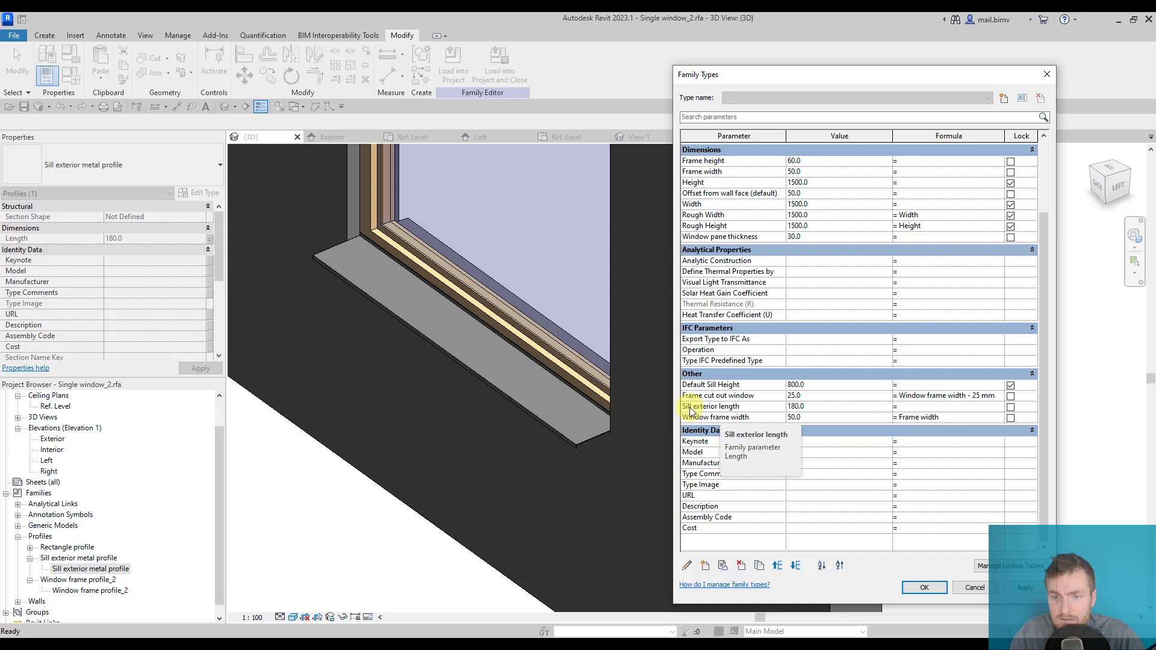
{"action": "scroll", "coordinate": [787, 339], "scroll_direction": "up", "scroll_amount": 1}
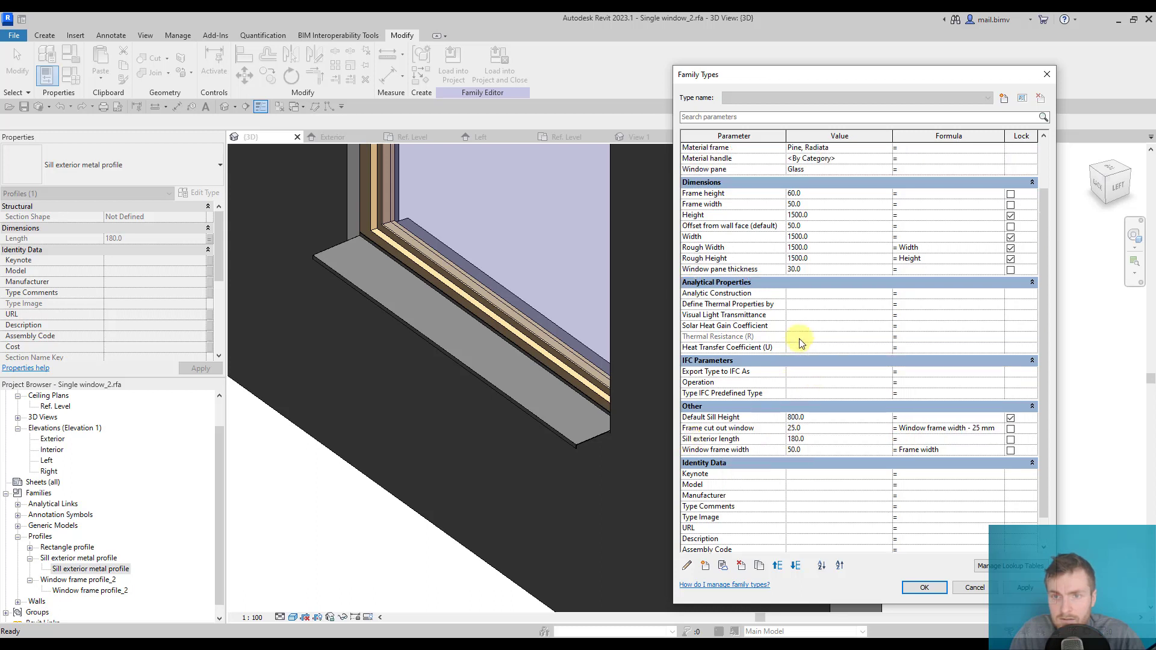
{"action": "left_click", "coordinate": [695, 226]}
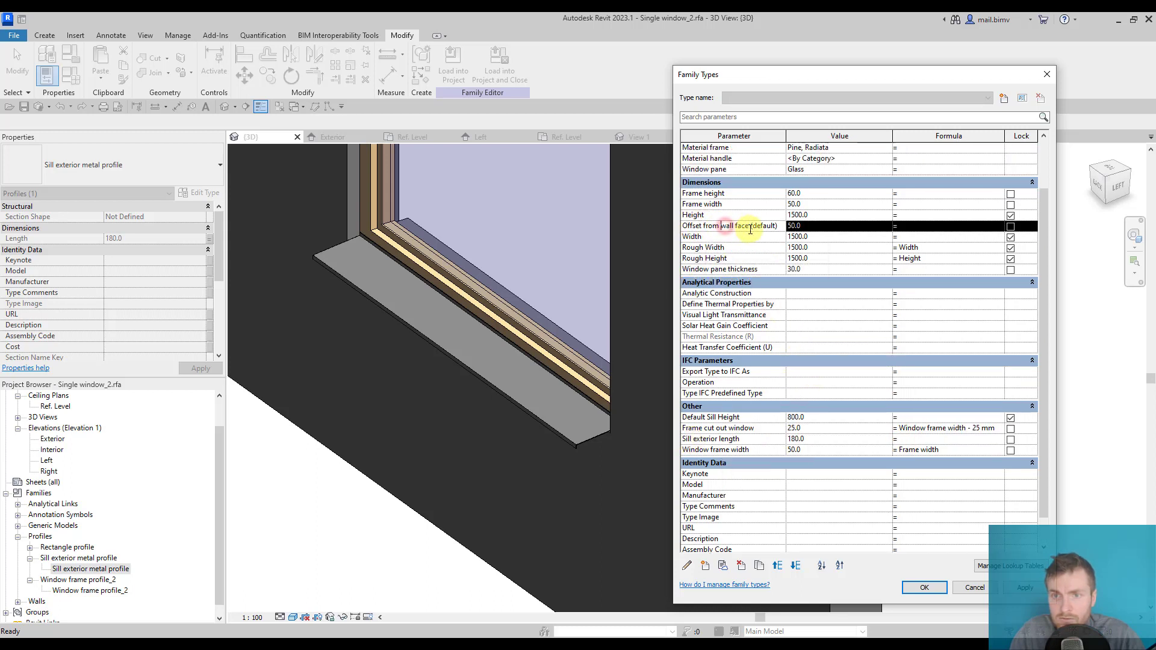
{"action": "left_click_drag", "start_coordinate": [748, 226], "coordinate": [663, 228]}
{"action": "key", "text": "ctrl+c"}
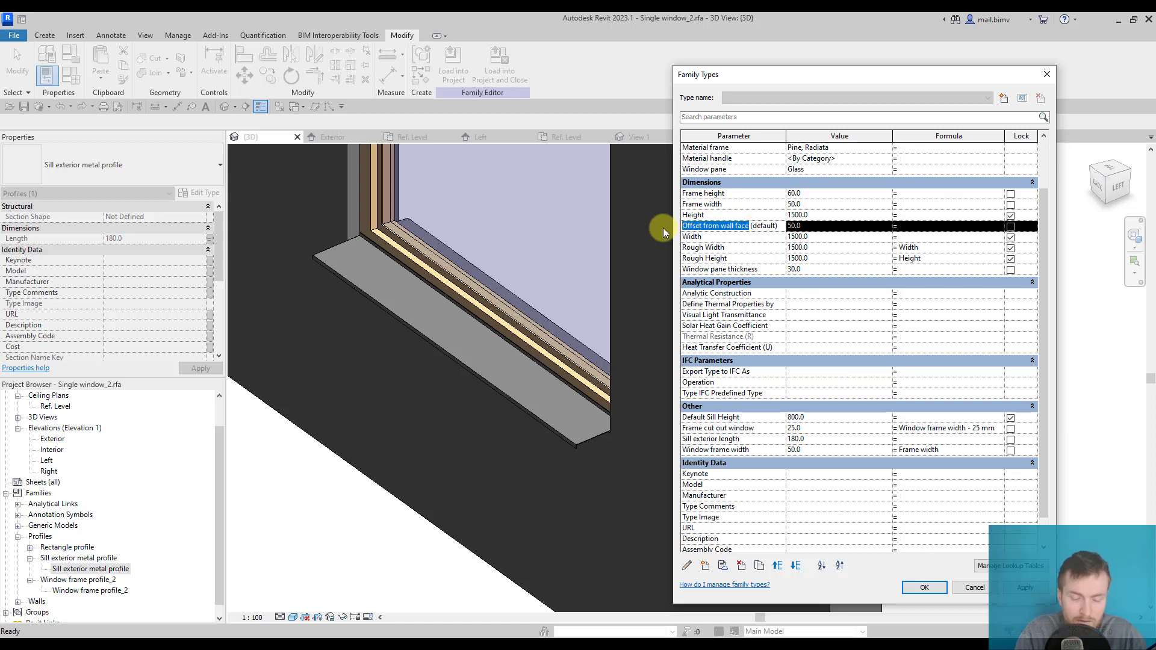
{"action": "left_click", "coordinate": [910, 440]}
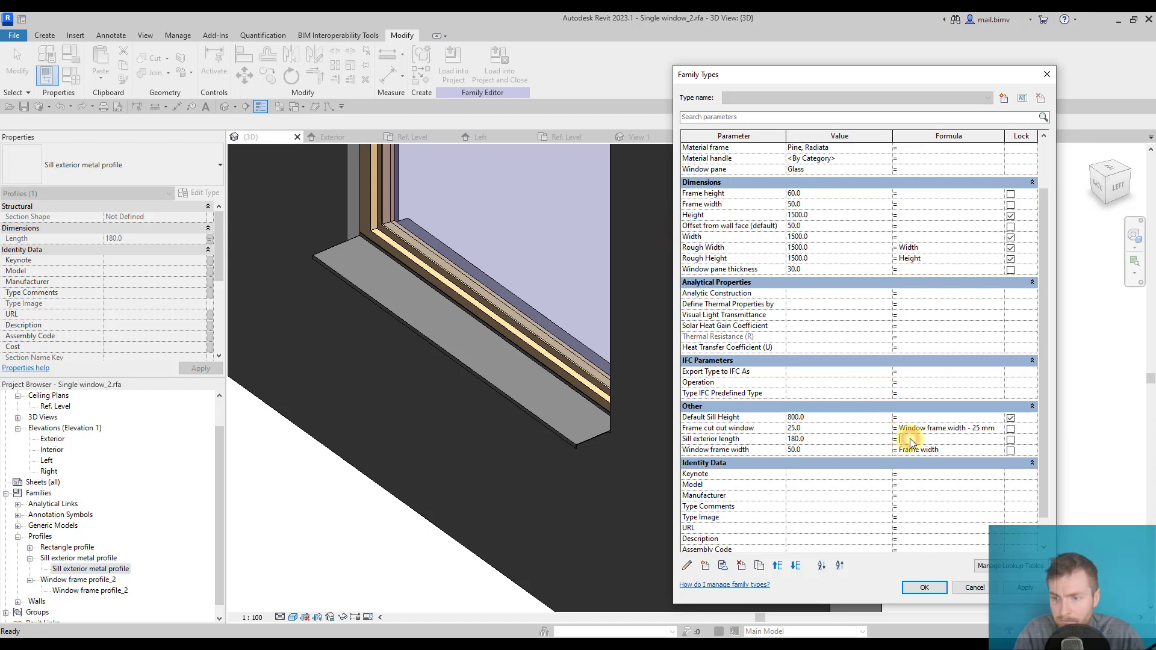
{"action": "key", "text": "ctrl+v"}
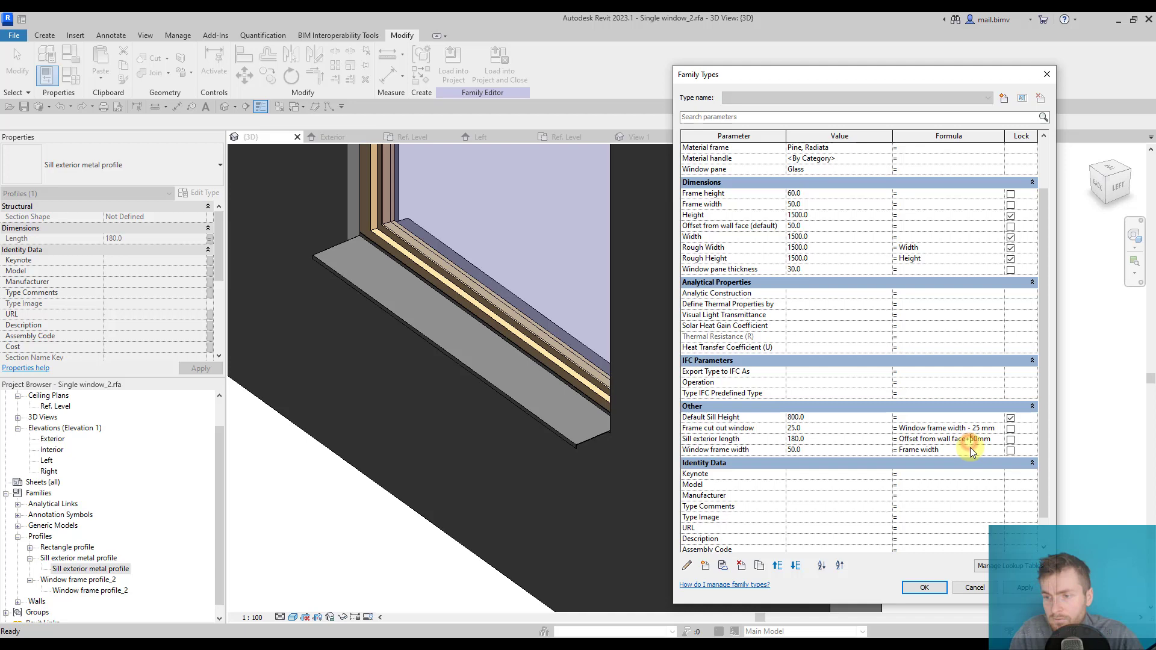
{"action": "key", "text": "Return"}
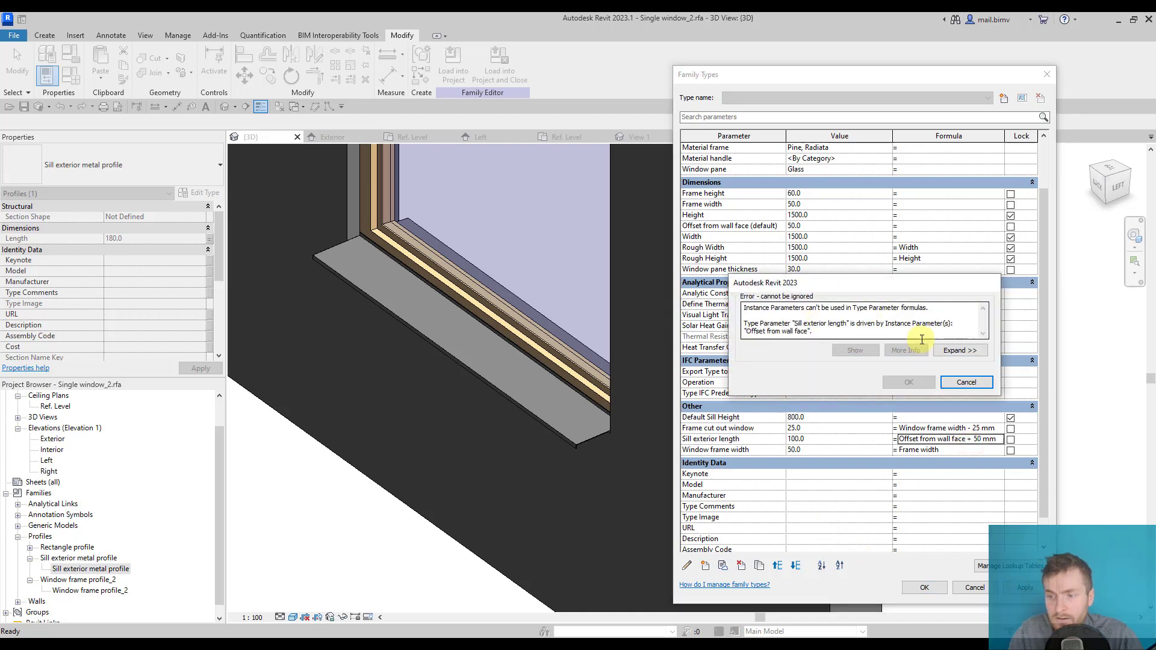
Move aside, read, and cancel the instance-parameter formula error
{"action": "left_click_drag", "start_coordinate": [818, 283], "coordinate": [516, 274]}
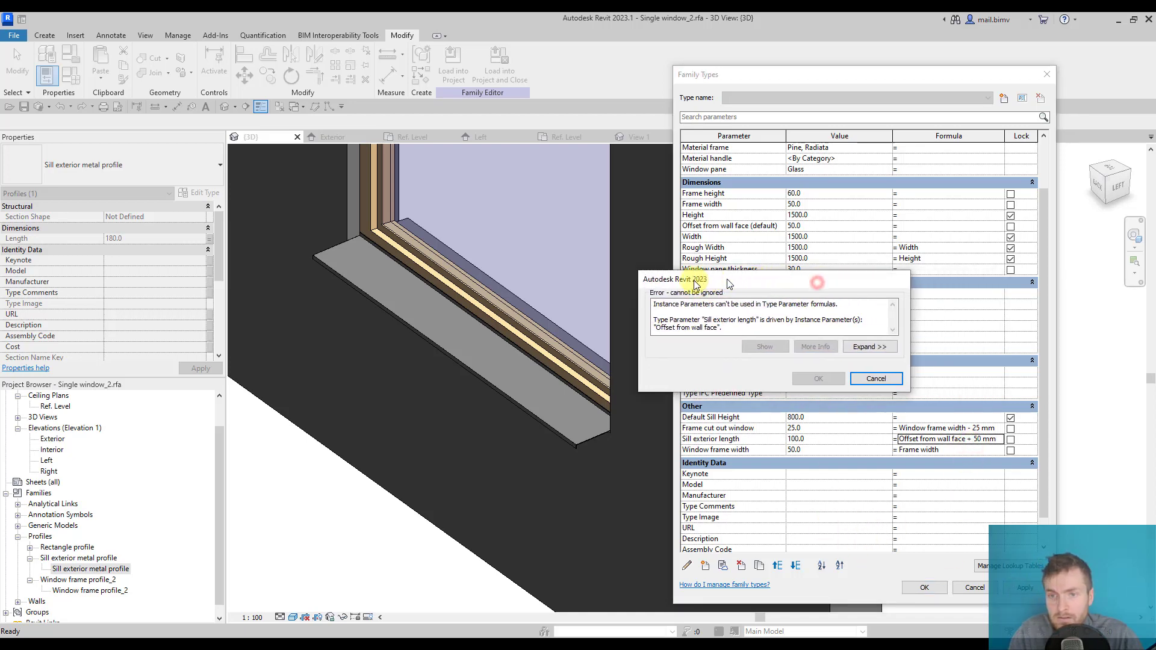
{"action": "left_click_drag", "start_coordinate": [442, 300], "coordinate": [618, 302]}
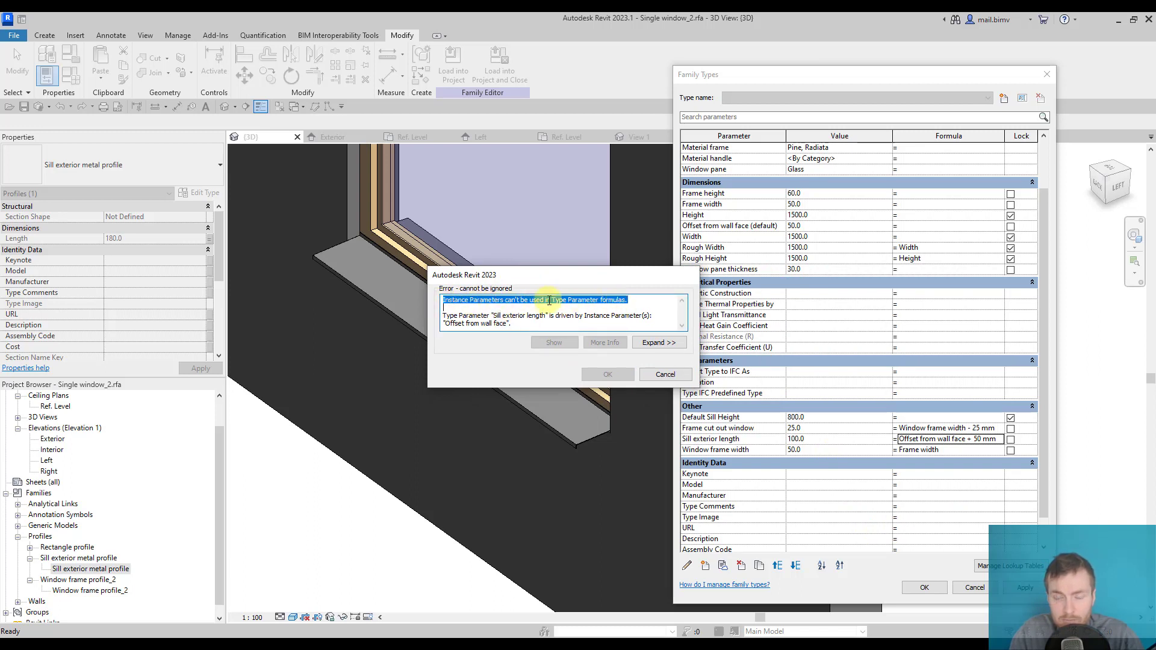
{"action": "left_click", "coordinate": [665, 374]}
Inspect the Sill exterior length formula and the Offset from wall face name
{"action": "left_click", "coordinate": [710, 439]}
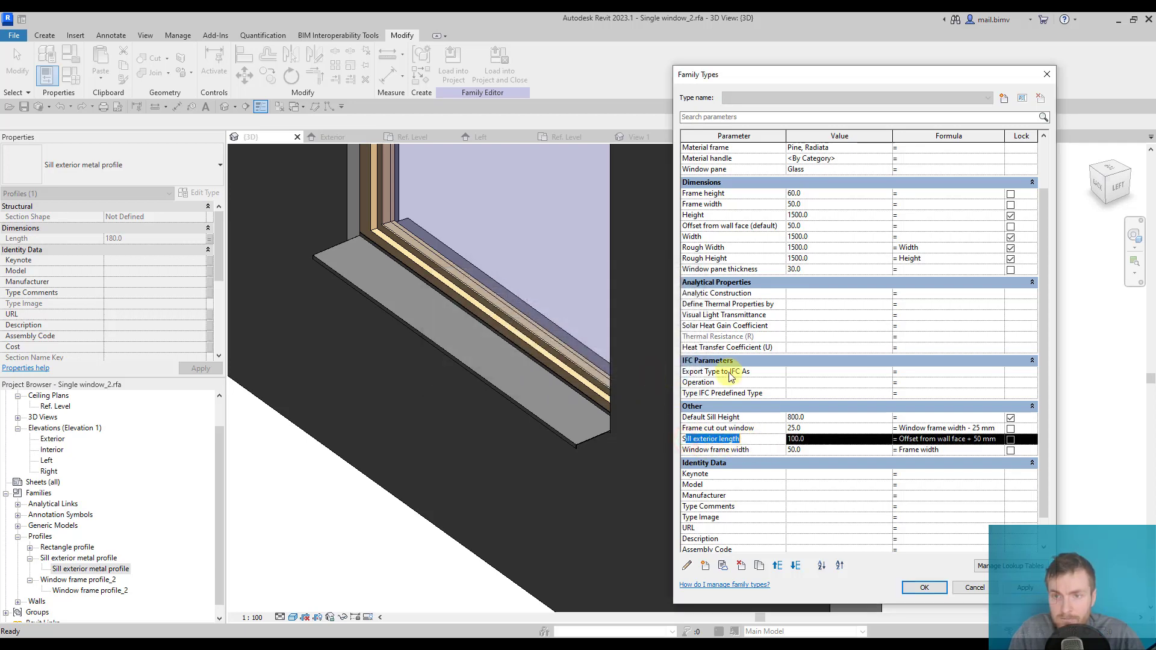
{"action": "left_click_drag", "start_coordinate": [900, 440], "coordinate": [962, 442]}
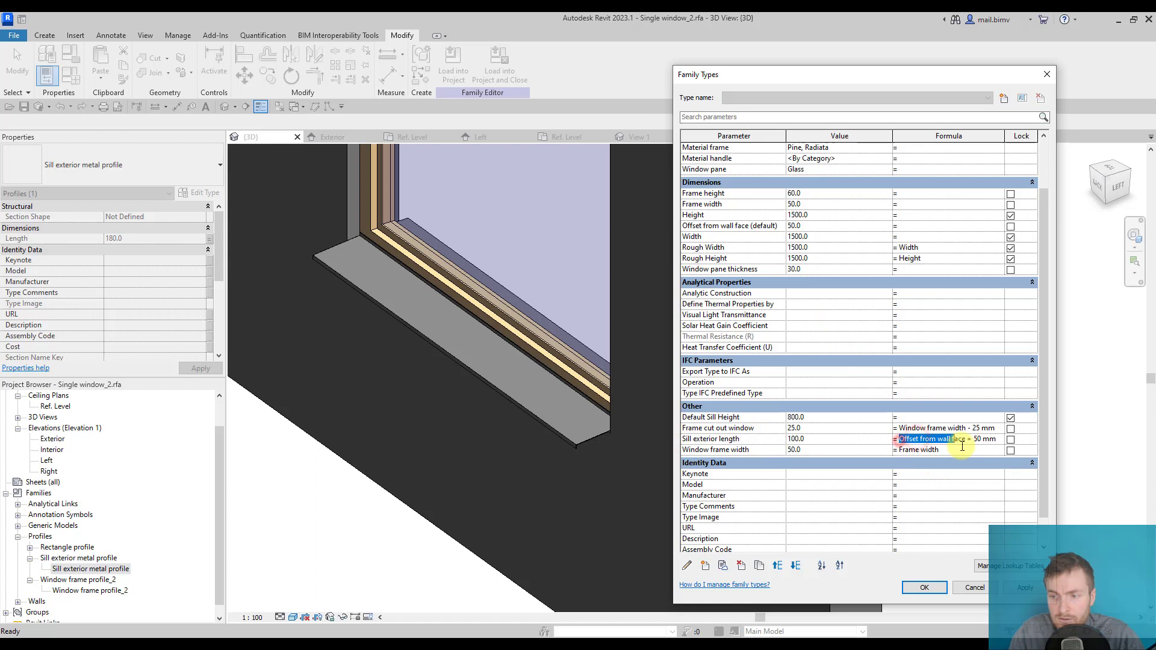
{"action": "left_click", "coordinate": [764, 226]}
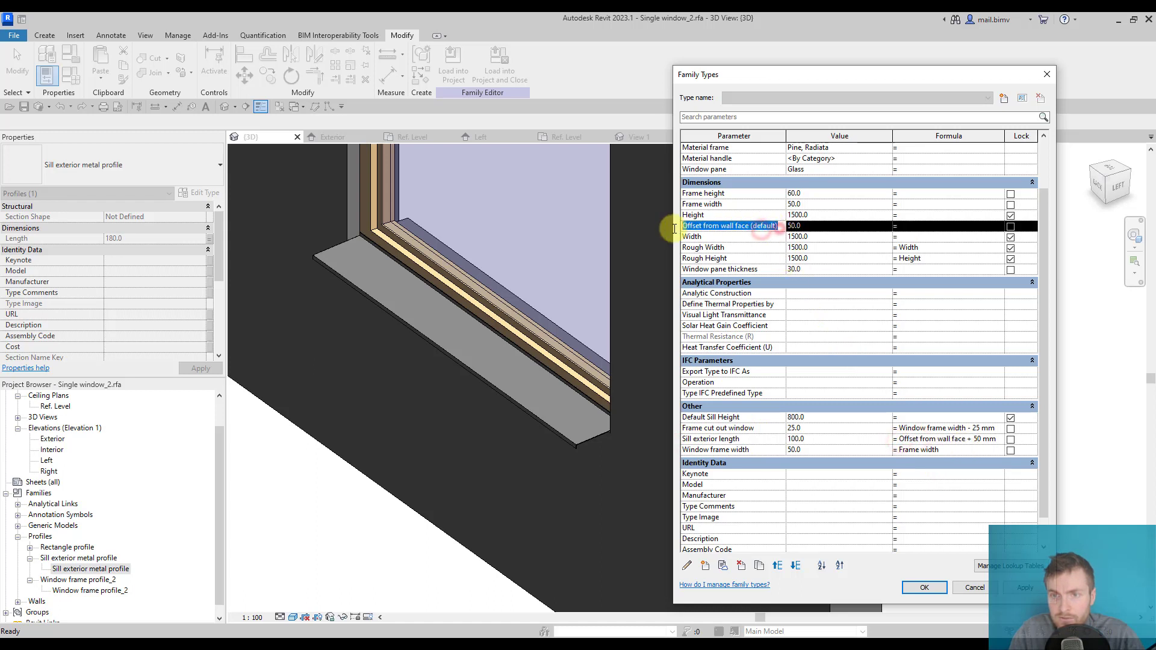
{"action": "double_click", "coordinate": [763, 225]}
{"action": "left_click", "coordinate": [905, 440]}
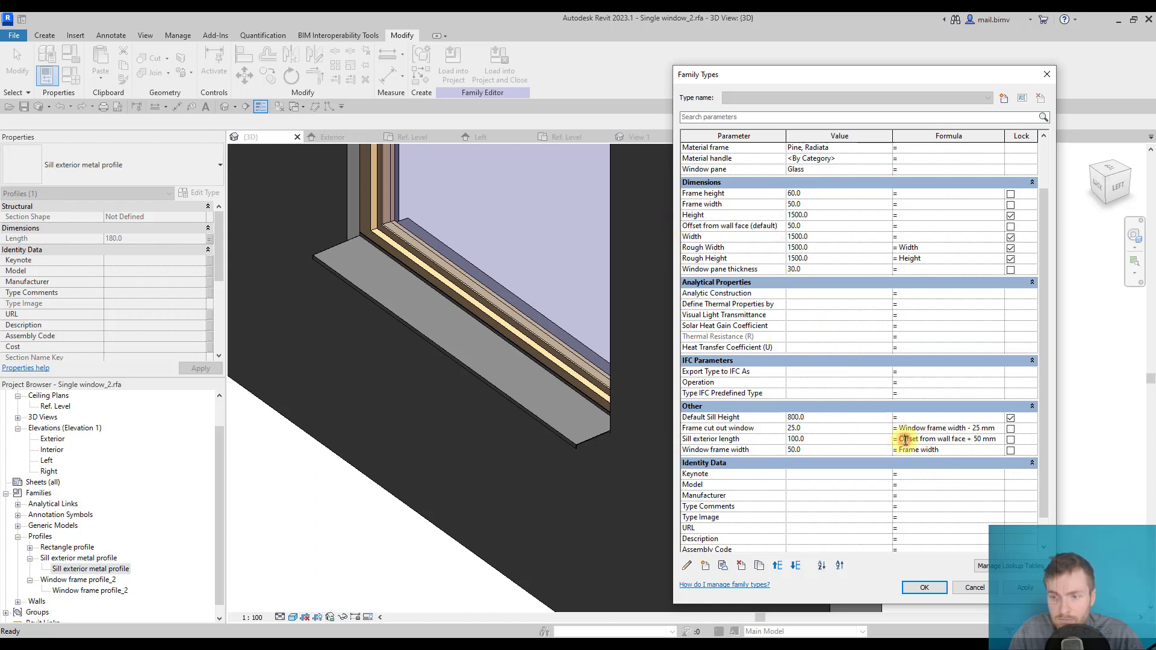
{"action": "left_click_drag", "start_coordinate": [900, 440], "coordinate": [995, 442]}
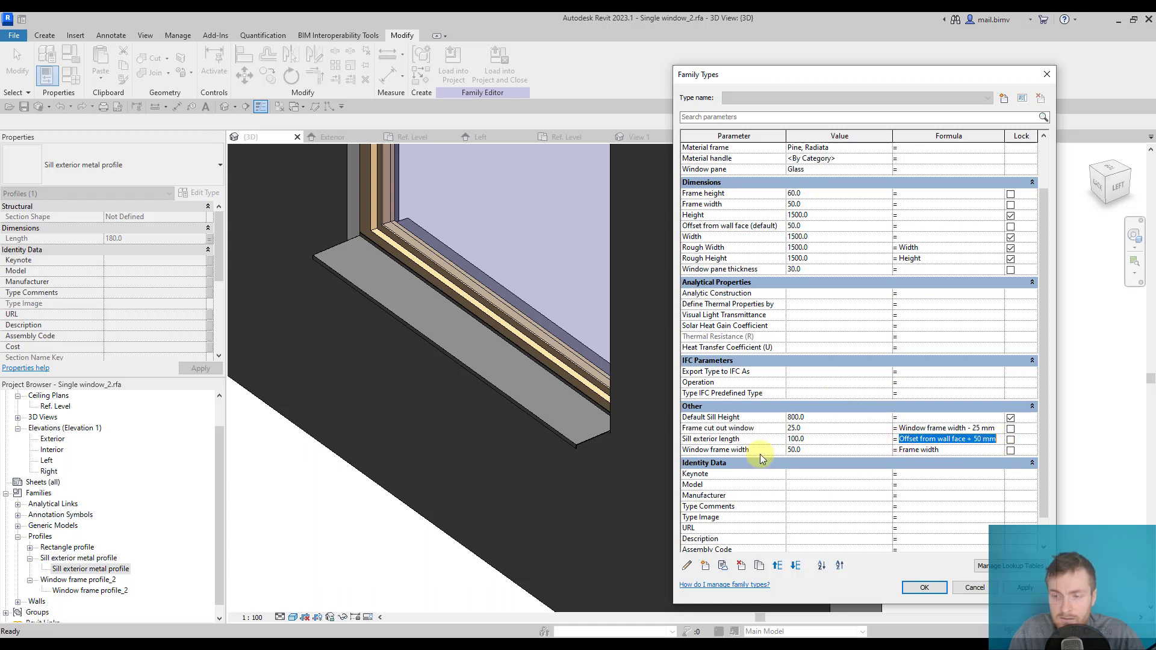
{"action": "left_click", "coordinate": [896, 440]}
{"action": "left_click", "coordinate": [699, 440]}
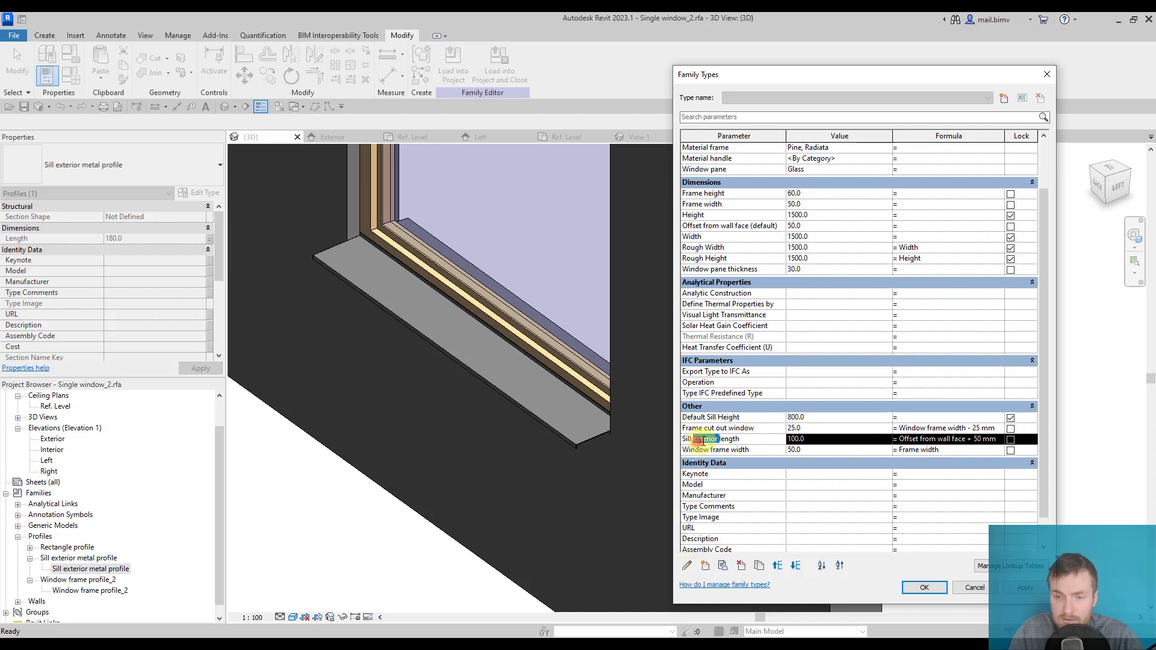
Change Sill exterior length to an instance parameter and apply the Family Types changes
{"action": "left_click", "coordinate": [687, 566]}
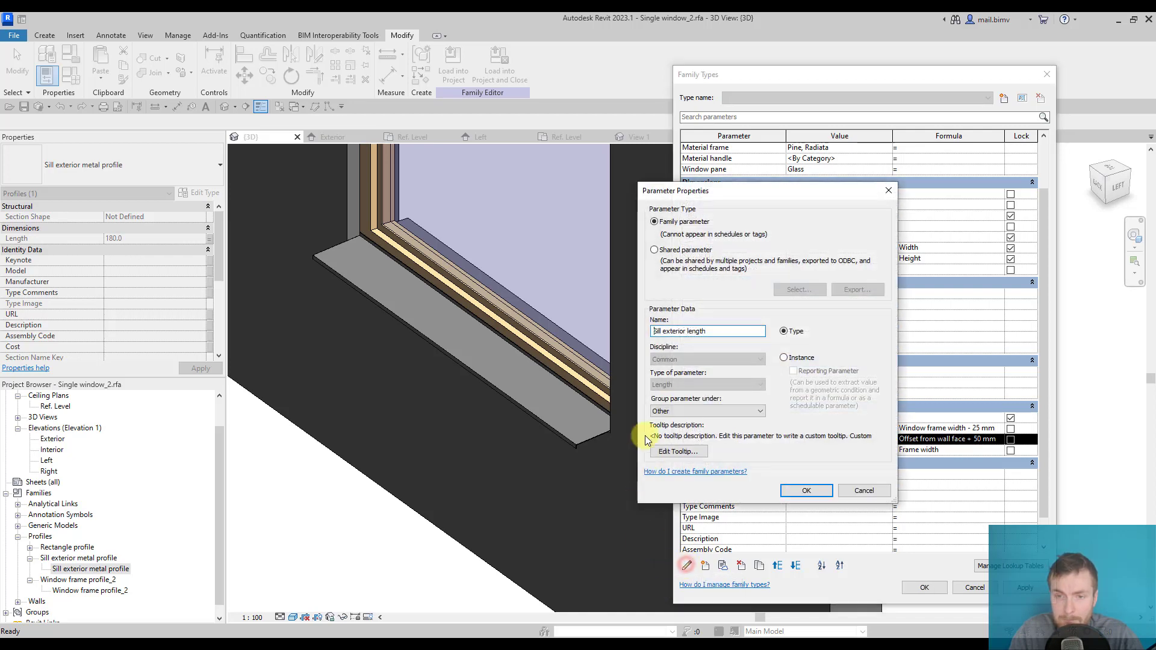
{"action": "left_click", "coordinate": [784, 358]}
{"action": "left_click", "coordinate": [806, 490]}
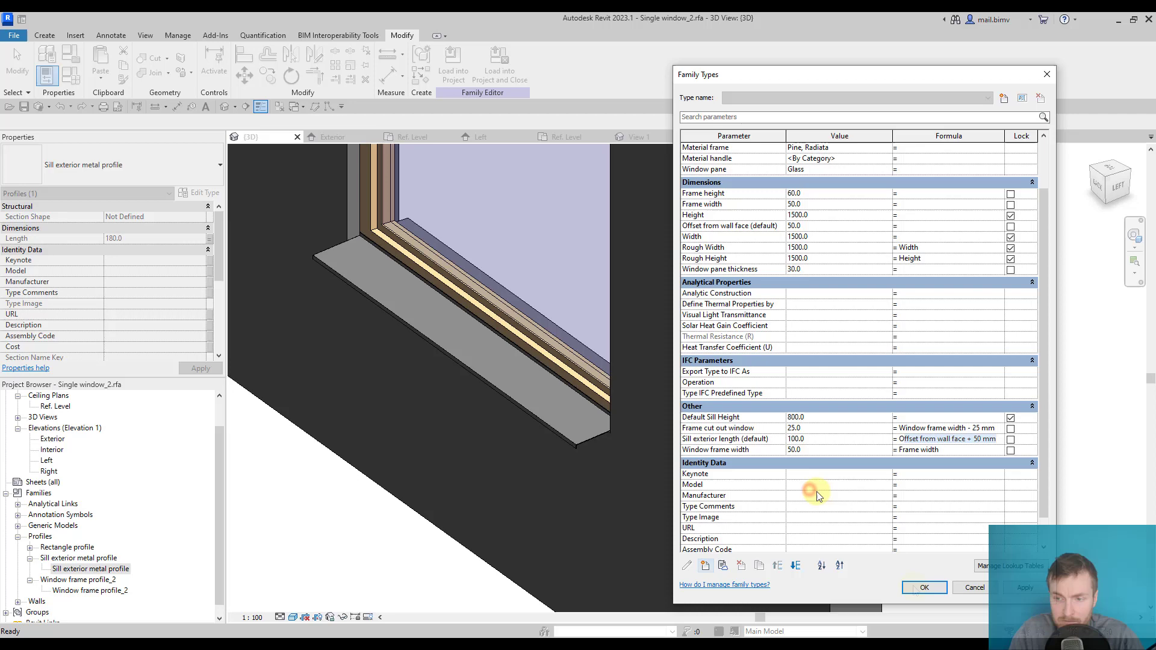
{"action": "left_click", "coordinate": [1025, 586]}
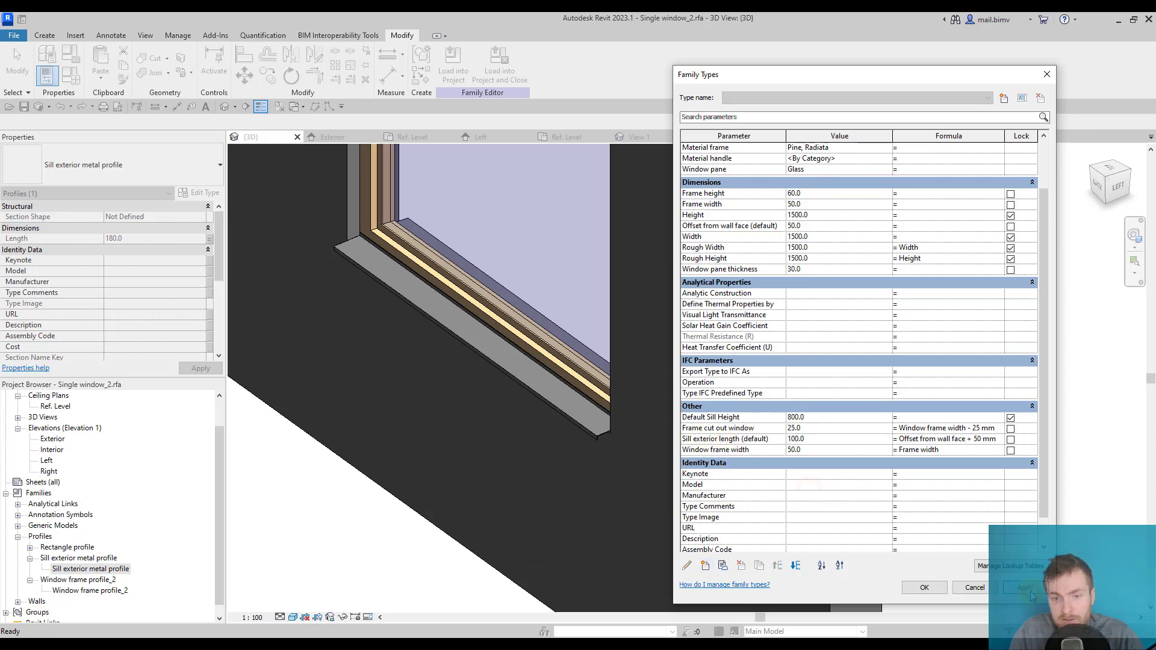
{"action": "left_click", "coordinate": [926, 586]}
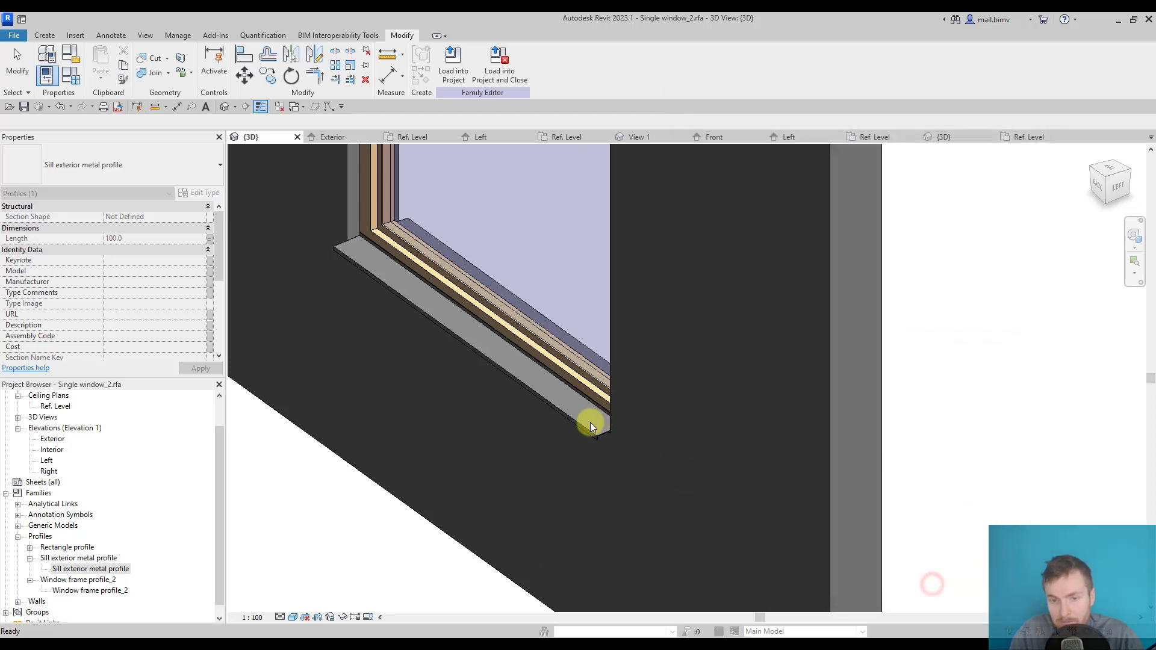
Move Height up twice to the top of Dimensions, then move Width up once
{"action": "key", "text": "Escape"}
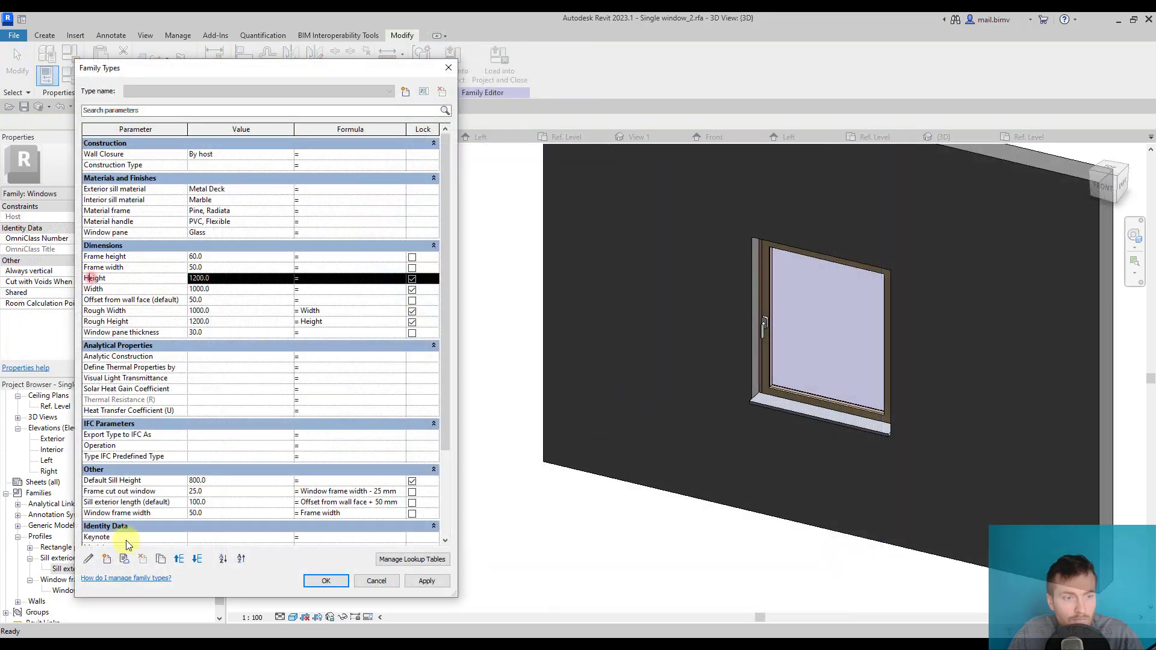
{"action": "left_click", "coordinate": [177, 560]}
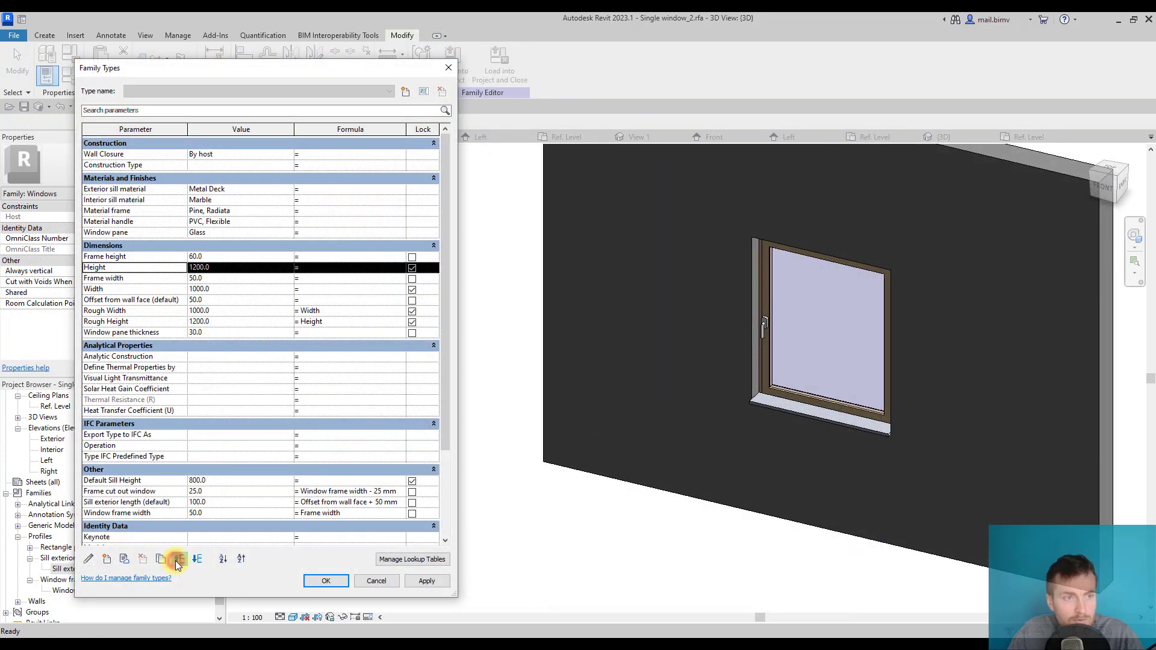
{"action": "left_click", "coordinate": [177, 560]}
{"action": "left_click", "coordinate": [106, 290]}
{"action": "left_click", "coordinate": [180, 559]}
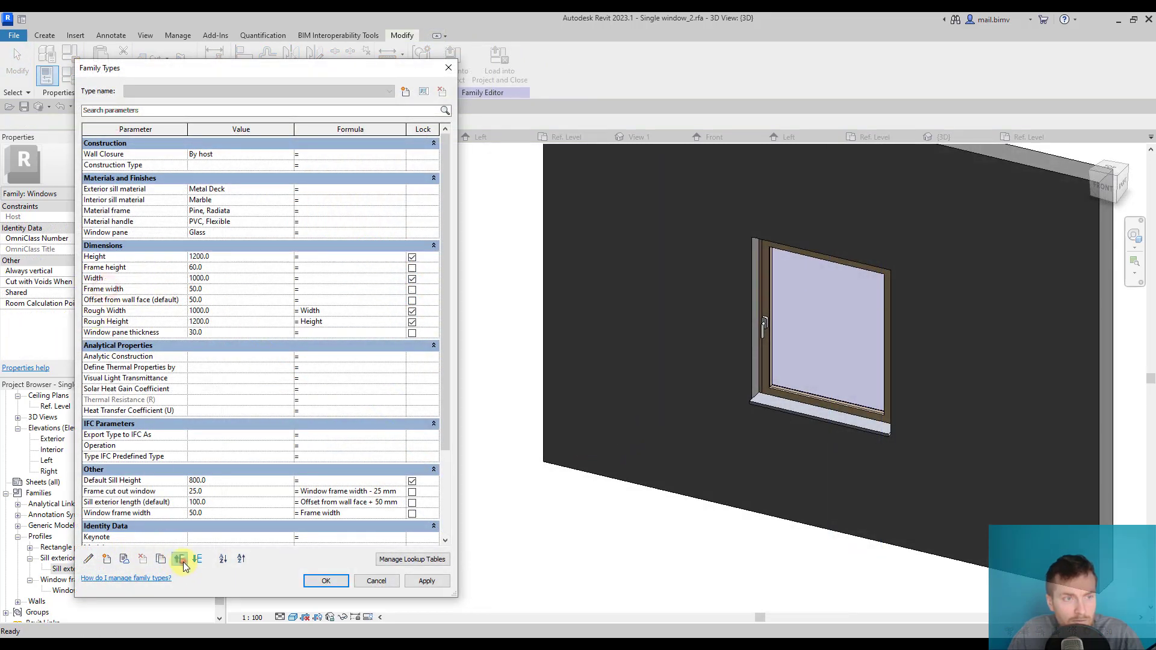